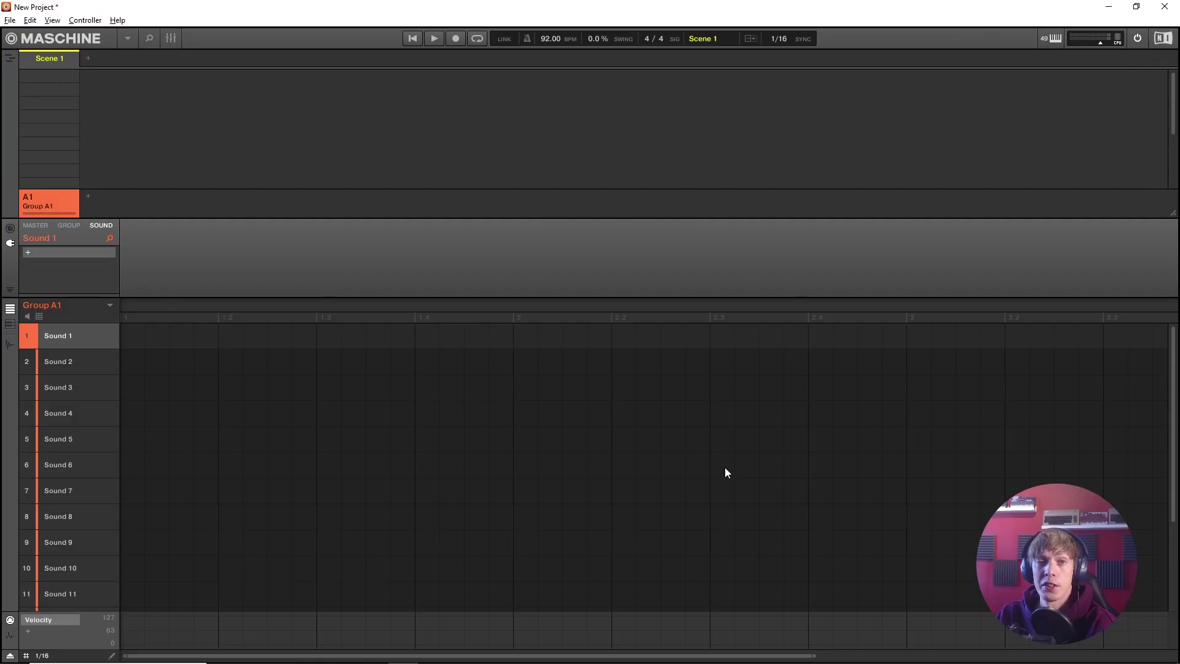
Open the plug-in menu from Sound 1's empty (+) slot to show Internal, VST3 and VST.
click(63, 258)
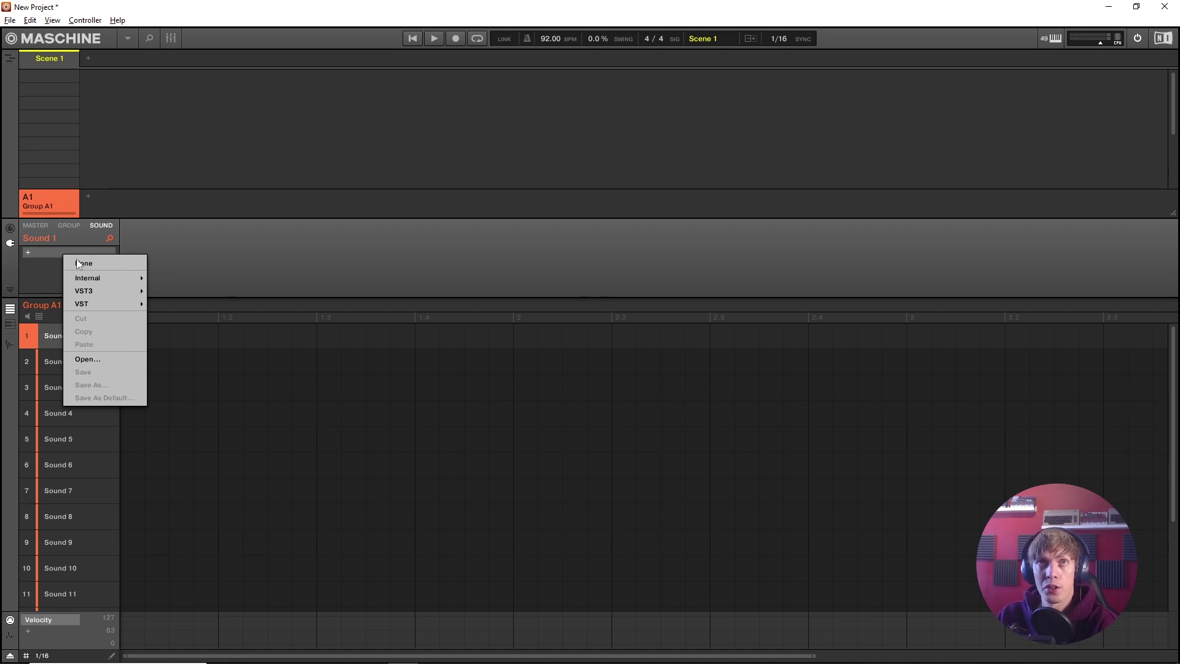
Load the Blezz Beats Mr Sample VST3 onto Sound 1 and reposition its editor window.
mouse_move(113, 290)
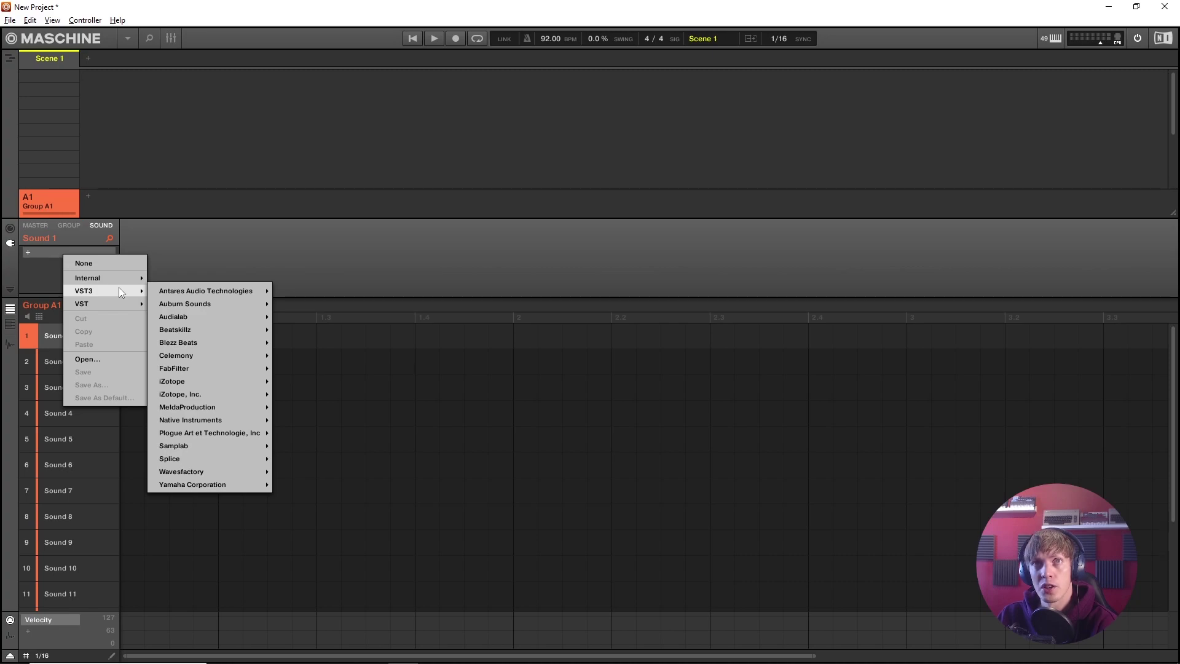
mouse_move(222, 343)
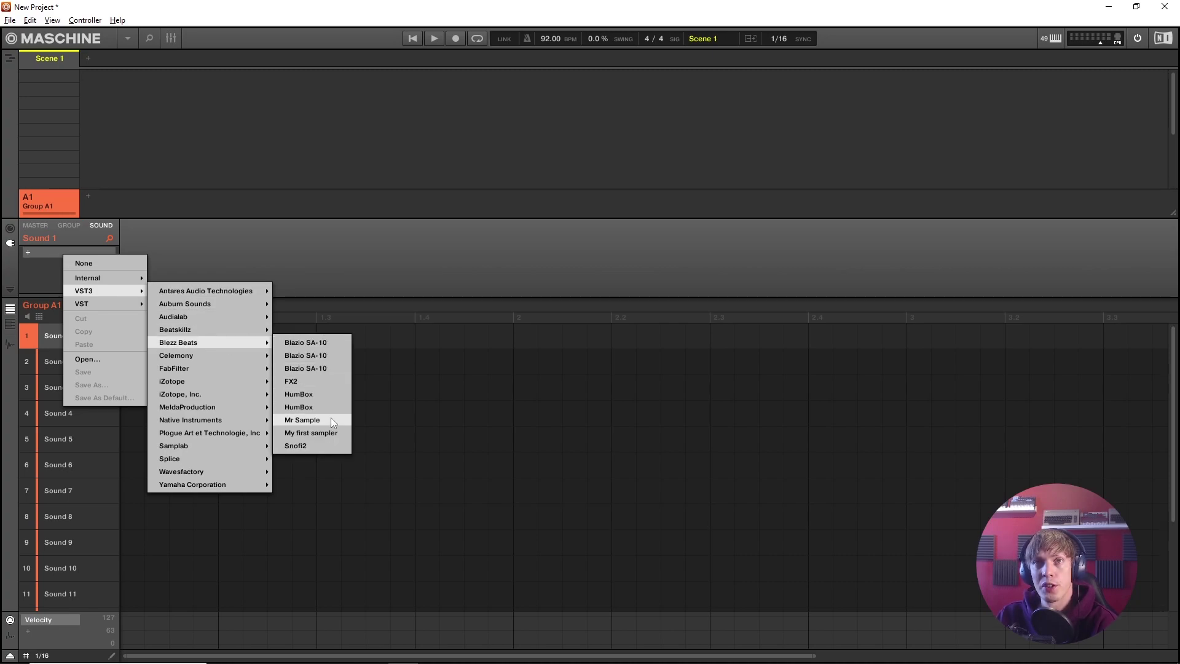
click(304, 422)
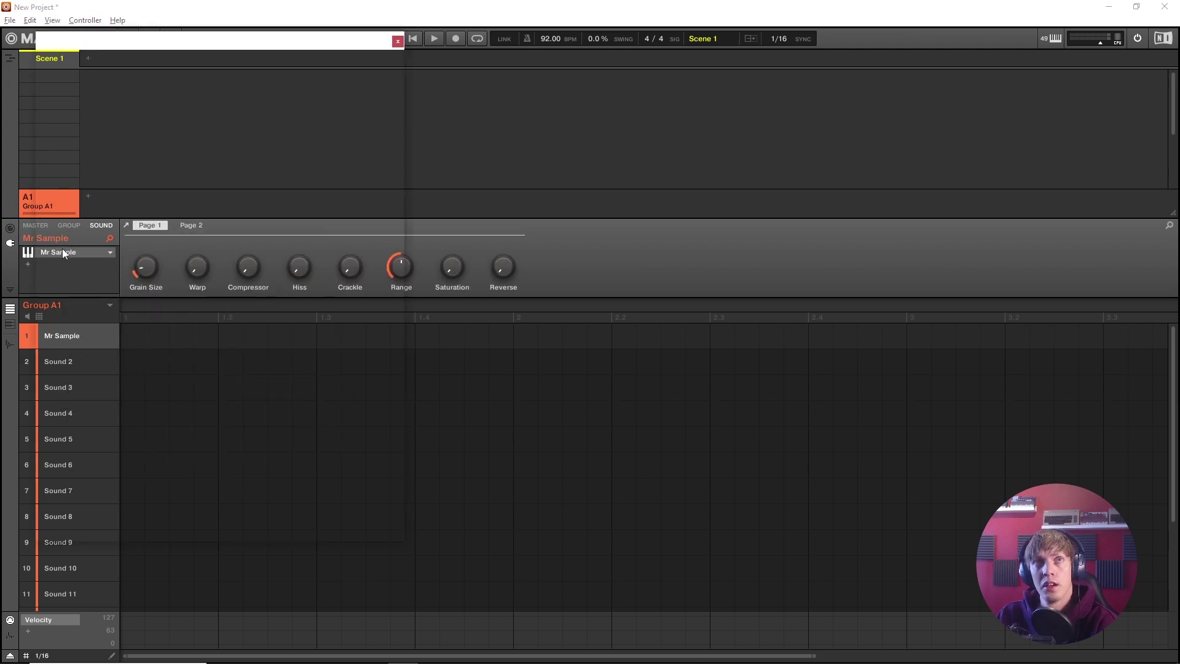
drag(160, 47, 220, 84)
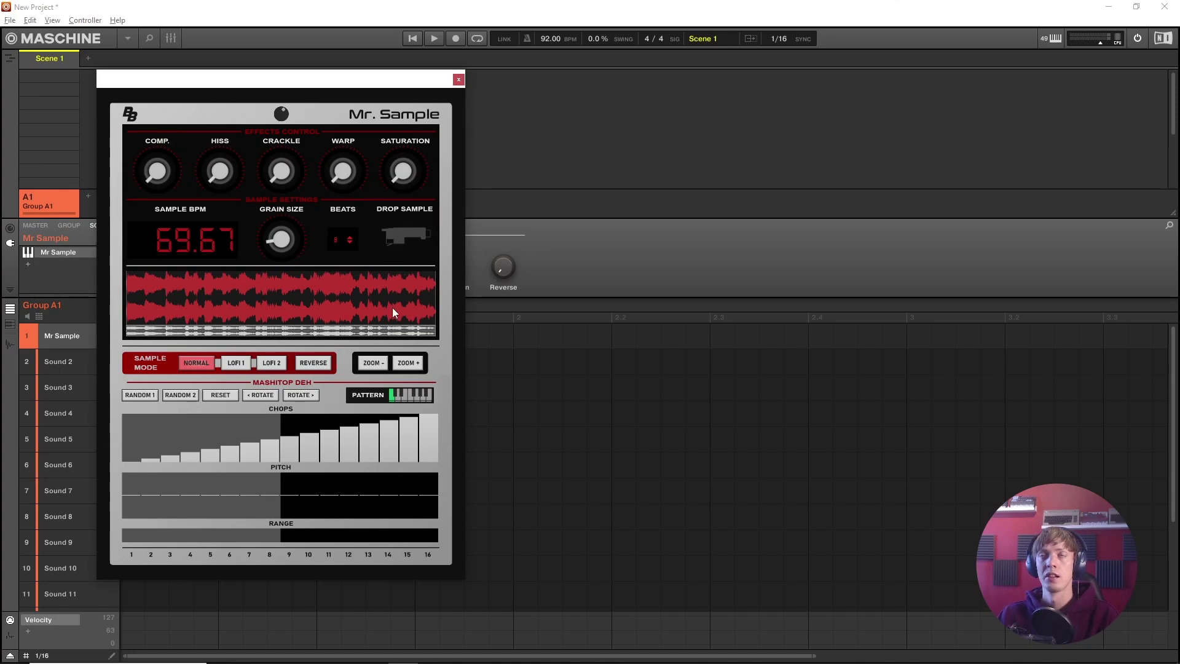
Drop Melt me break.wav from File Explorer onto Mr. Sample's DROP SAMPLE slot.
key(alt+Tab)
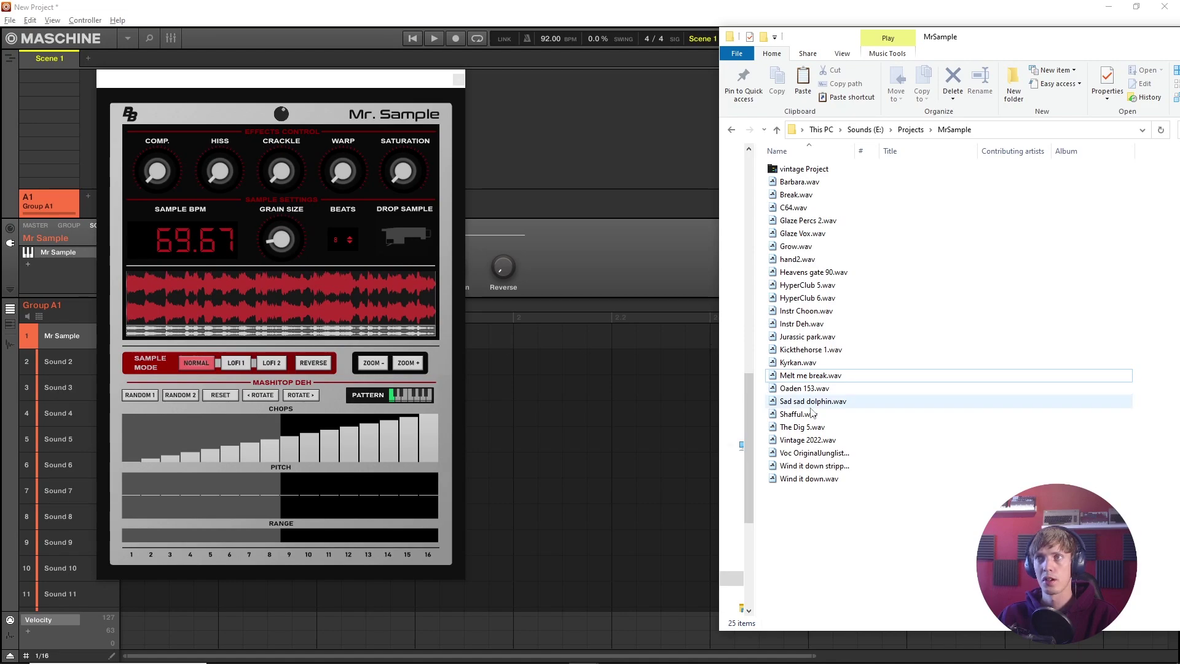
drag(809, 375, 404, 258)
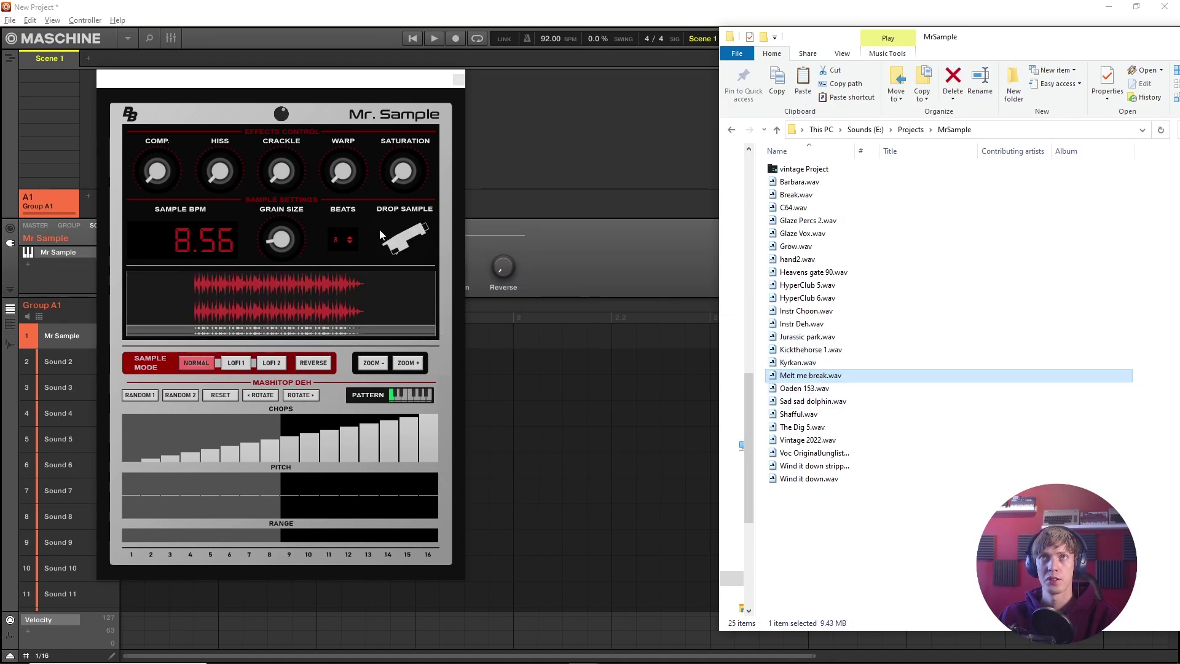
click(348, 164)
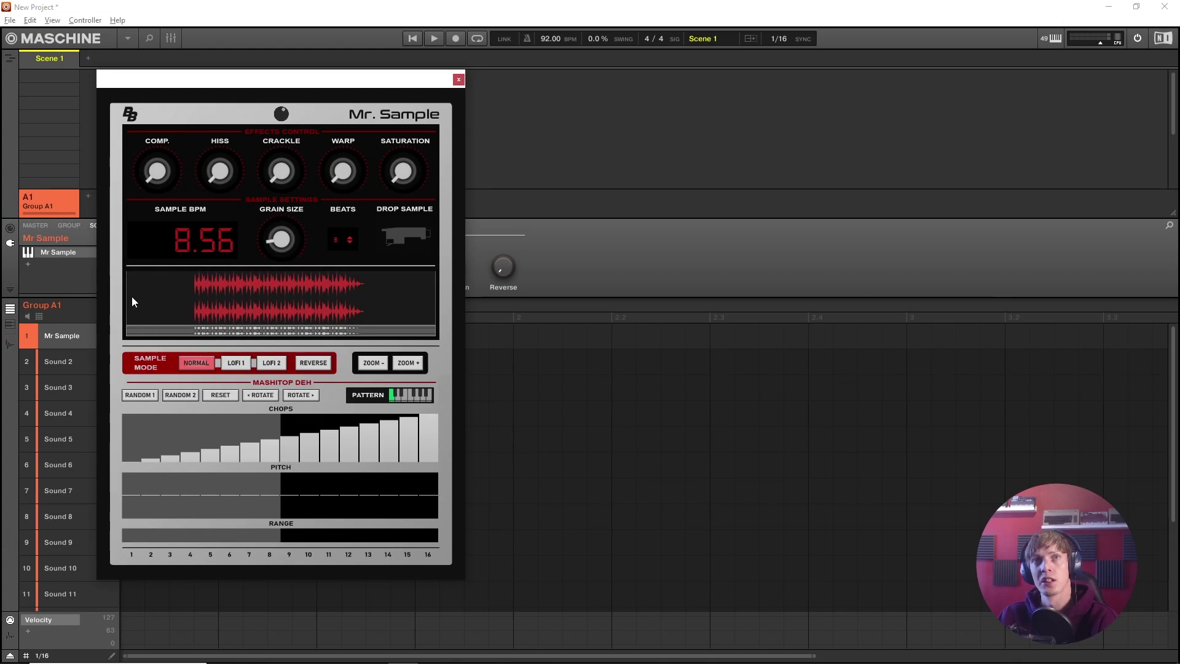
Drag the break's start marker later and end marker earlier, then zoom in to inspect.
mouse_move(126, 298)
mouse_down()
mouse_move(208, 310)
mouse_move(193, 311)
mouse_up()
mouse_move(432, 301)
mouse_down()
mouse_move(233, 306)
mouse_move(270, 301)
mouse_up()
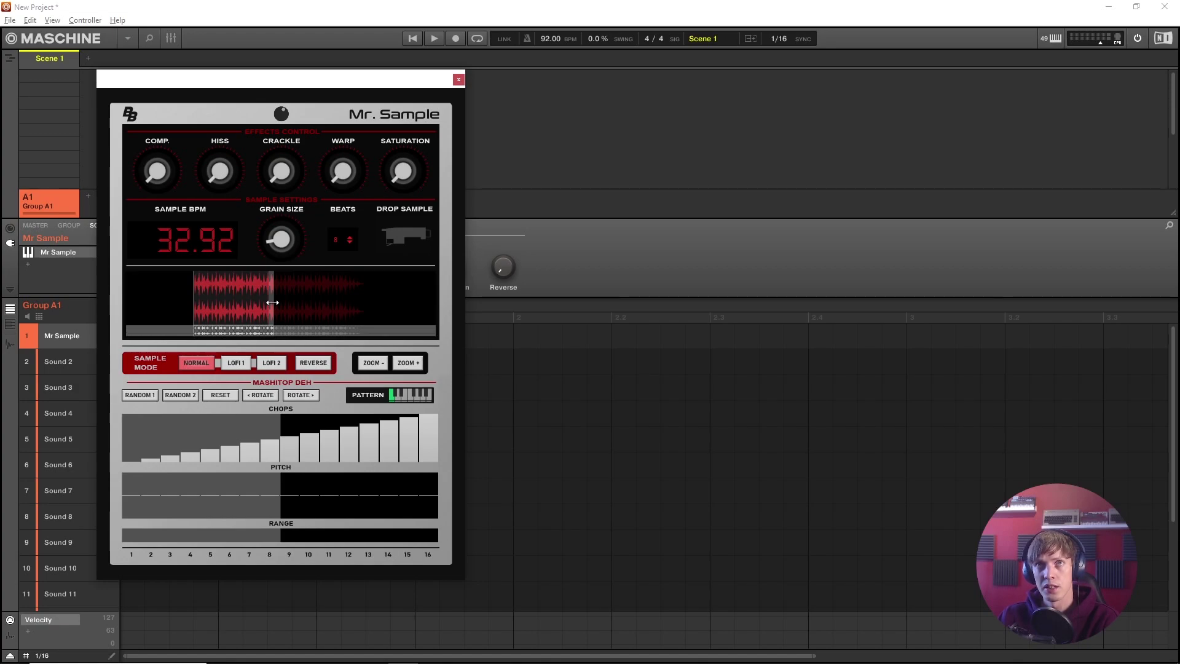
click(410, 367)
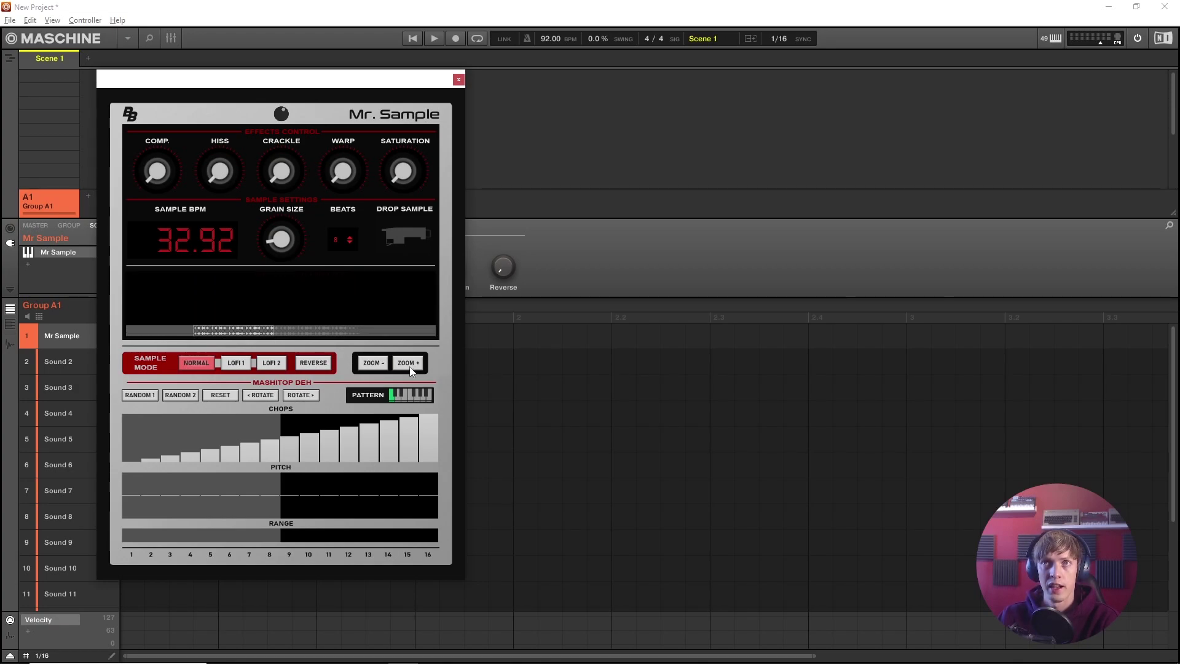
mouse_move(211, 334)
mouse_down()
mouse_move(263, 335)
mouse_move(193, 338)
mouse_move(191, 299)
mouse_move(207, 300)
mouse_up()
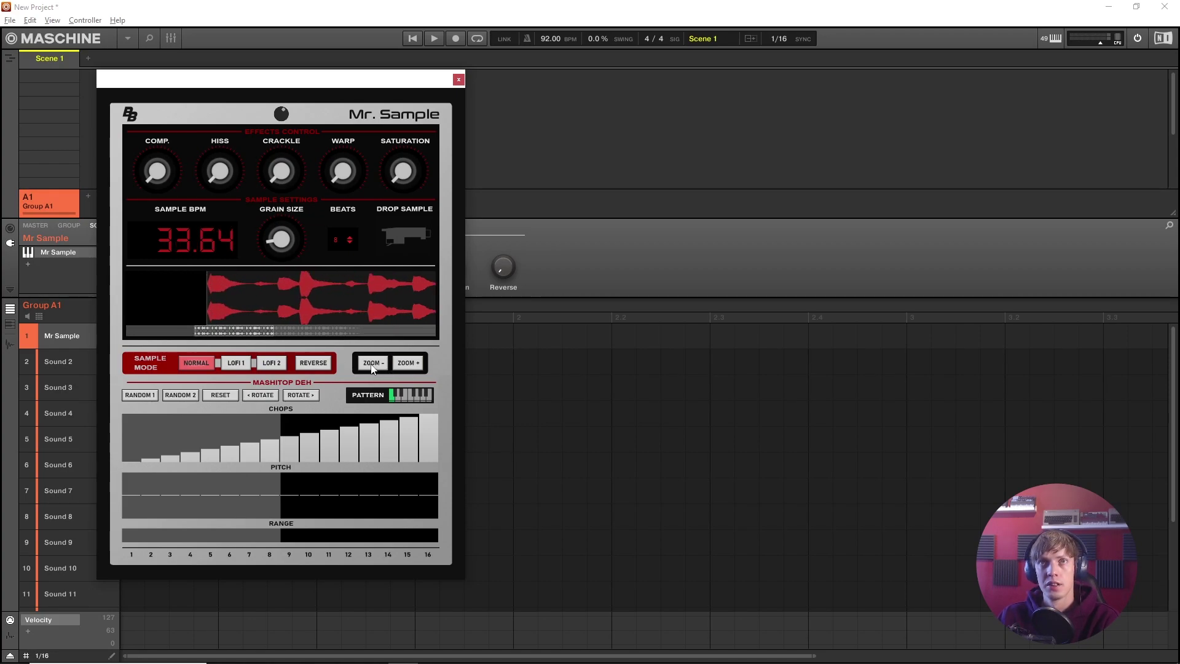
Nudge the end marker and set the loop's Beats to 4, then 16.
click(274, 329)
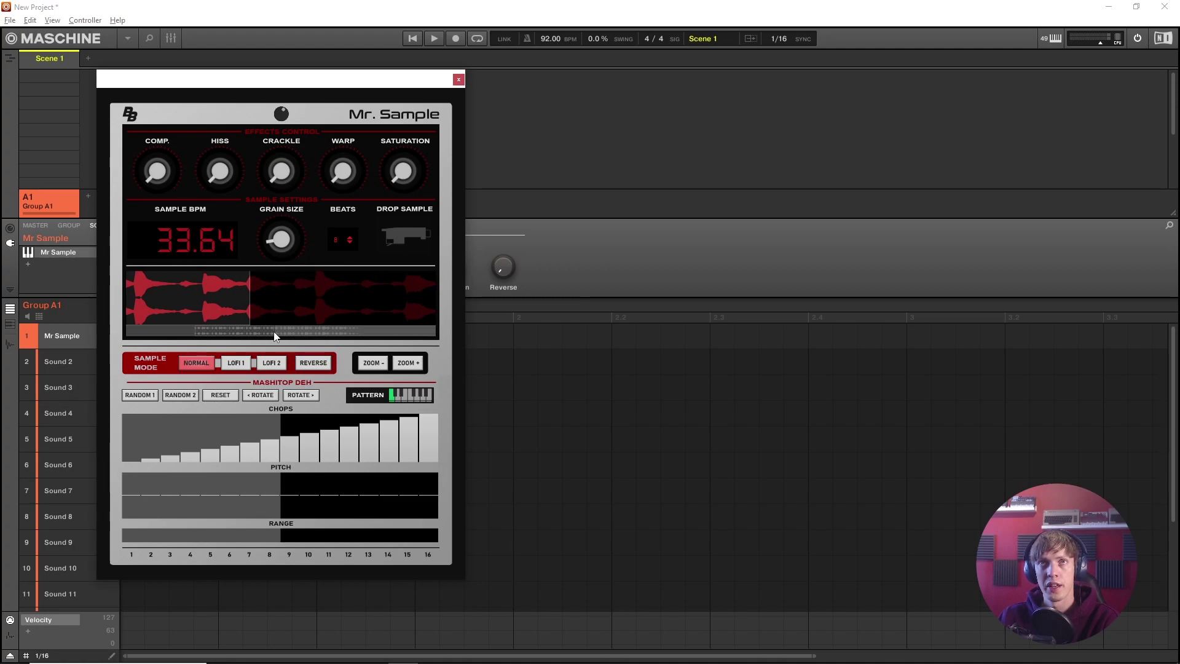
drag(251, 295, 245, 295)
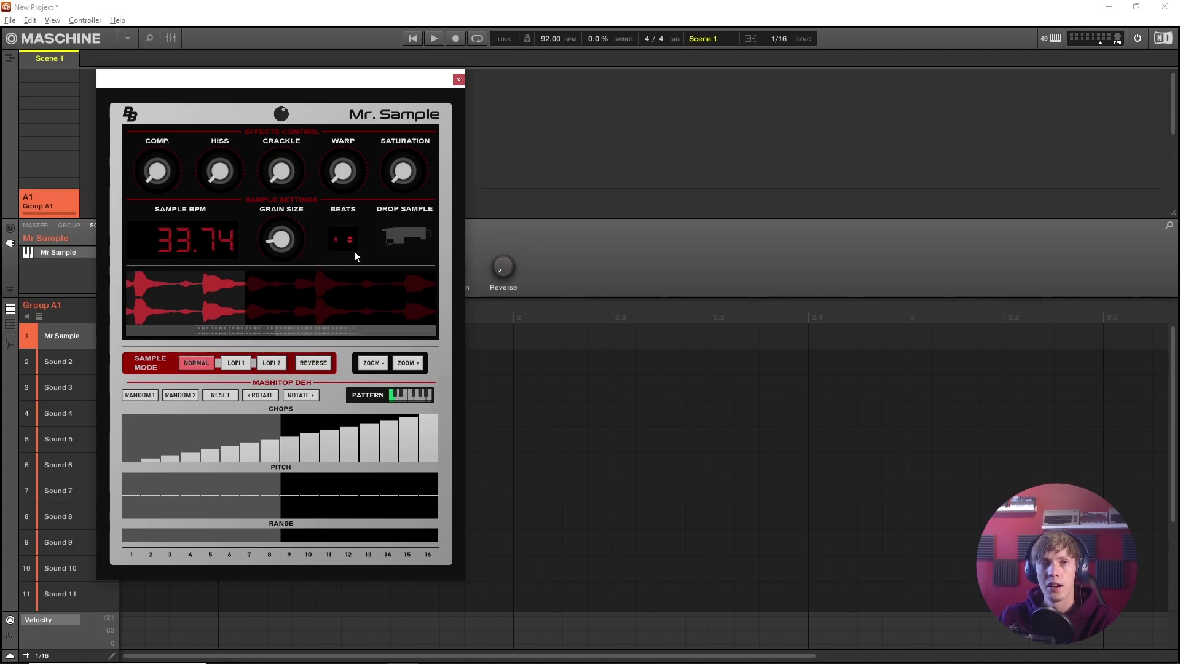
click(342, 242)
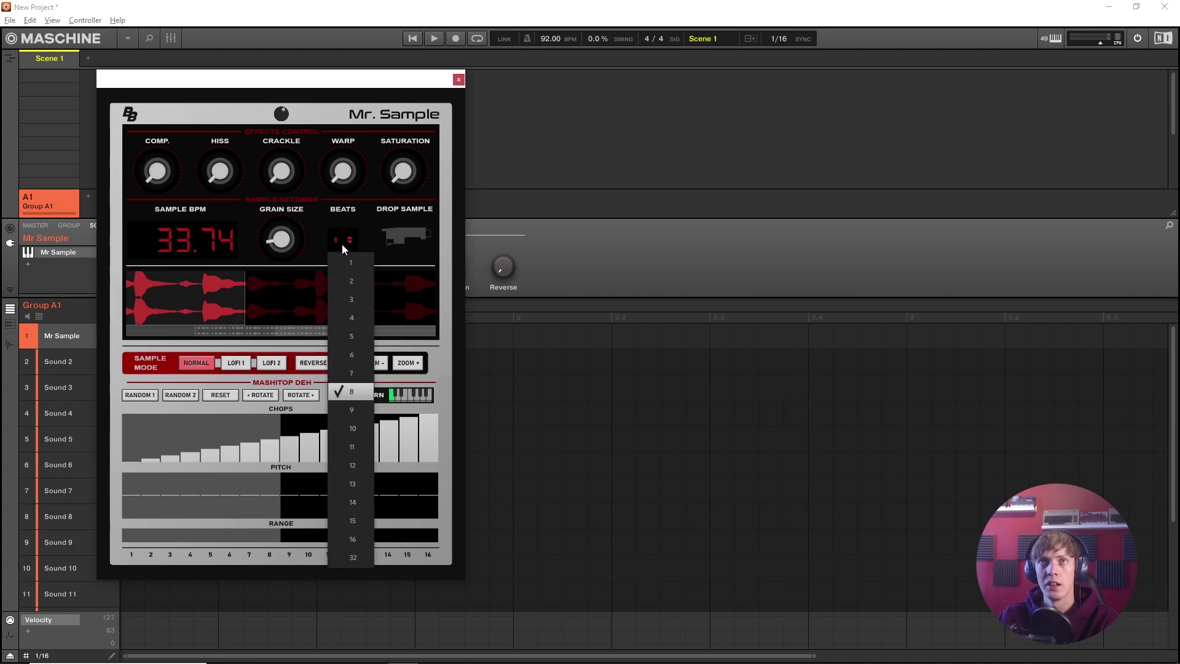
click(352, 318)
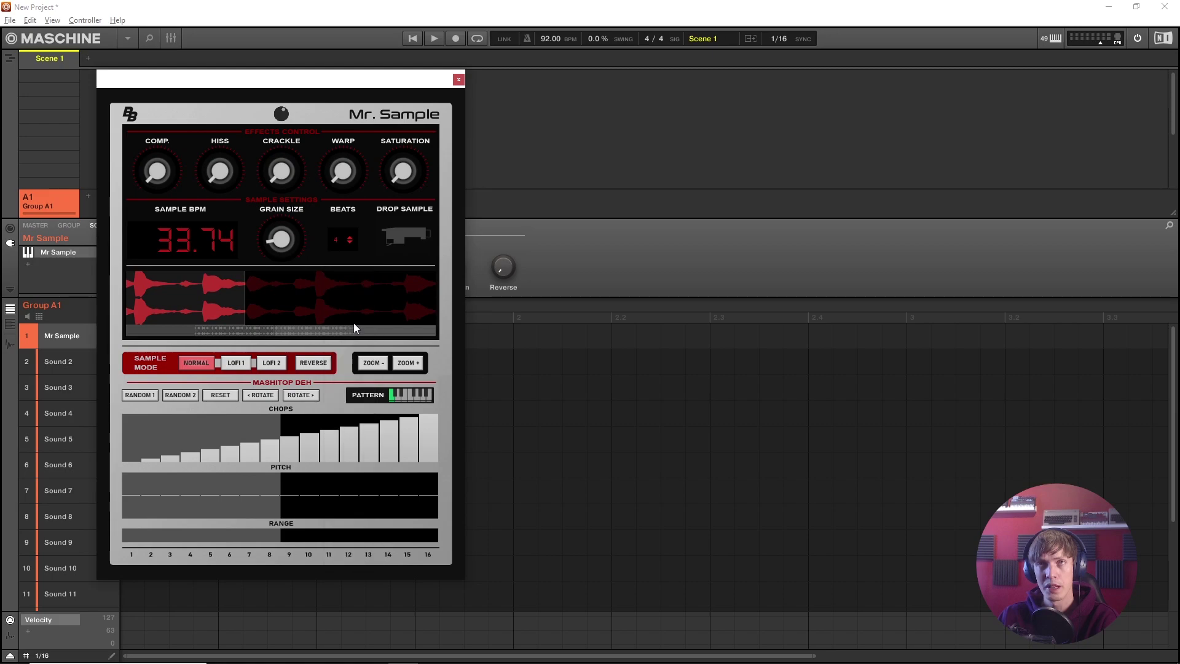
click(407, 363)
click(373, 363)
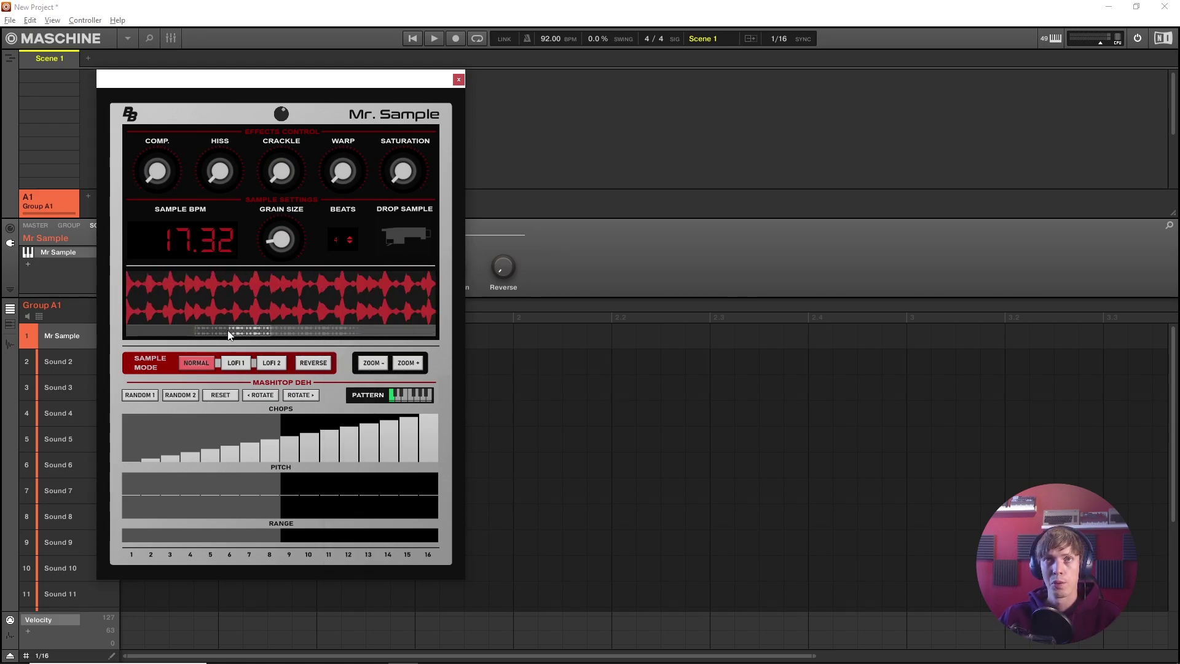
click(379, 364)
click(342, 239)
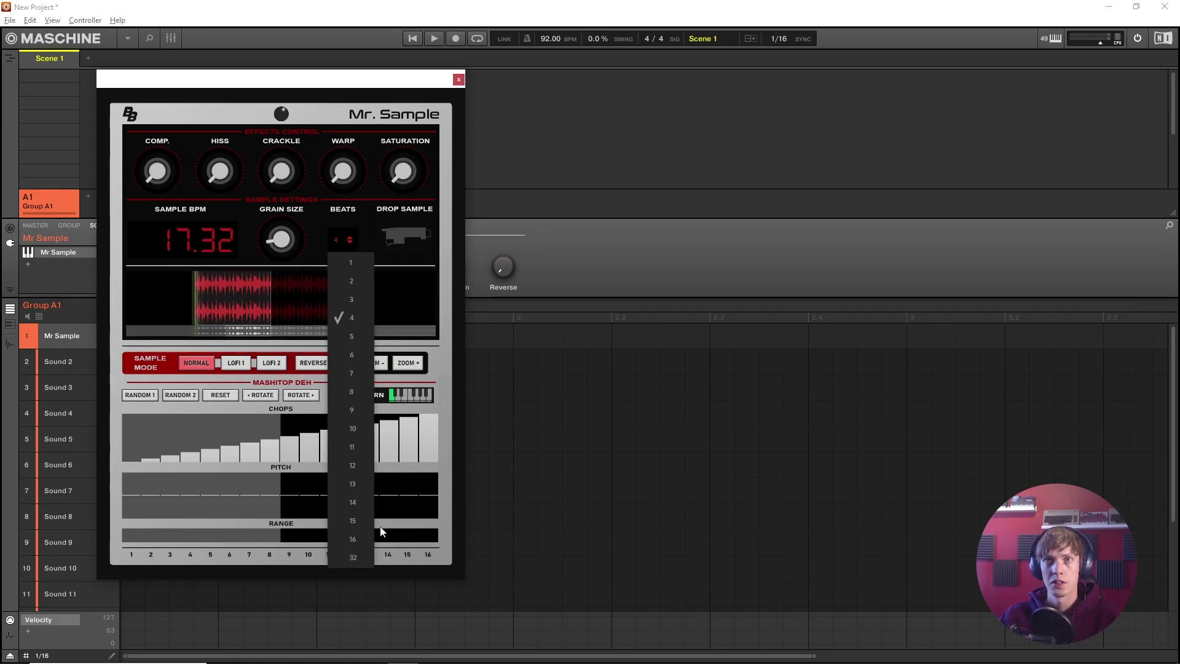
click(356, 540)
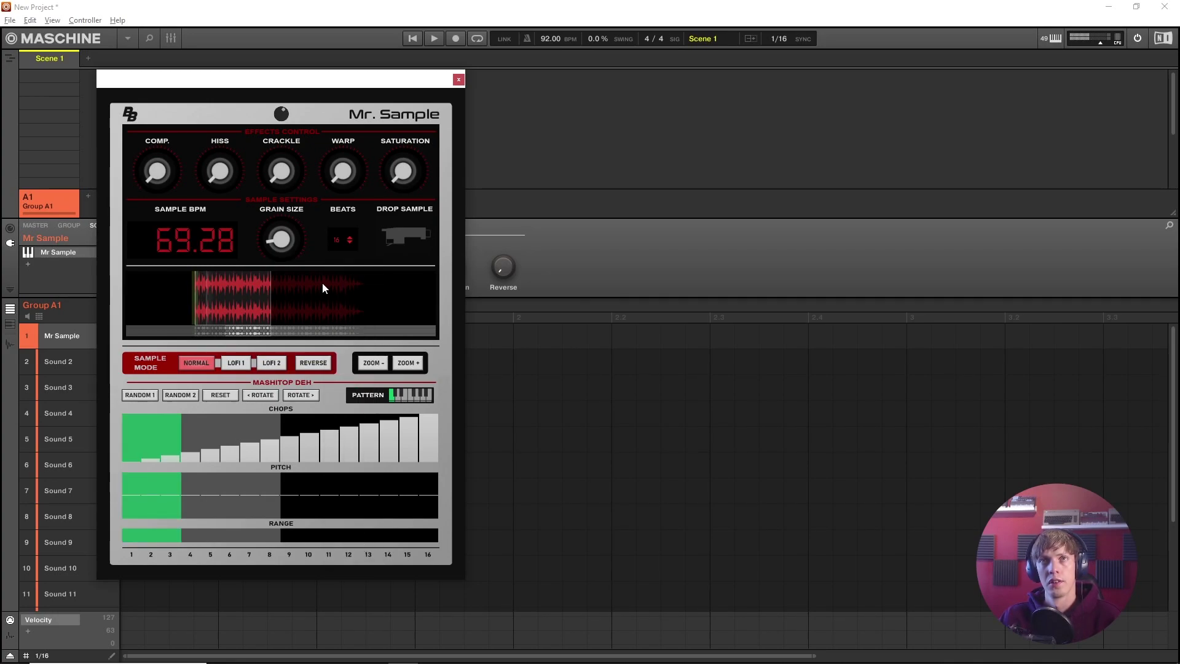
Pull the end marker in to a tighter region and enable all 16 pattern steps.
click(408, 364)
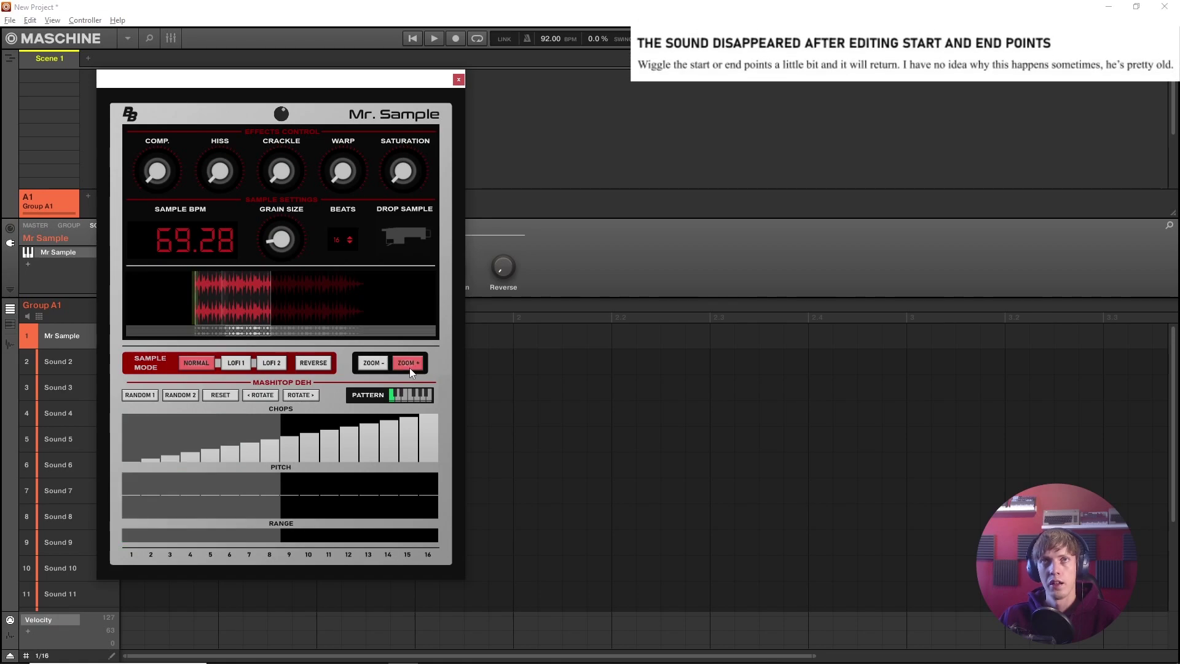
drag(218, 331, 206, 333)
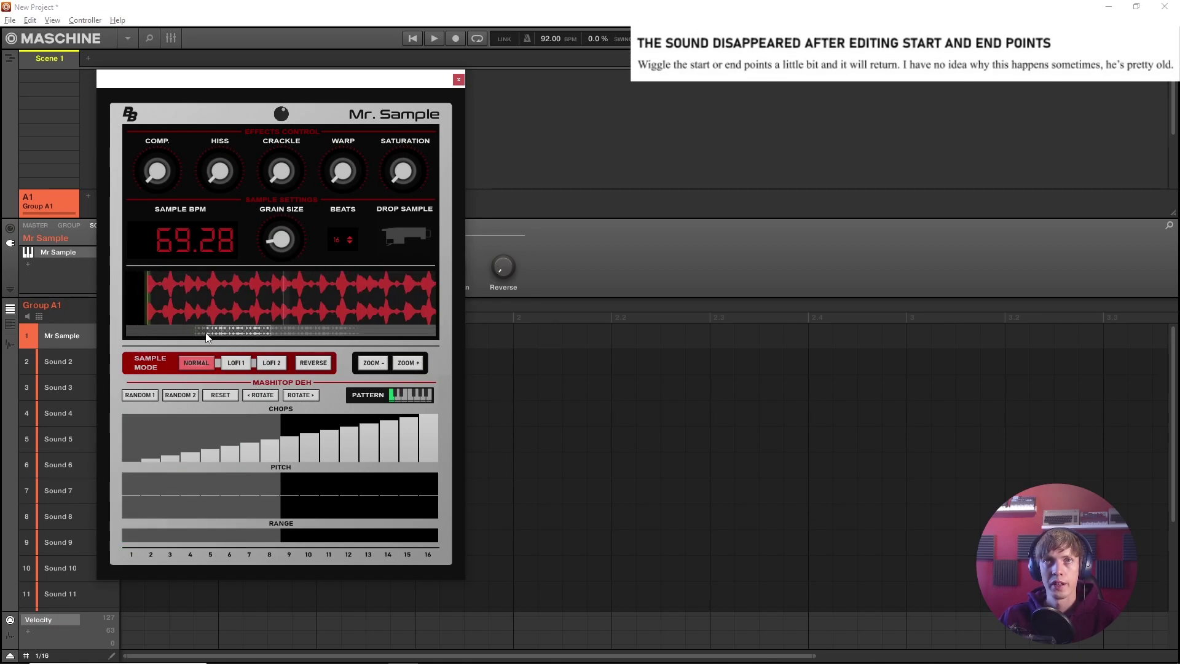
click(386, 366)
drag(268, 300, 216, 300)
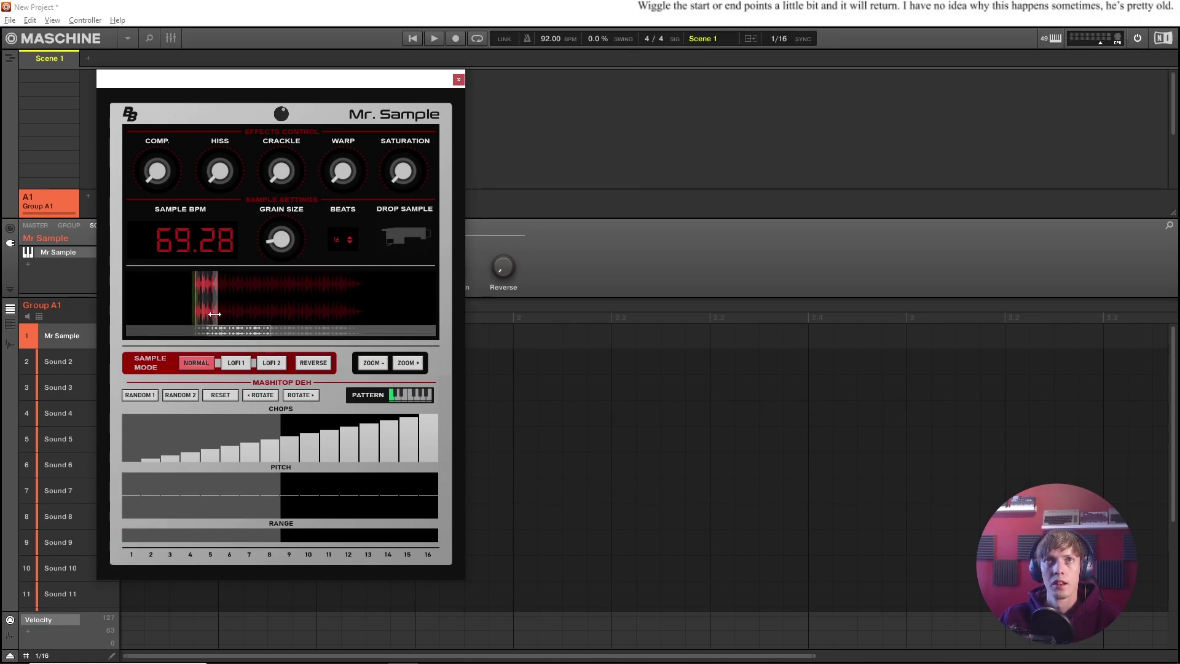
drag(259, 552, 430, 552)
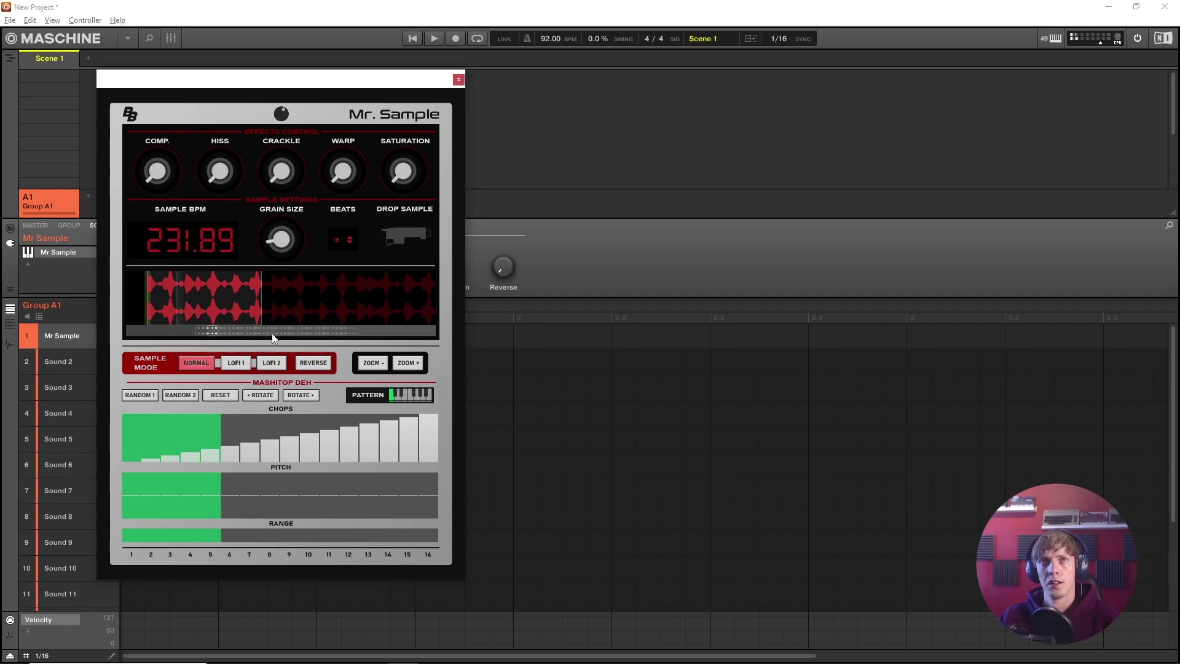
mouse_move(262, 298)
mouse_down()
mouse_move(296, 300)
mouse_move(249, 308)
mouse_up()
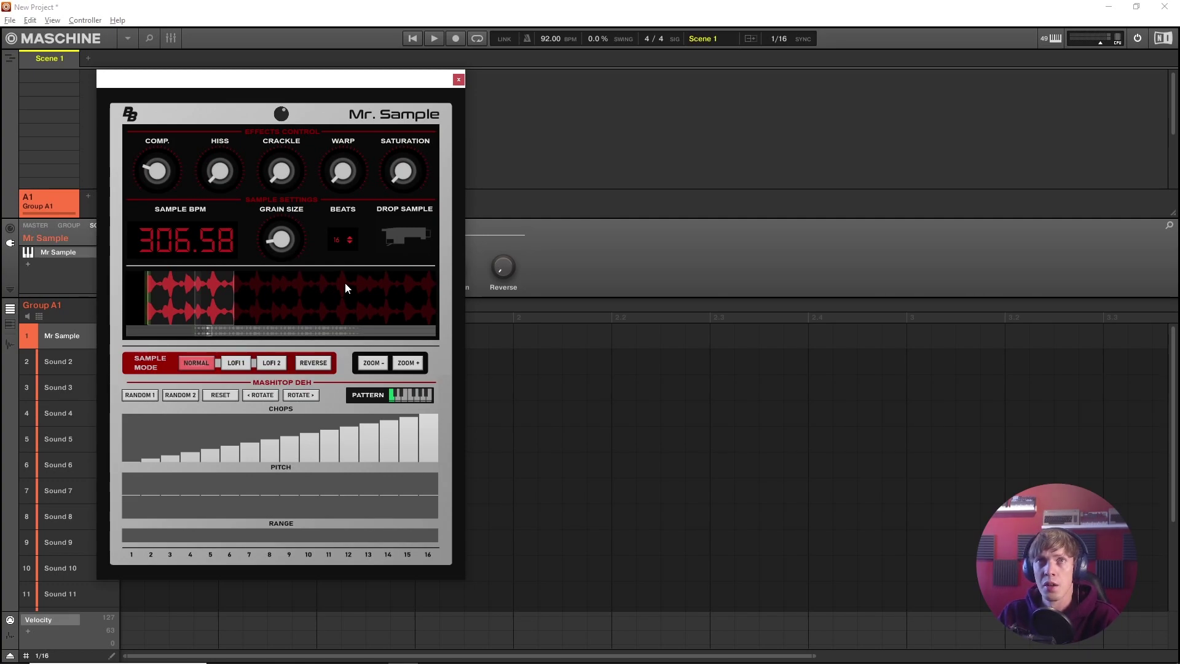
Set Beats to 4, start playback, and turn the Saturation knob up.
click(350, 241)
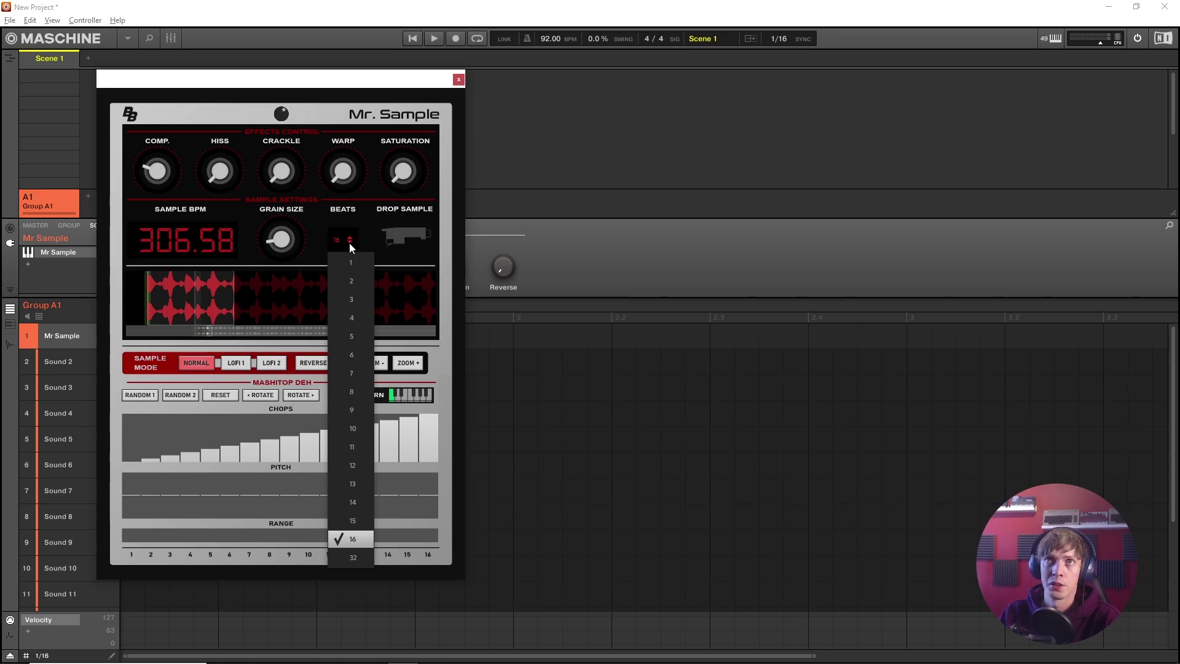
click(352, 317)
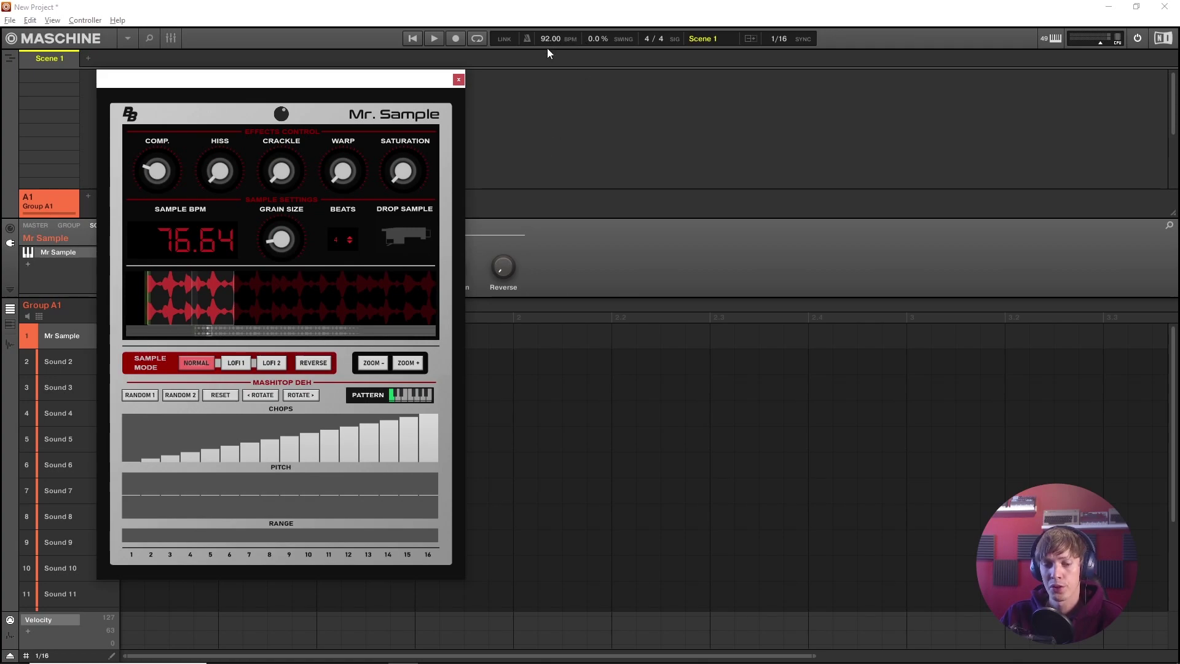
key(space)
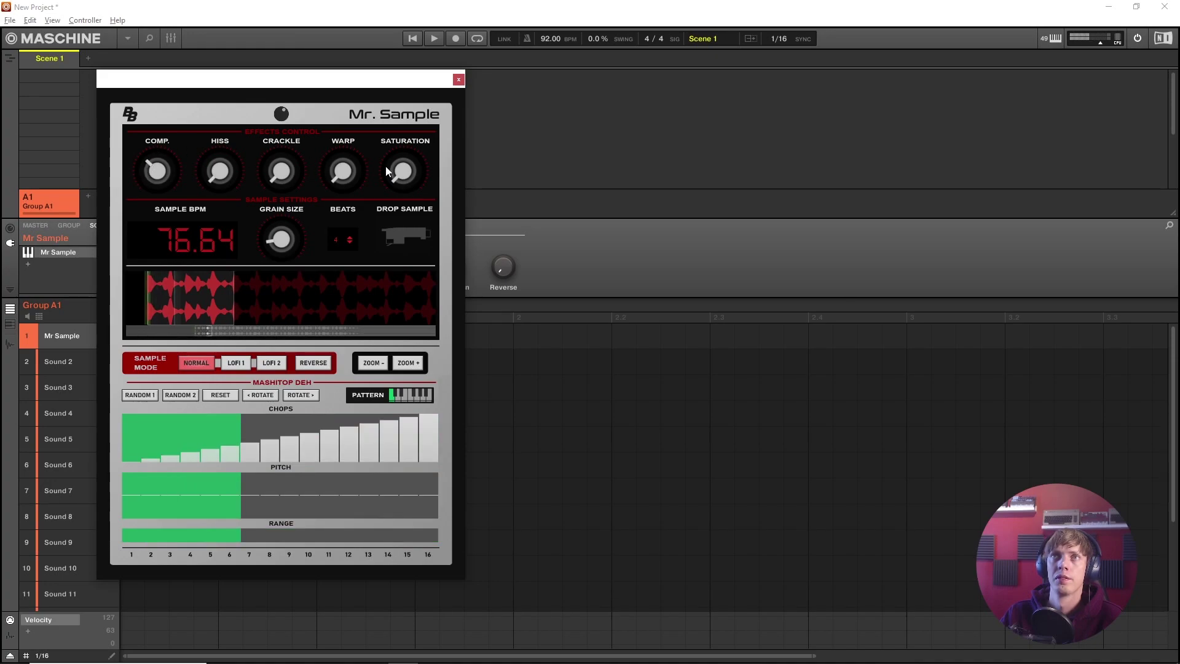
drag(387, 170, 388, 144)
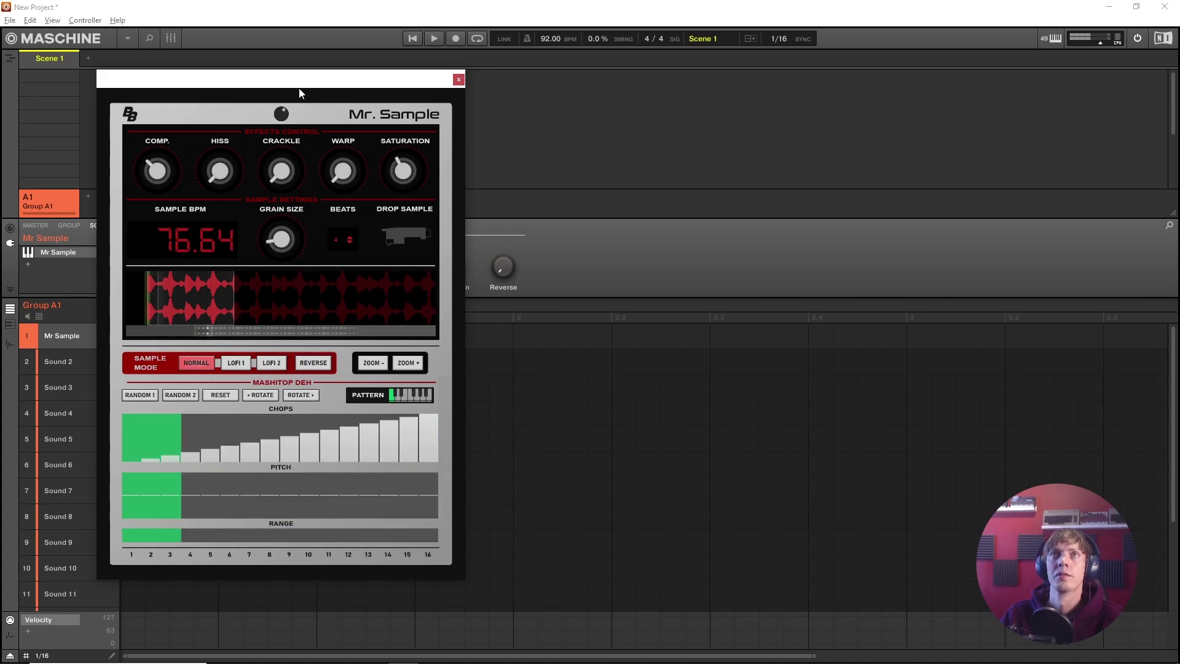
Turn up the COMP. and SATURATION knobs and slightly adjust GRAIN SIZE.
drag(300, 94, 441, 92)
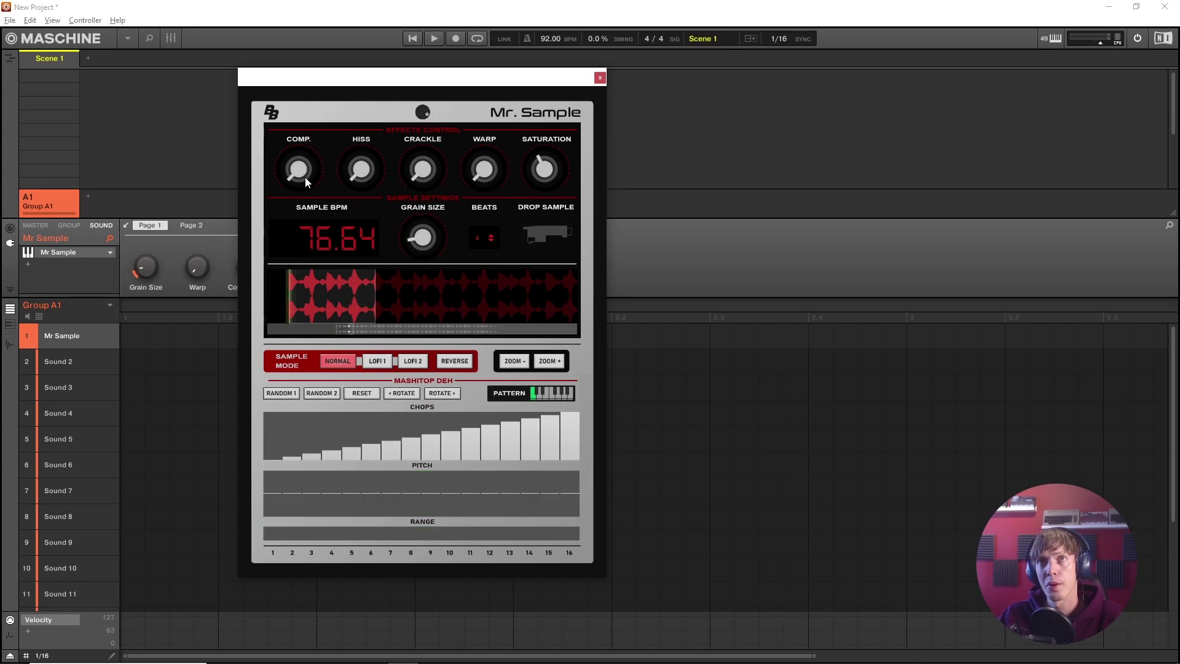
drag(305, 177, 301, 123)
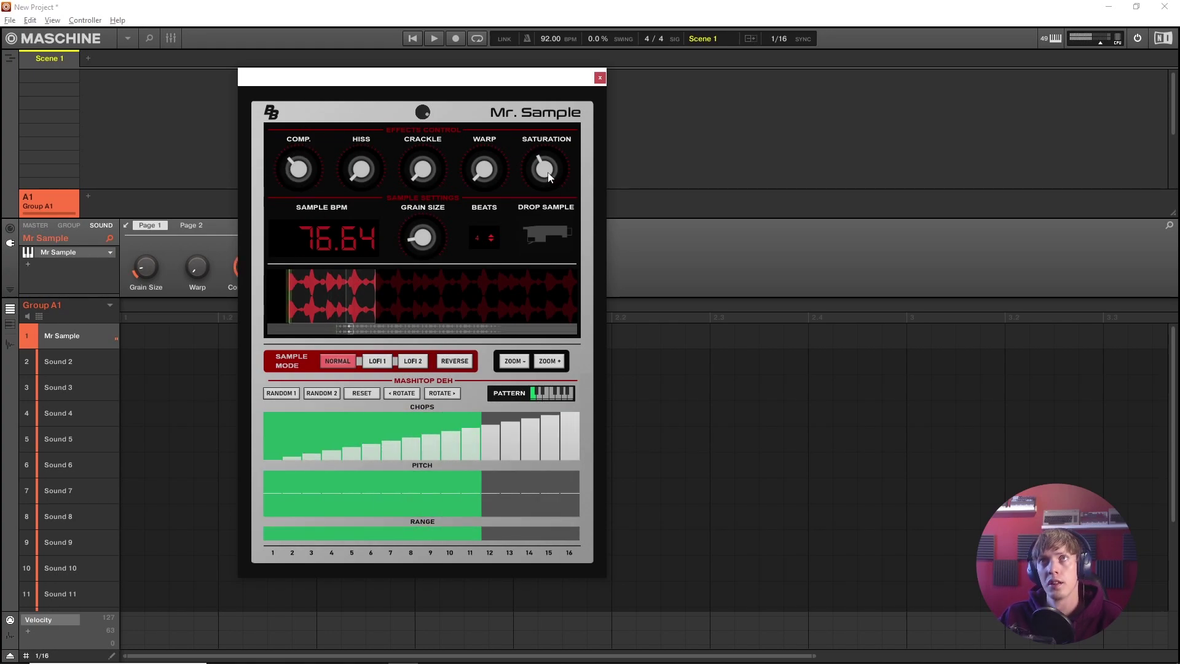
drag(549, 177, 548, 158)
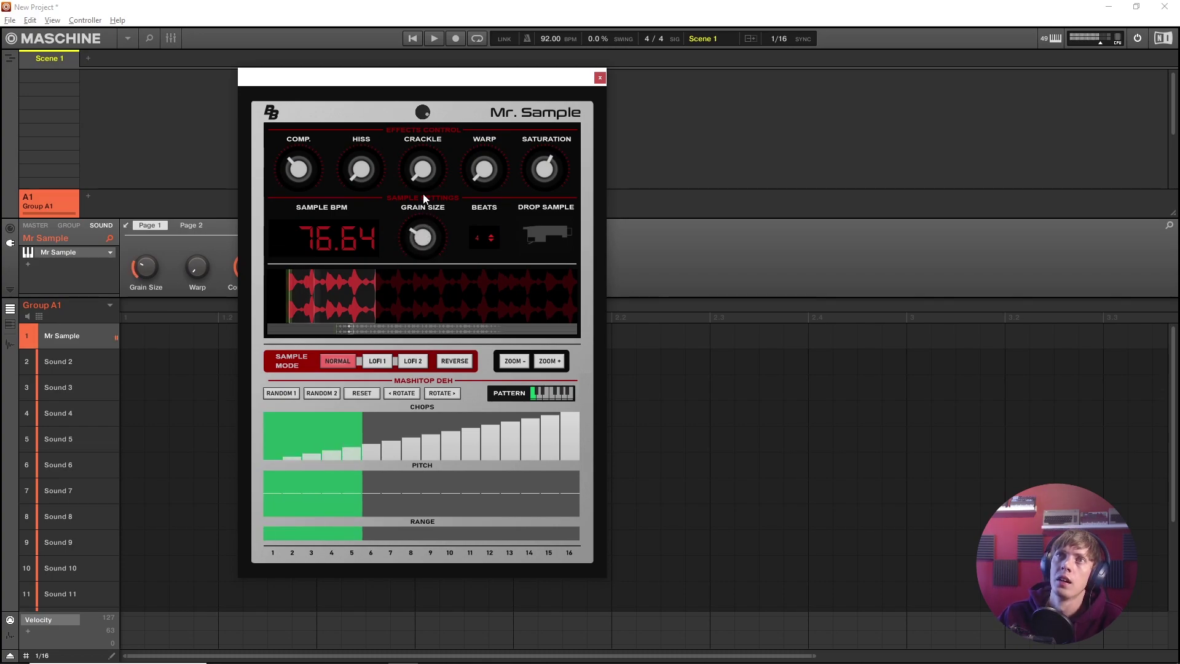
drag(424, 244, 434, 240)
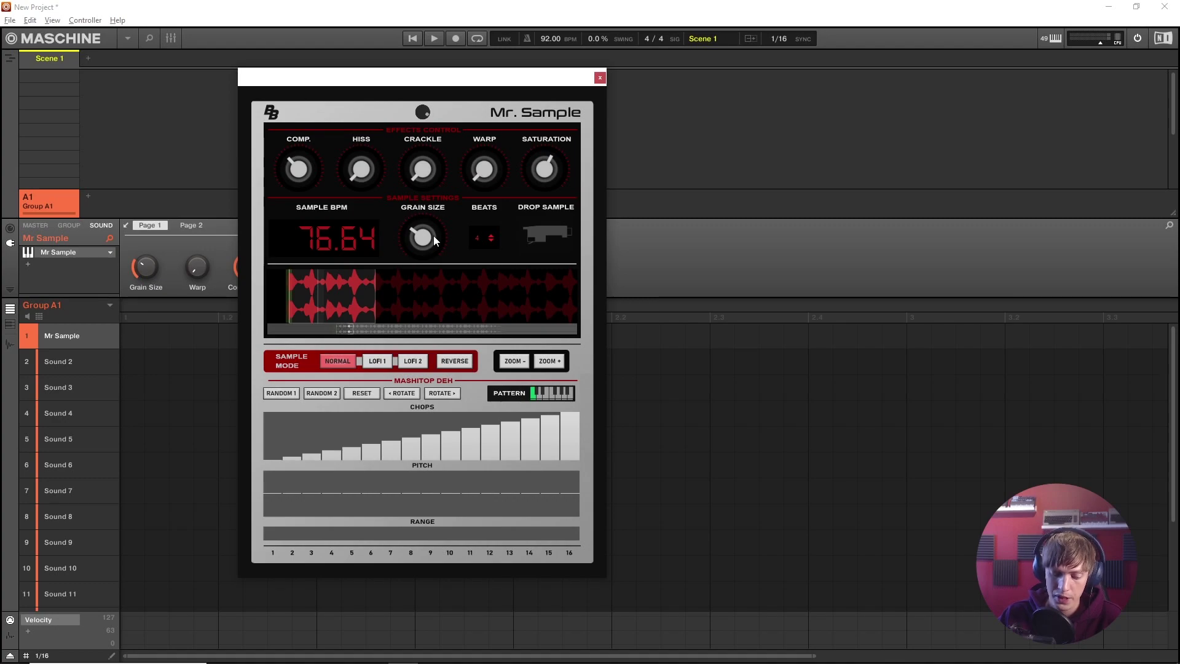
Play the pattern while switching through LOFI 1, LOFI 2, then back to NORMAL mode.
click(347, 363)
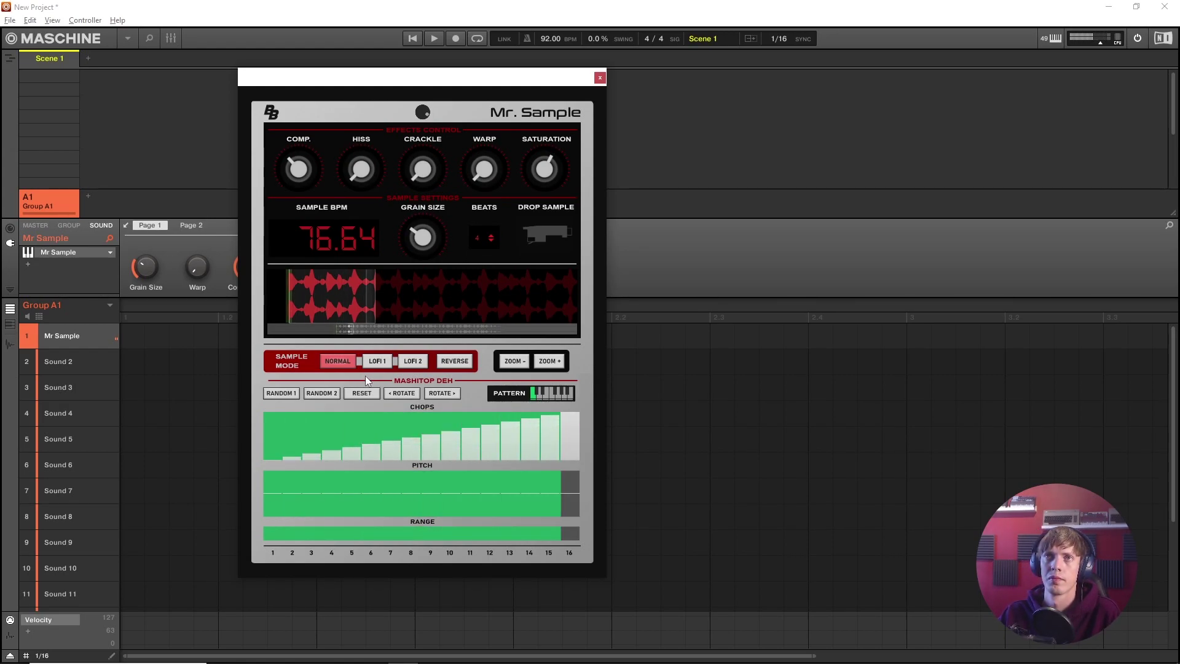
key(space)
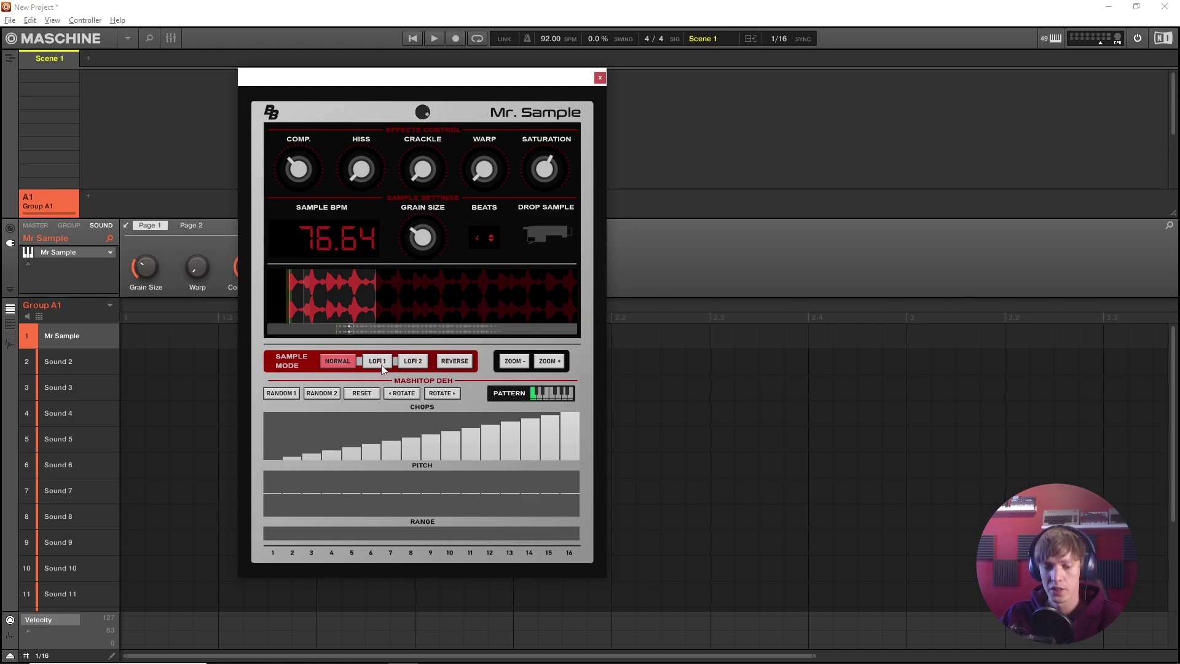
key(space)
click(381, 363)
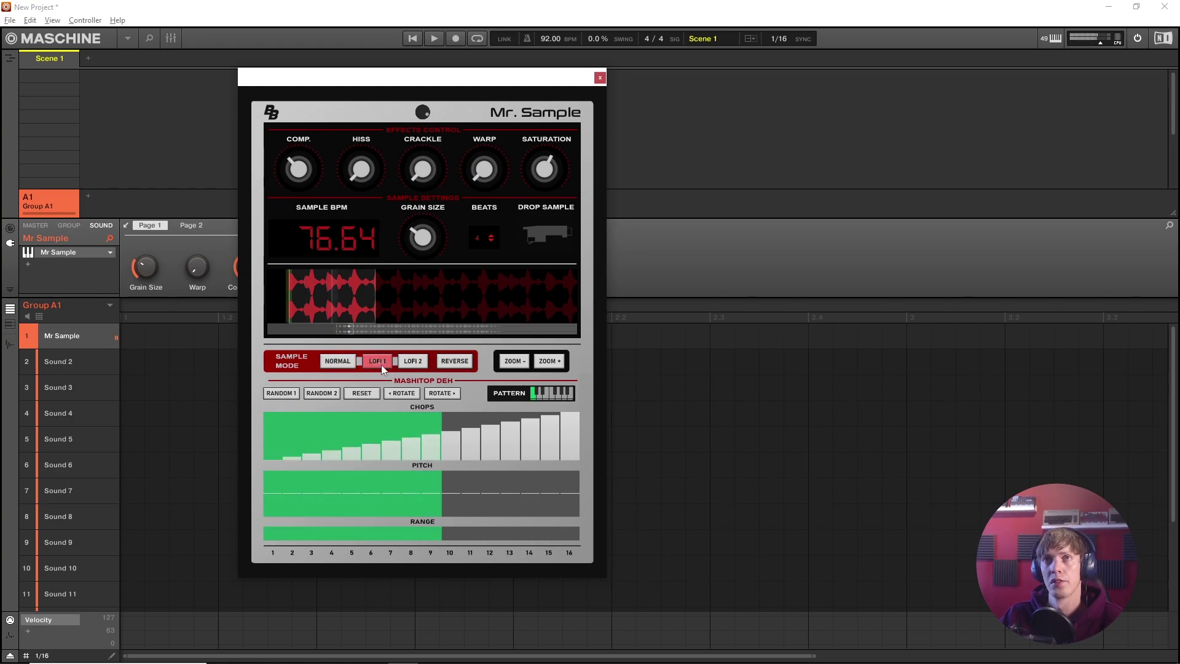
click(410, 360)
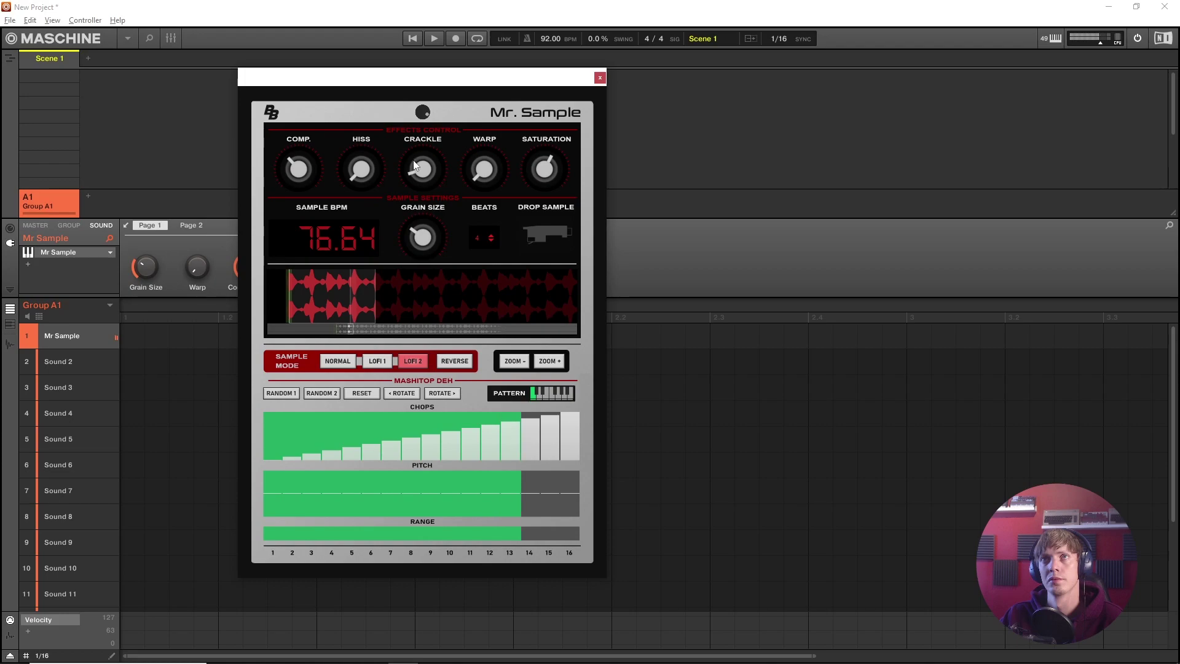
click(393, 363)
key(space)
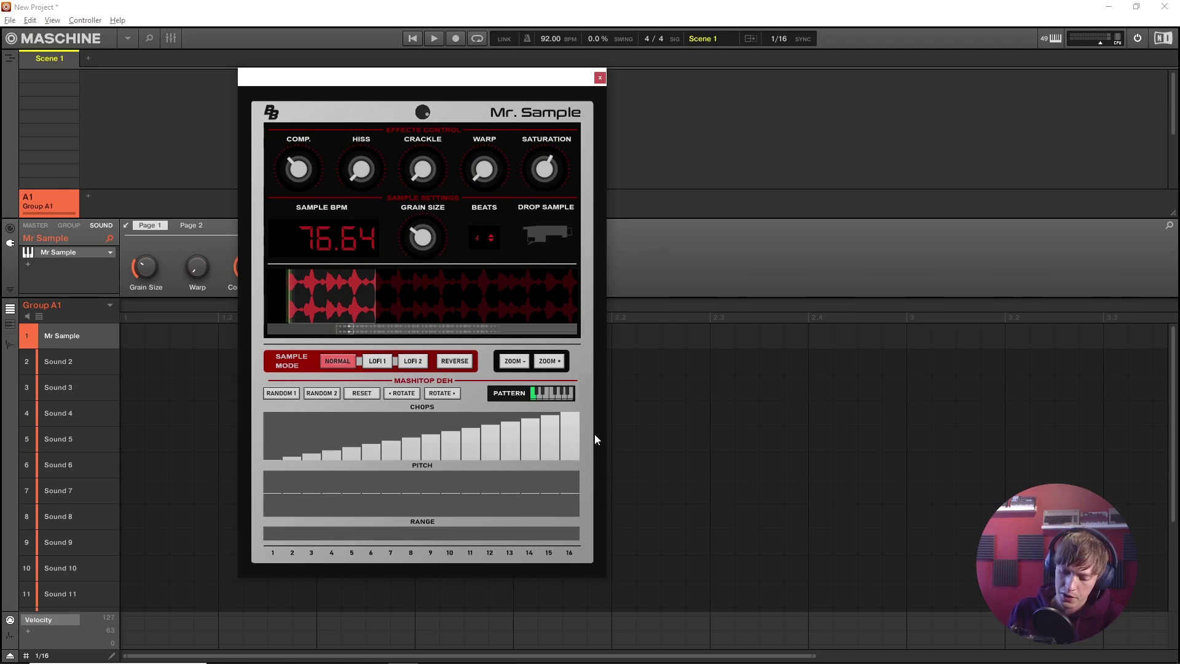
key(space)
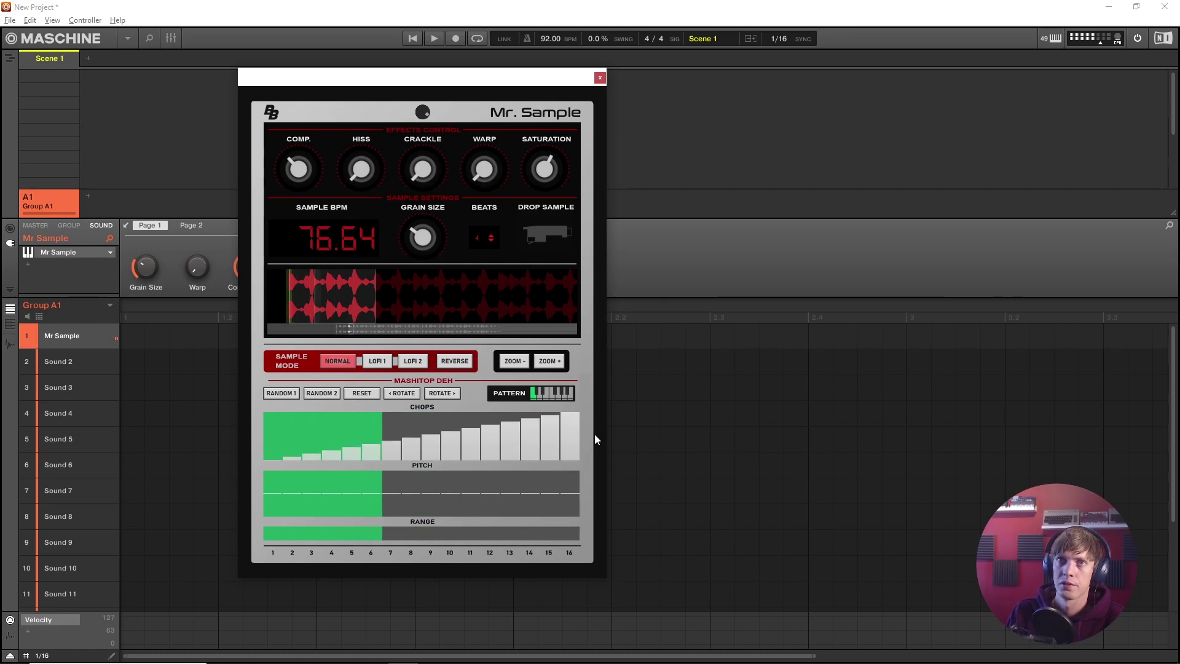
Redraw the CHOPS bars into a descending slope and rotate the pattern left, then right.
key(space)
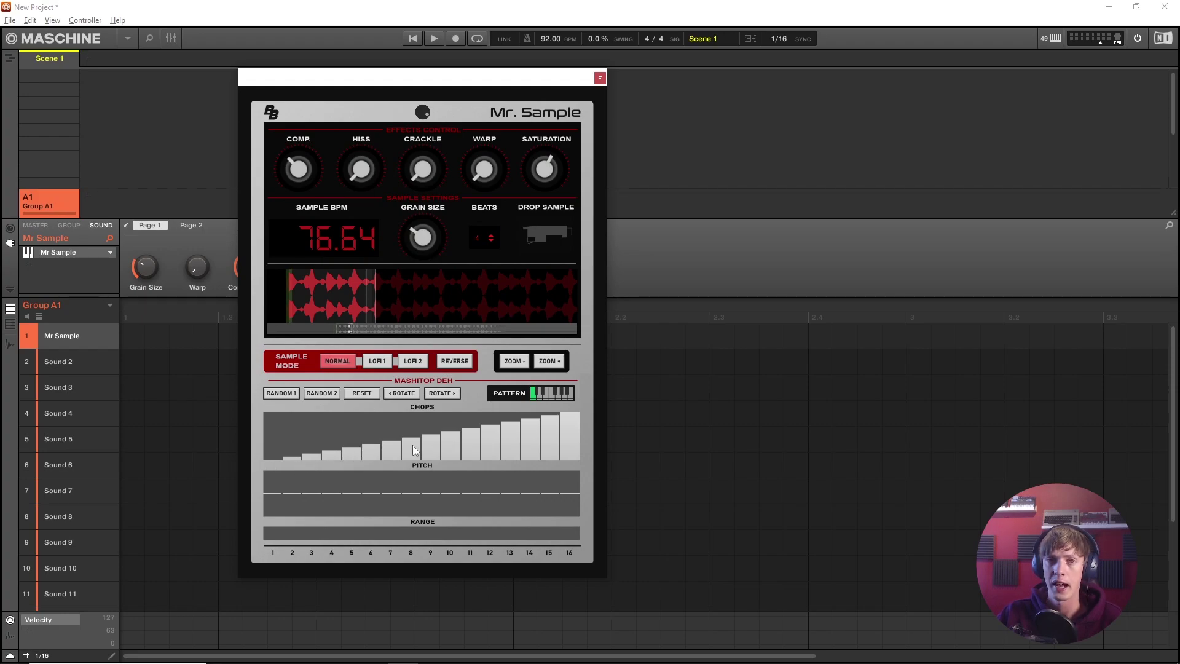
mouse_move(278, 427)
mouse_down()
mouse_move(272, 406)
mouse_move(456, 453)
mouse_up()
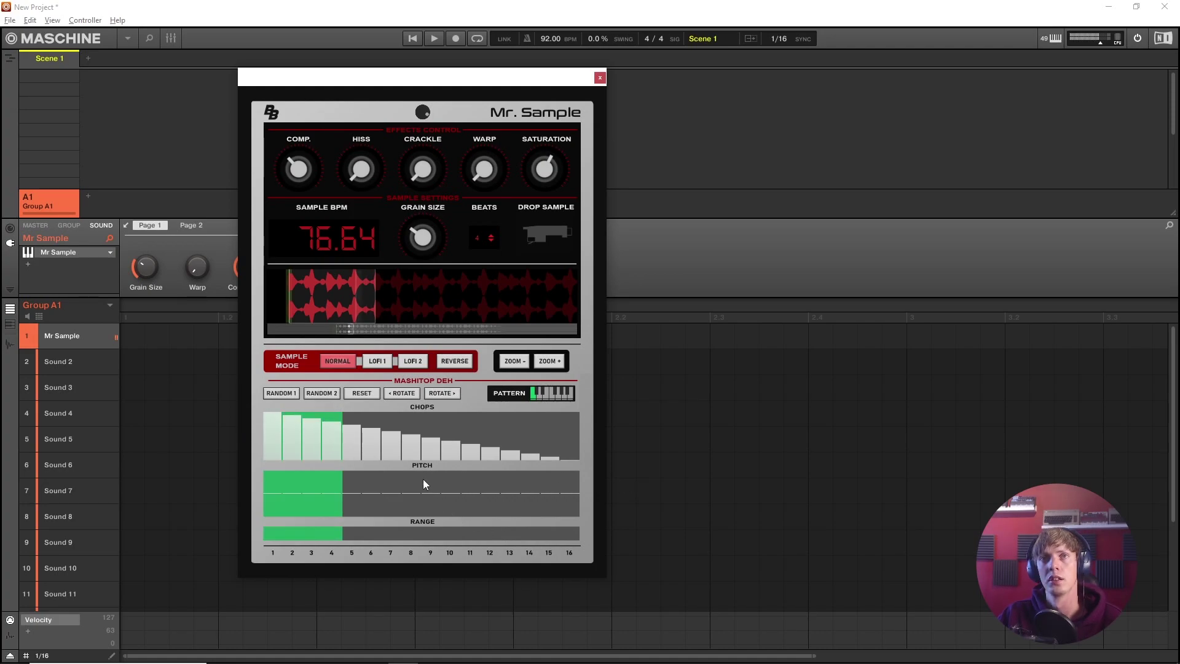
mouse_move(421, 477)
mouse_down()
mouse_move(457, 436)
mouse_move(607, 438)
mouse_move(344, 473)
mouse_move(259, 431)
mouse_move(308, 467)
mouse_move(359, 419)
mouse_move(405, 426)
mouse_move(433, 449)
mouse_move(500, 433)
mouse_move(523, 463)
mouse_move(564, 434)
mouse_move(587, 441)
mouse_up()
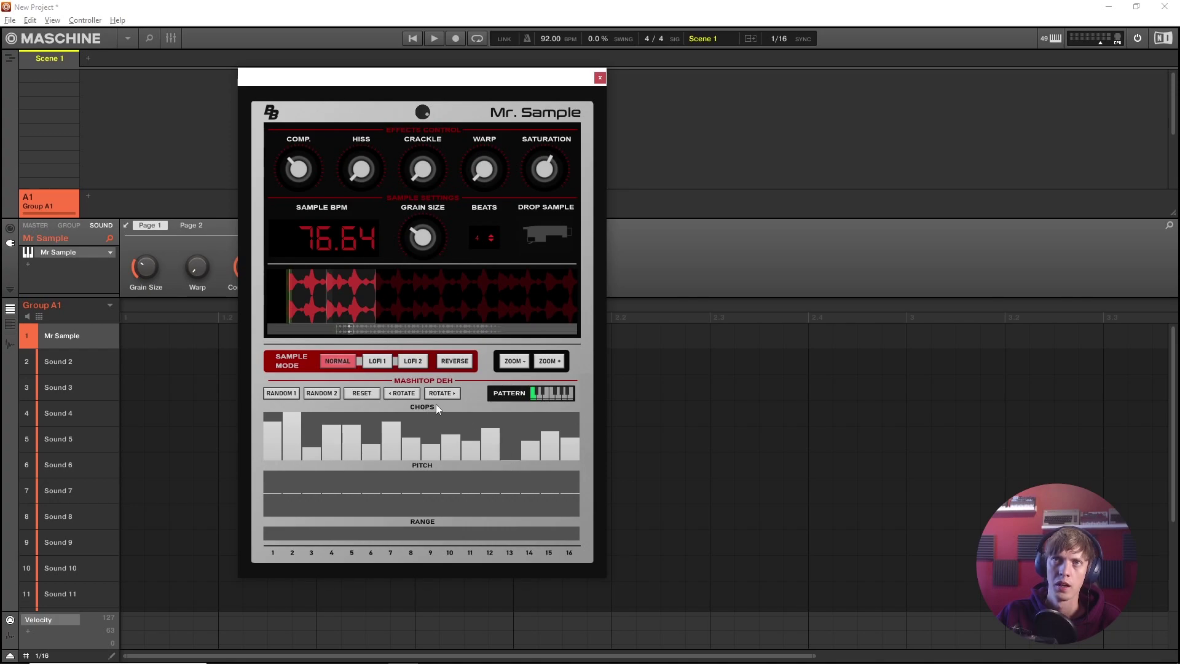
click(408, 392)
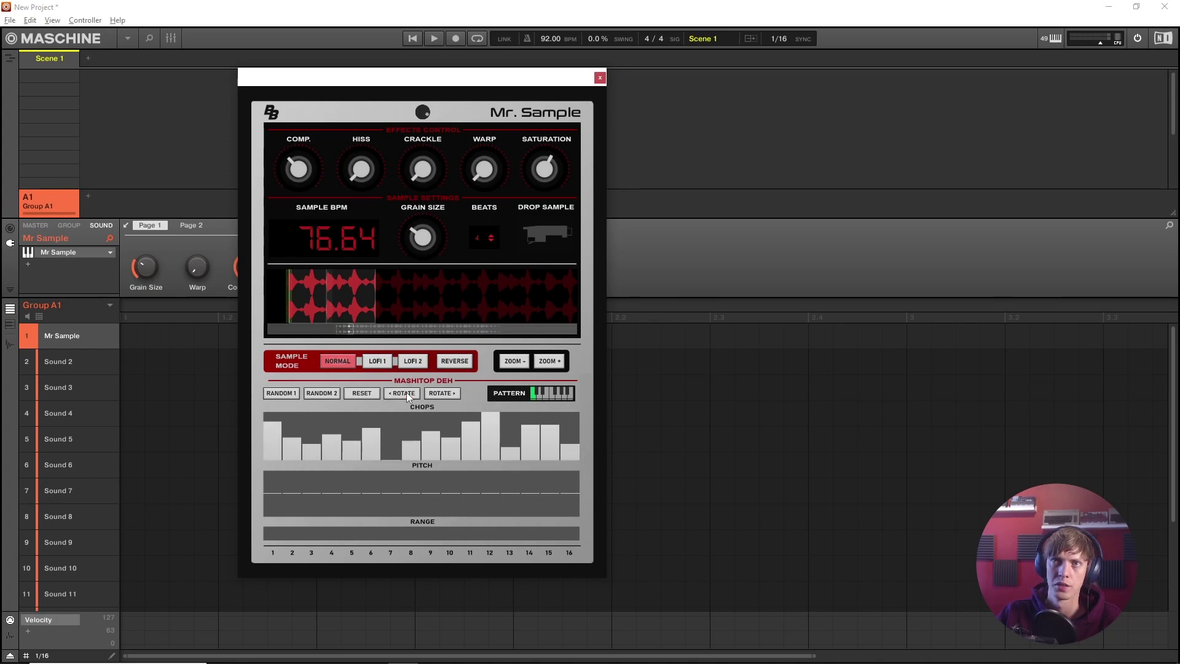
click(439, 392)
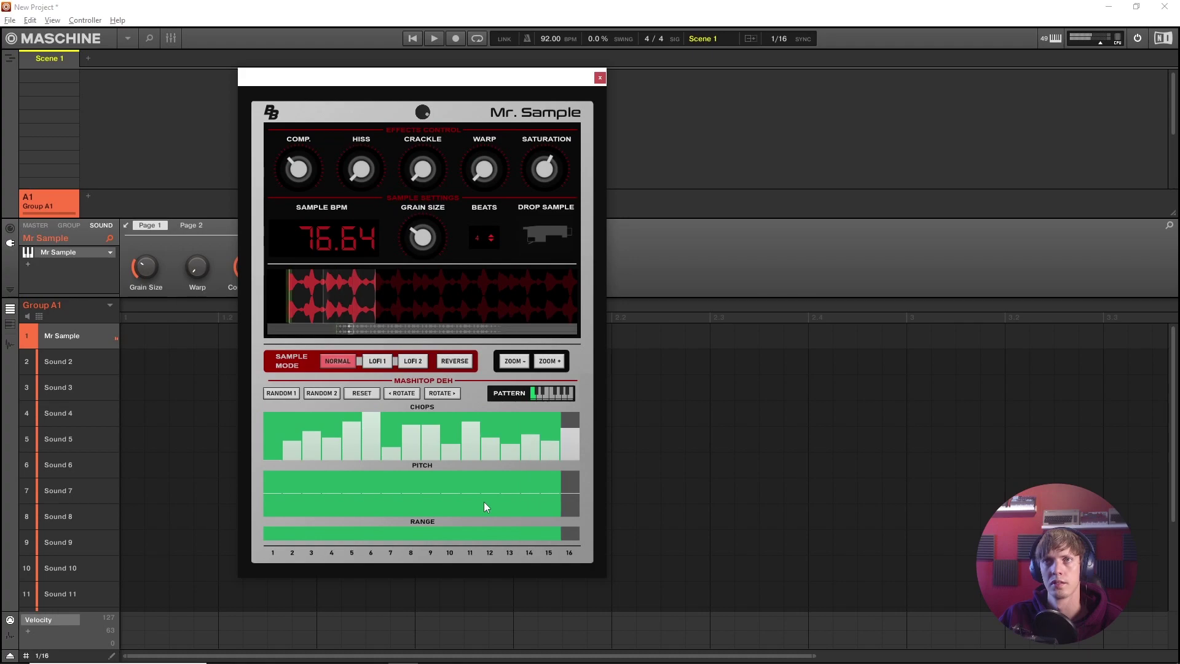
Limit RANGE to steps 1–8 and draw −12 pitch on steps 5–8.
drag(571, 538, 424, 543)
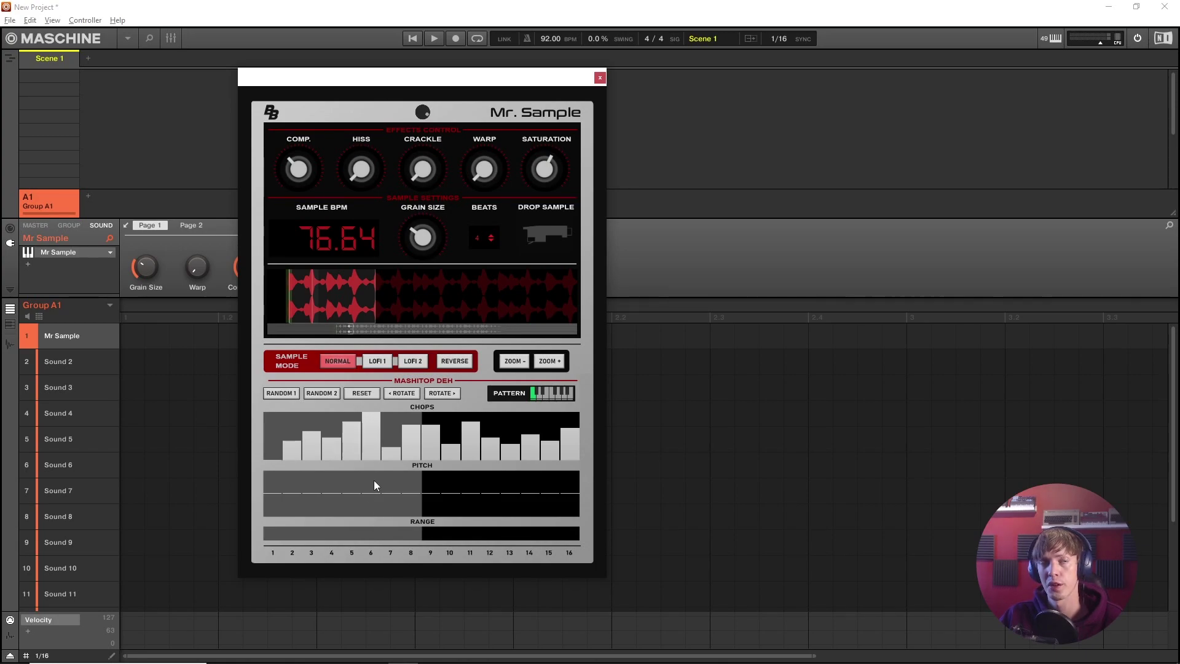
mouse_move(373, 489)
mouse_down()
mouse_move(359, 519)
mouse_move(411, 534)
mouse_move(428, 481)
mouse_move(398, 493)
mouse_up()
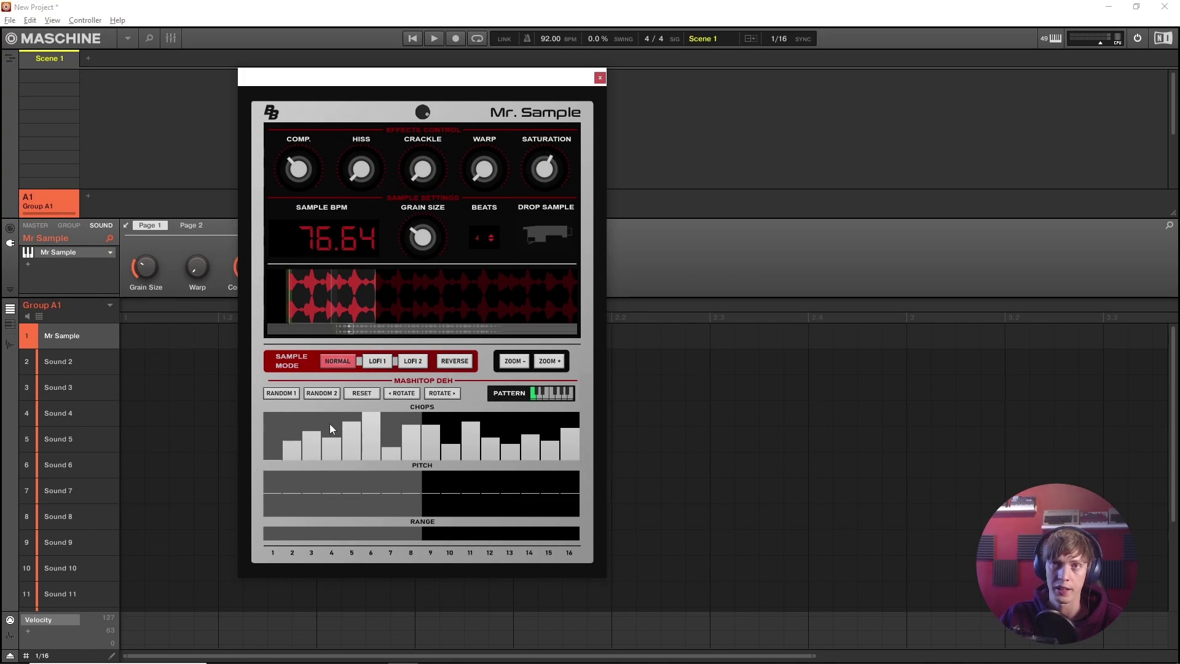
mouse_move(281, 446)
mouse_down()
mouse_move(318, 434)
mouse_move(458, 453)
mouse_move(571, 450)
mouse_move(517, 436)
mouse_move(279, 446)
mouse_up()
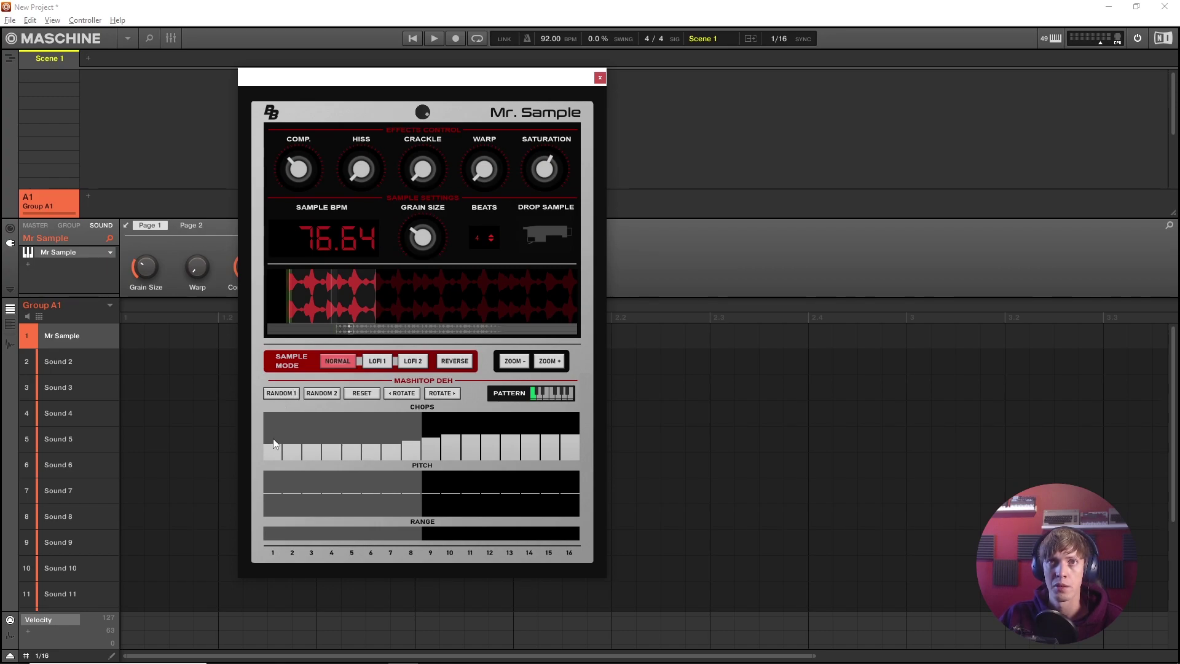
Randomise the chops with RANDOM 1 and RANDOM 2, lower steps 5–6, and add warp.
click(286, 395)
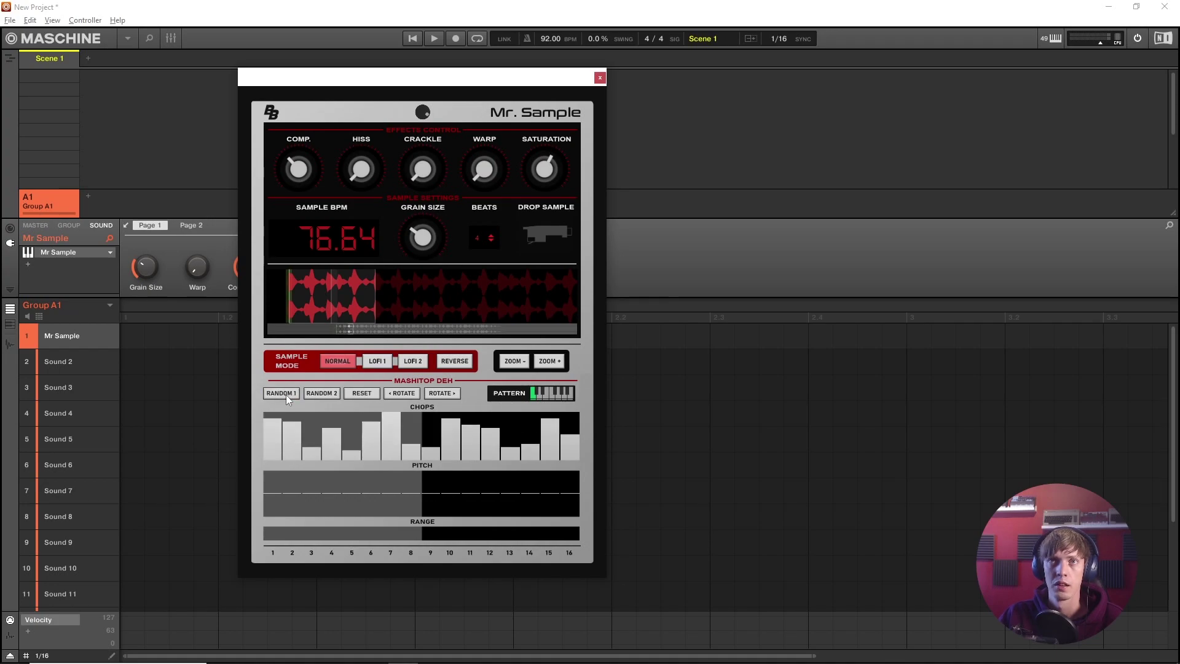
click(286, 394)
click(286, 395)
click(285, 395)
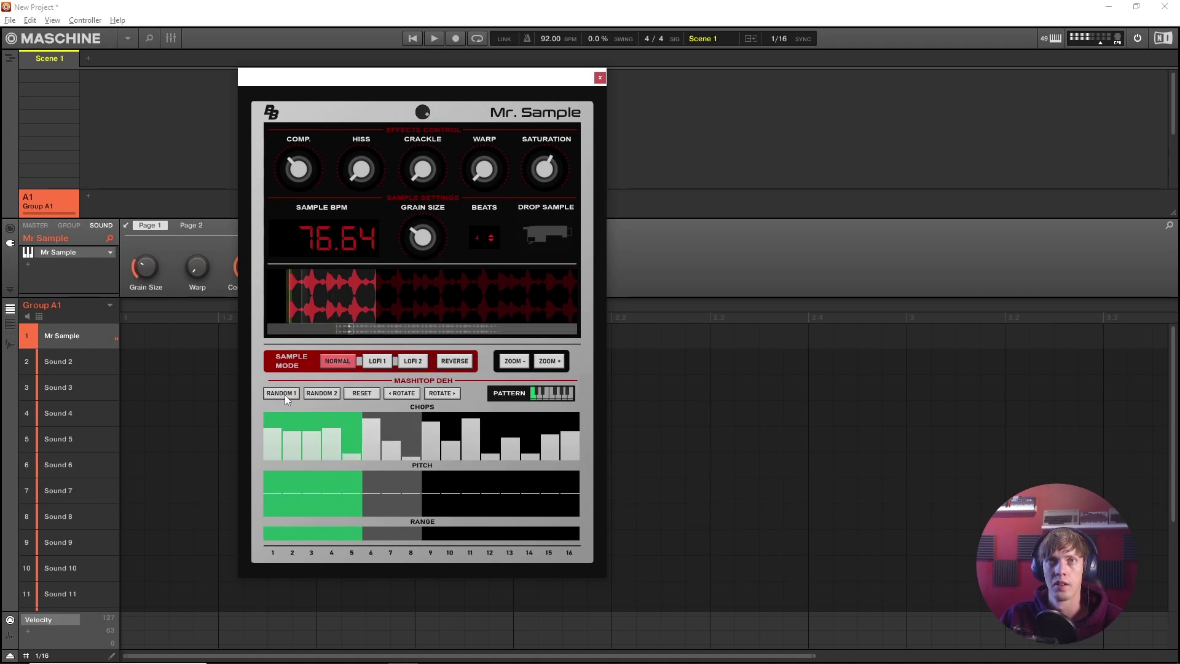
click(285, 394)
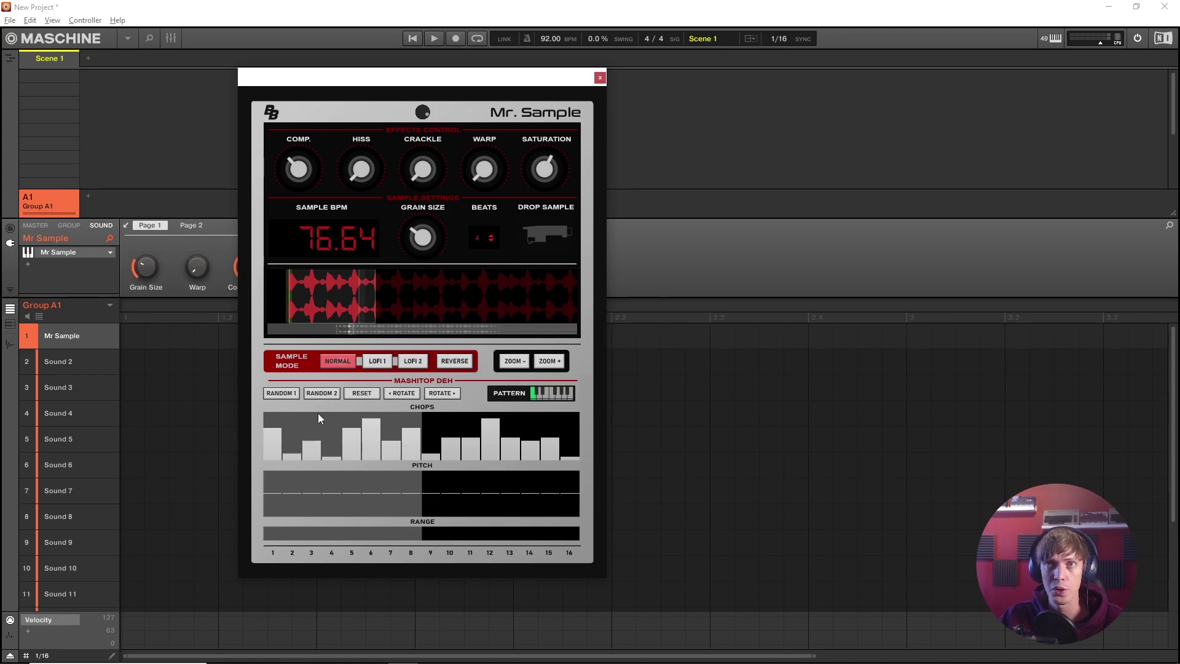
click(321, 392)
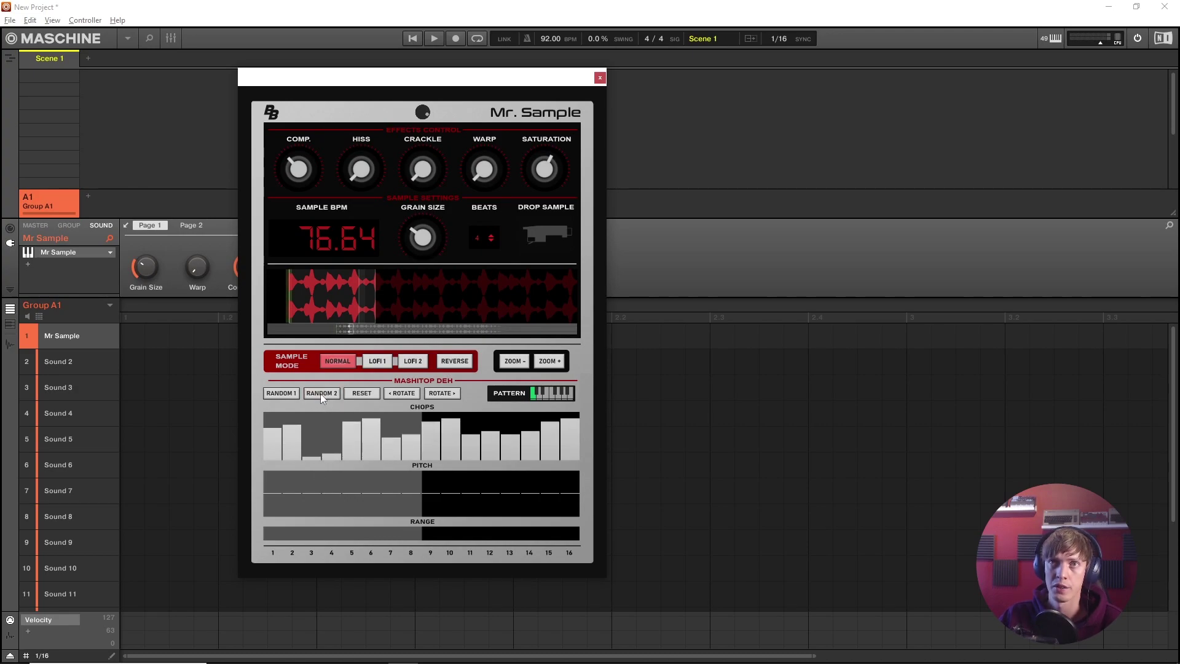
click(321, 391)
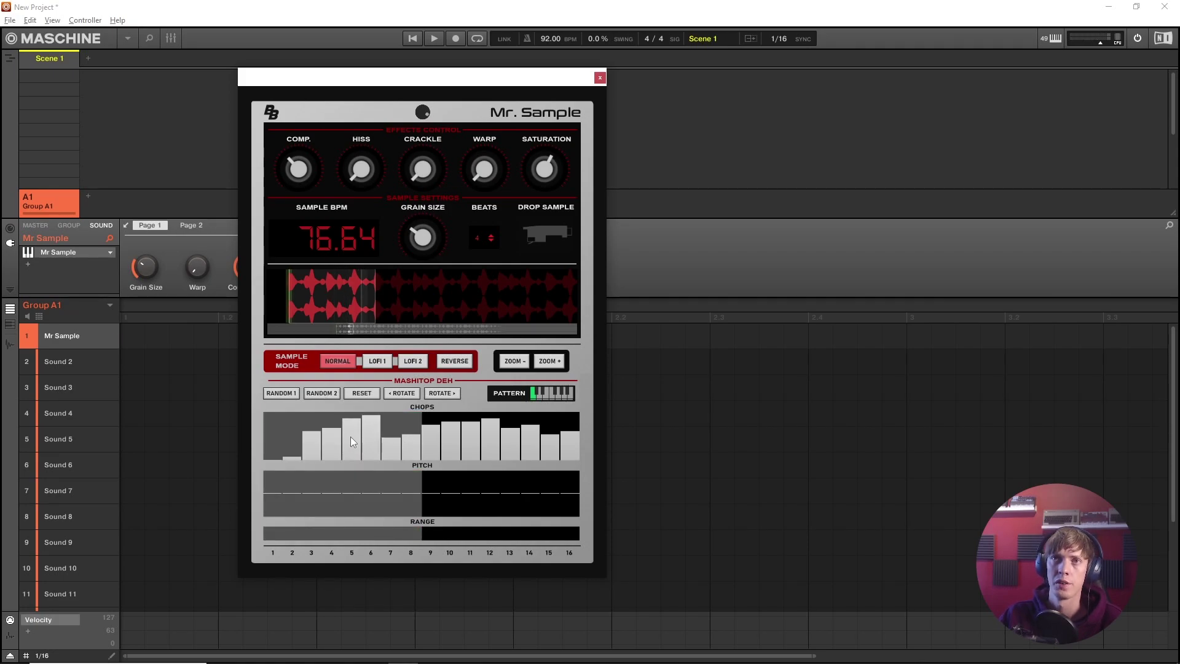
drag(350, 447, 369, 445)
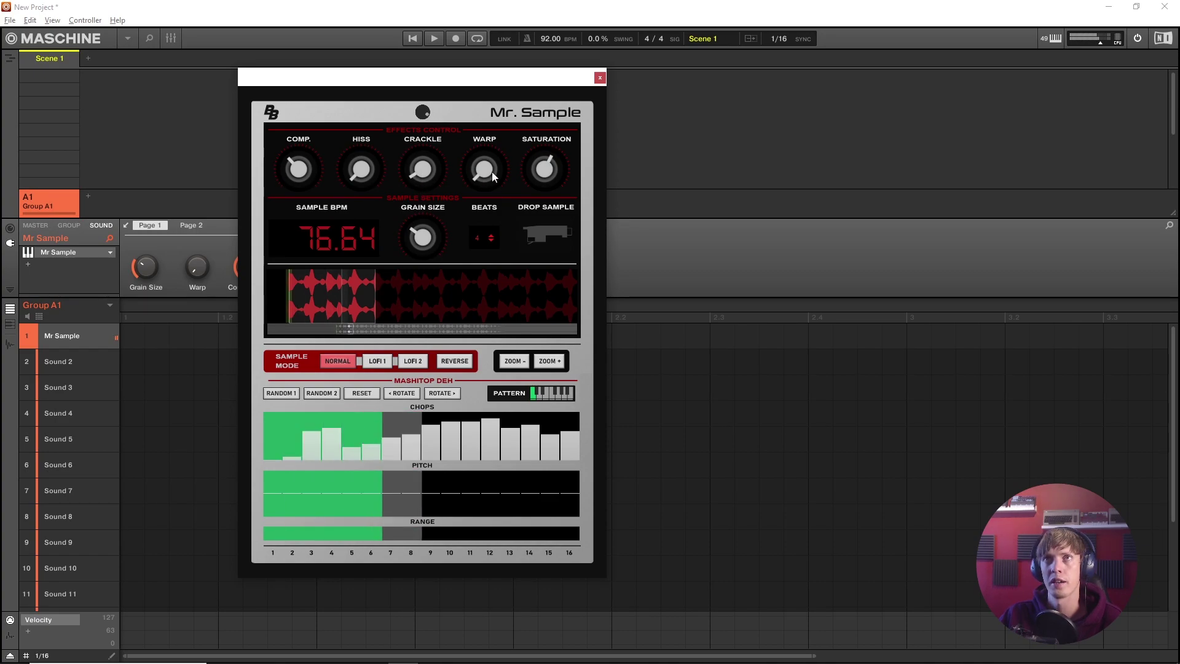
drag(484, 177, 488, 140)
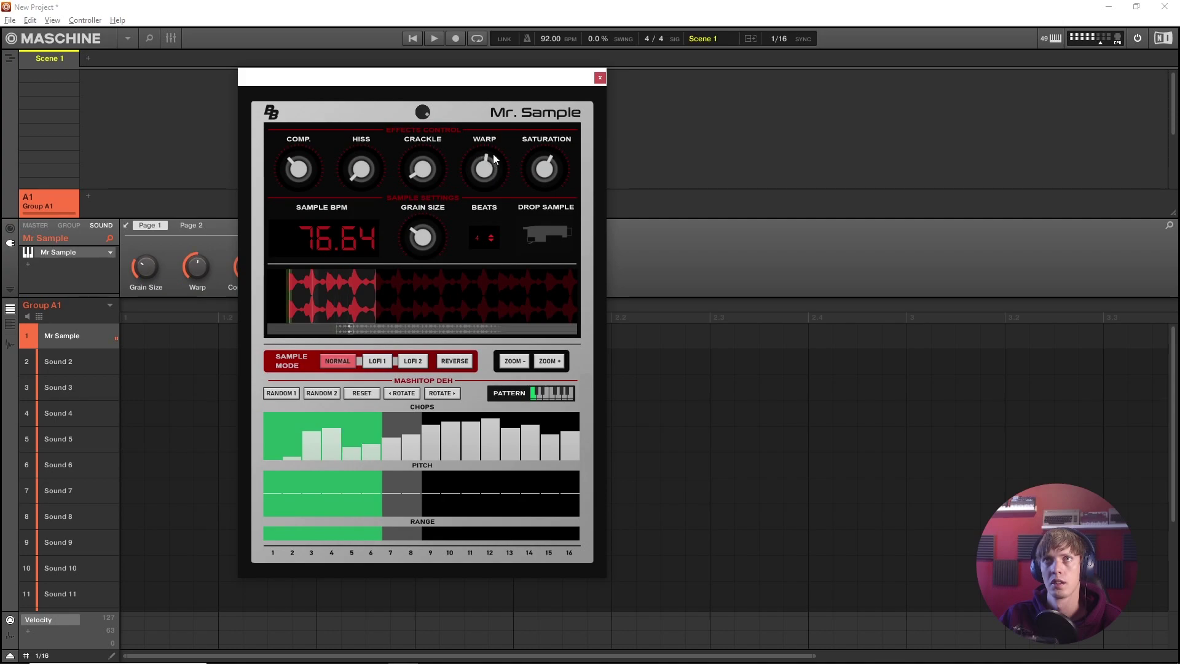
Switch the sample to LOFI 1 mode and re-randomise the chop pattern several times.
click(376, 360)
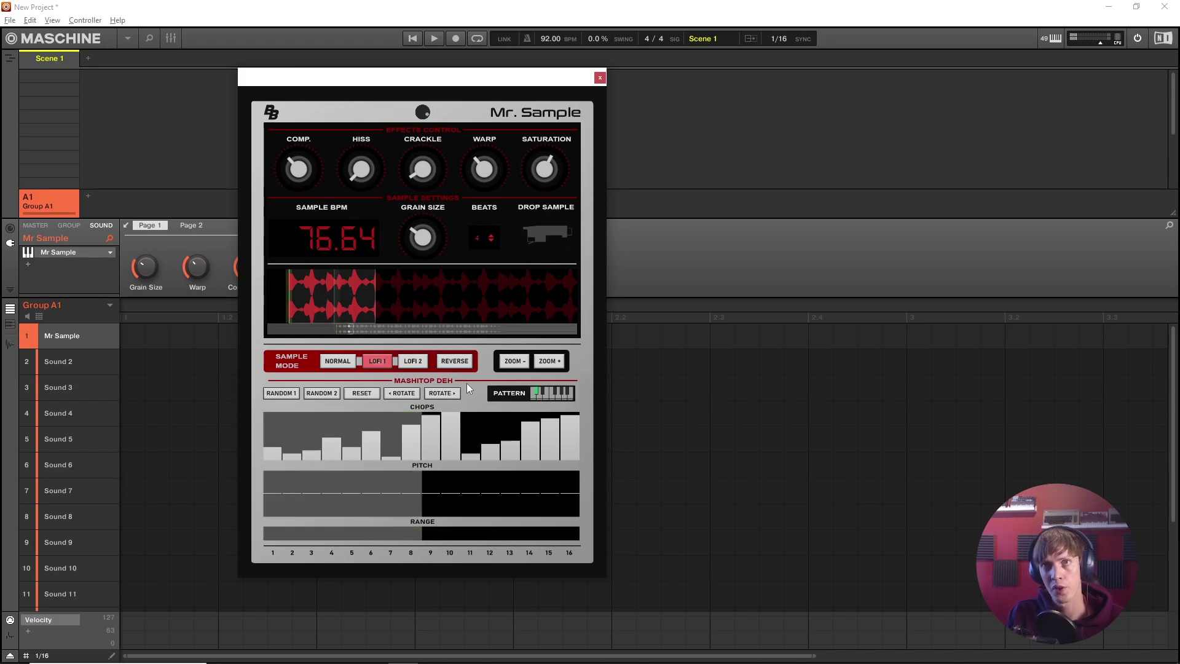
click(324, 395)
click(325, 395)
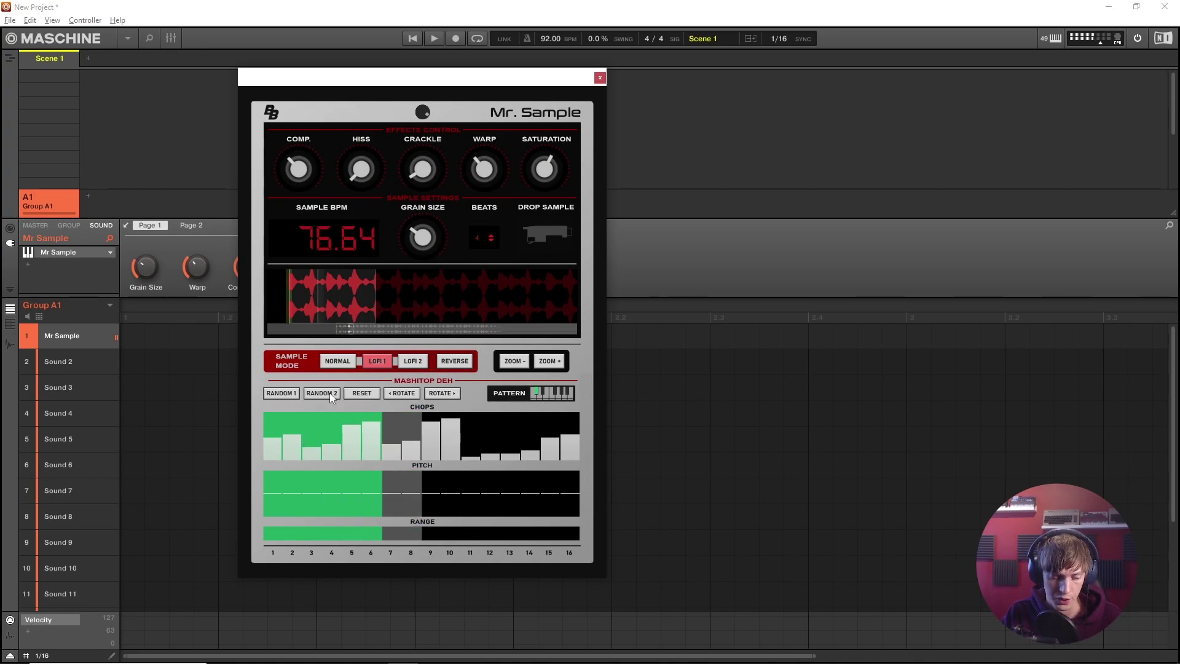
click(329, 393)
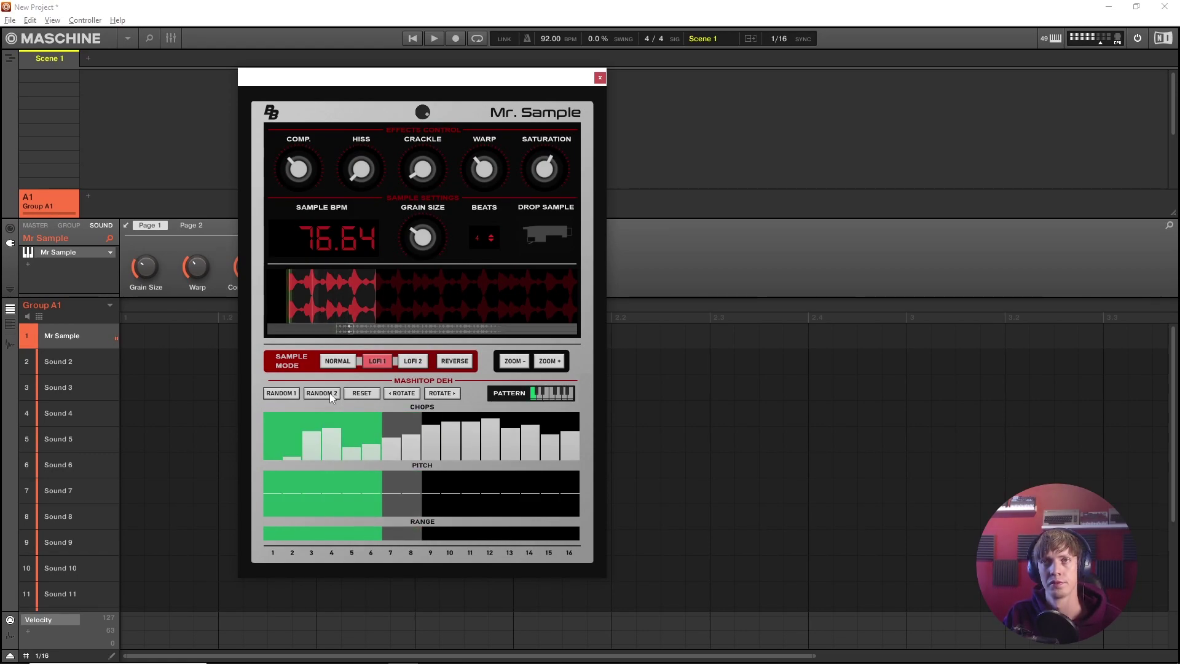
click(330, 392)
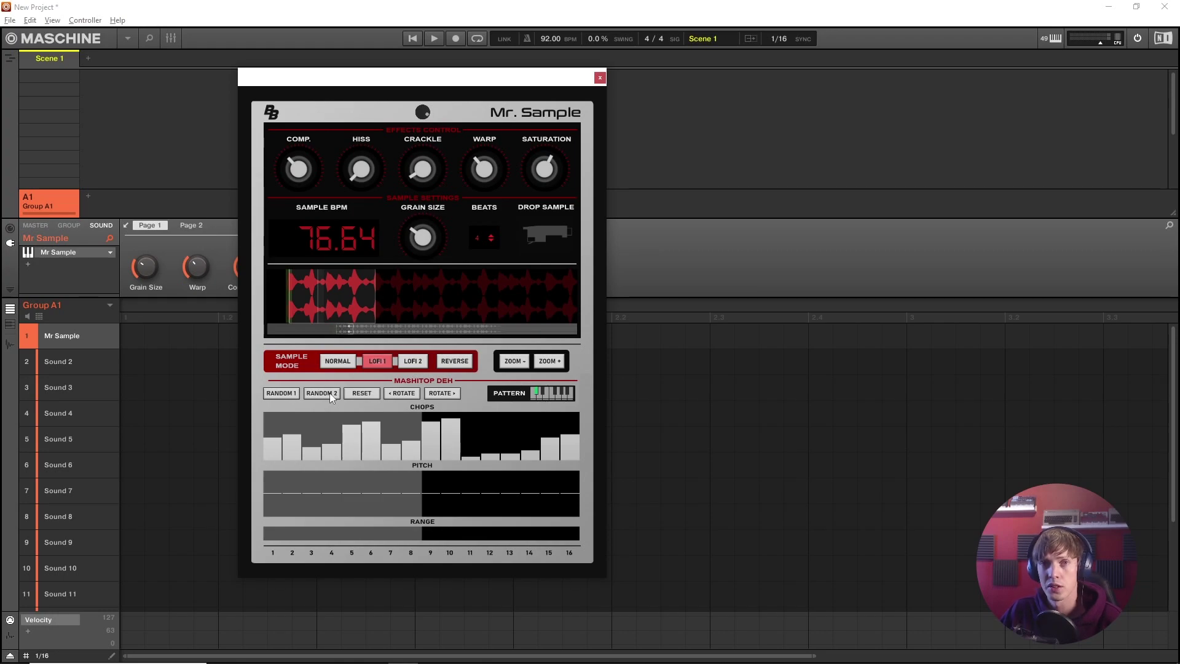
Drop Instr Choon.wav from the MrSample folder into Mr. Sample, then re-randomise its chops twice.
key(alt+Tab)
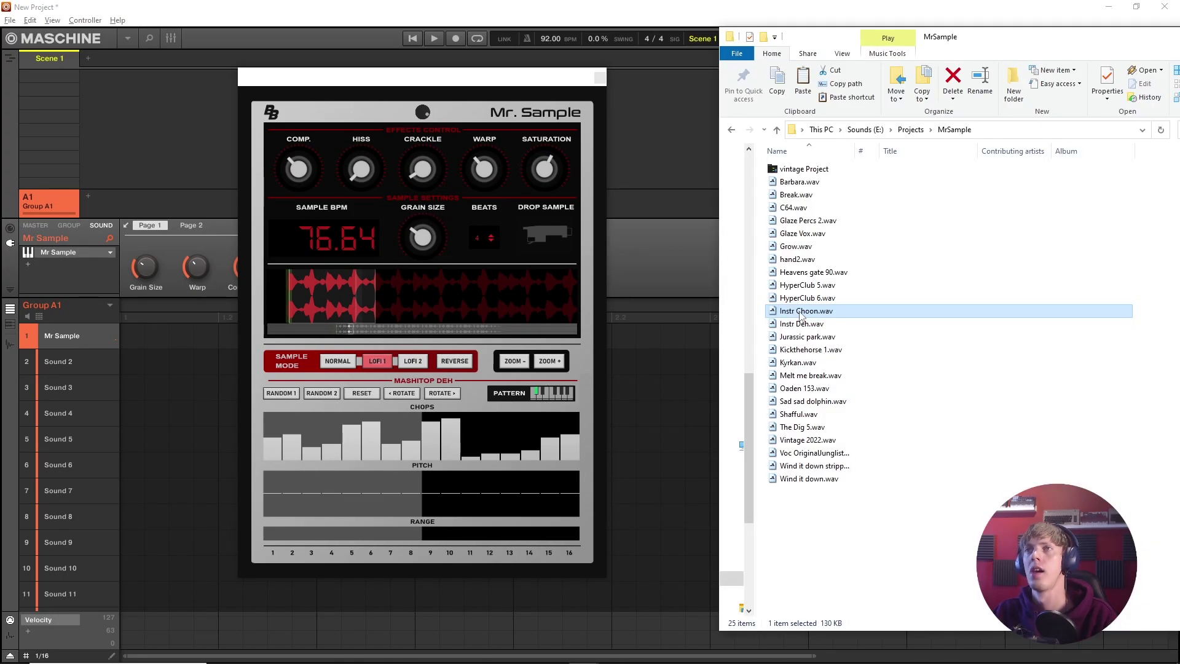
drag(799, 311, 549, 233)
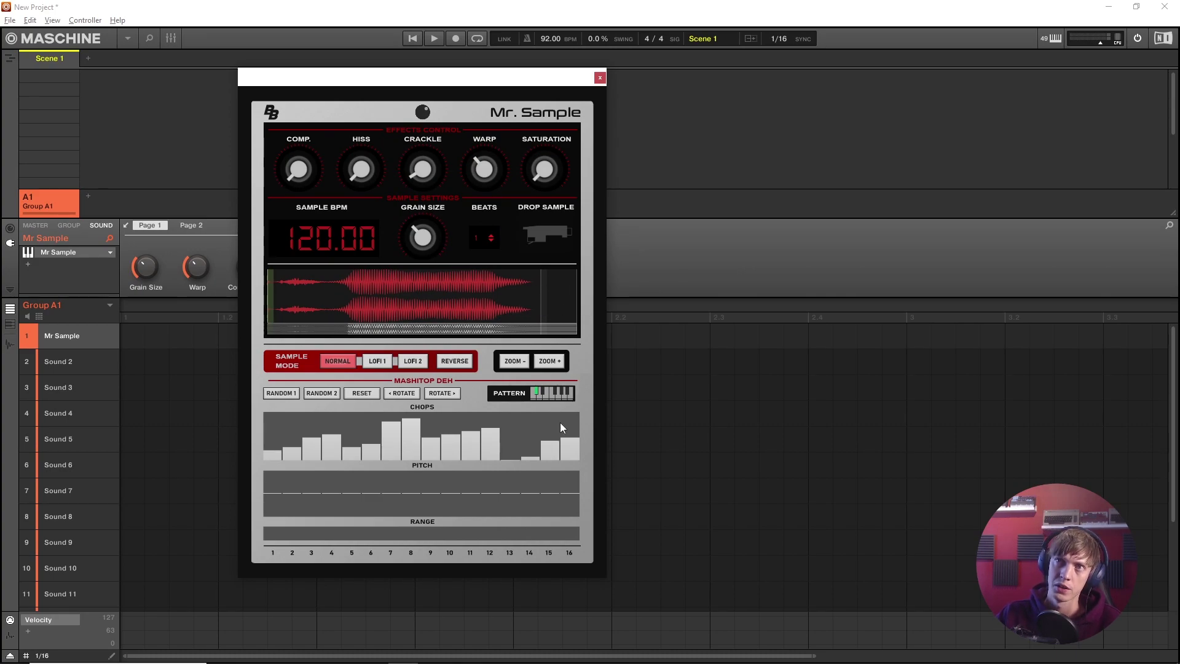
click(325, 392)
click(326, 392)
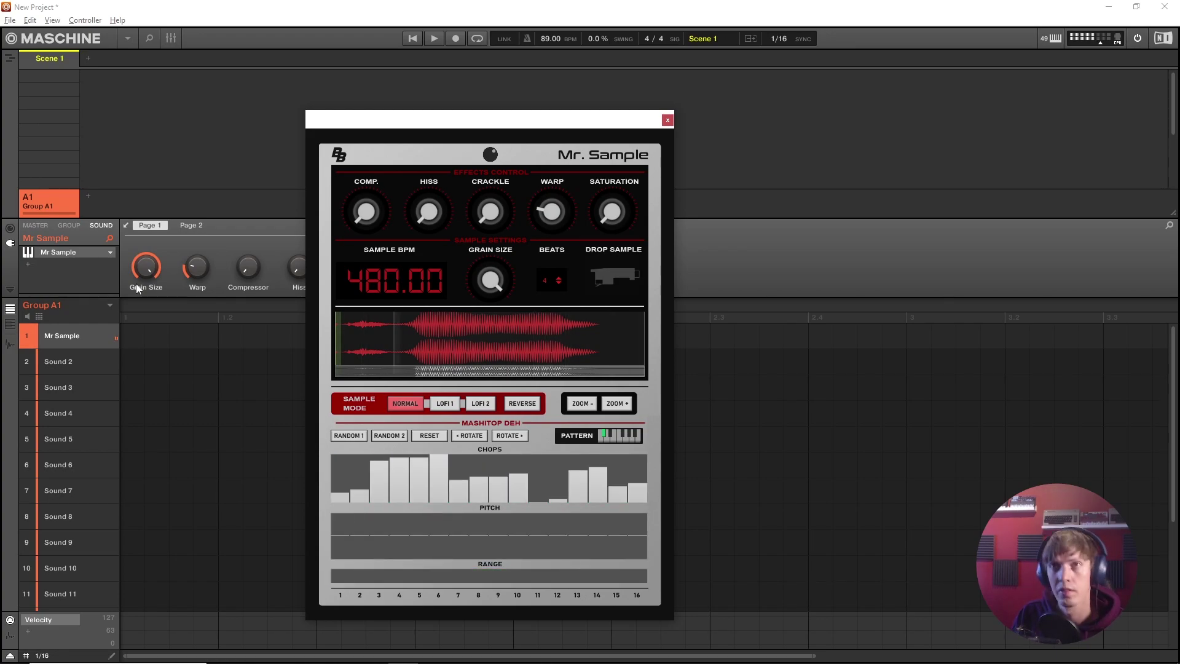
Keep the sample length at 4 beats and reposition the Mr. Sample window.
click(551, 282)
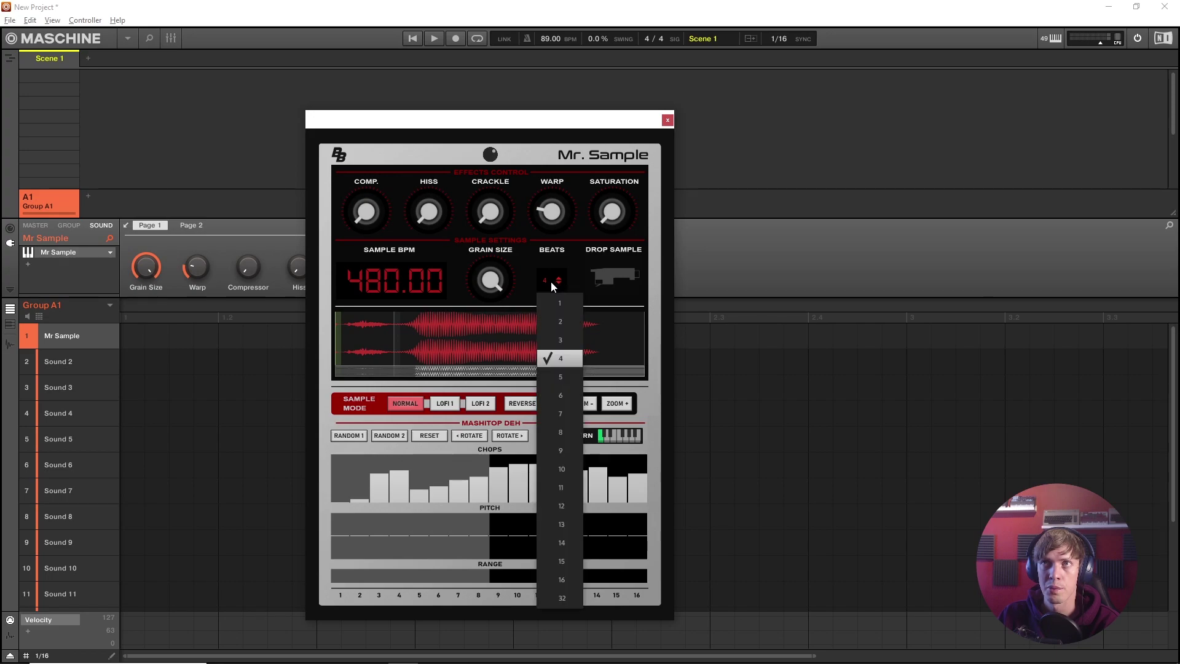
click(564, 362)
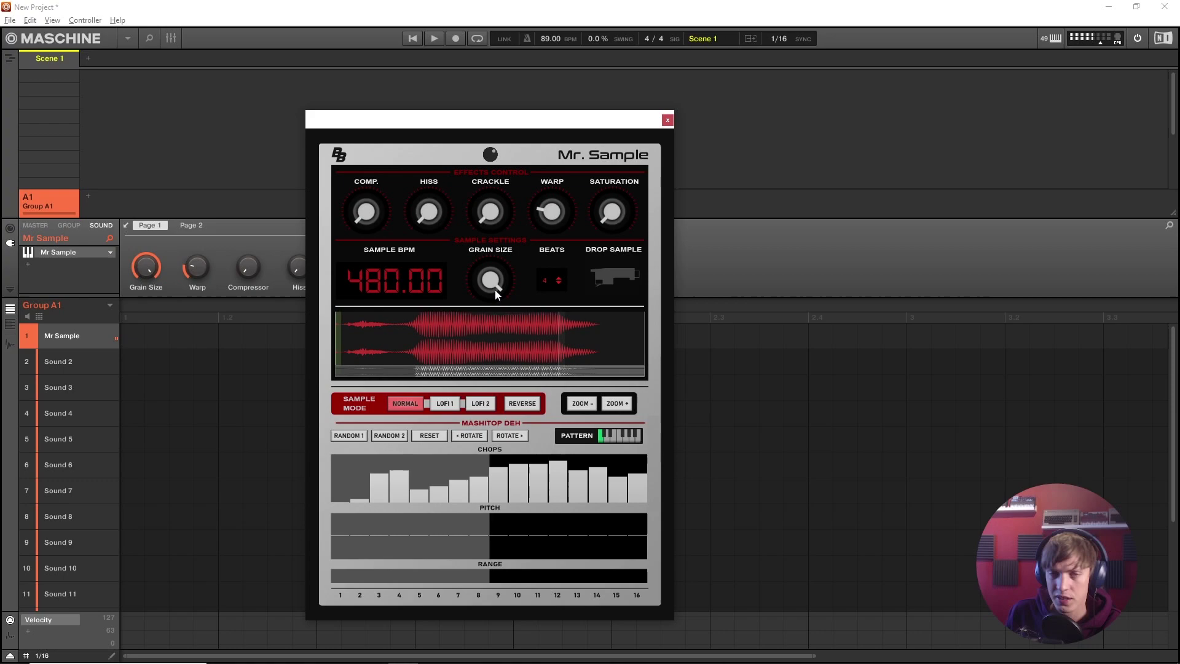
drag(522, 120, 434, 91)
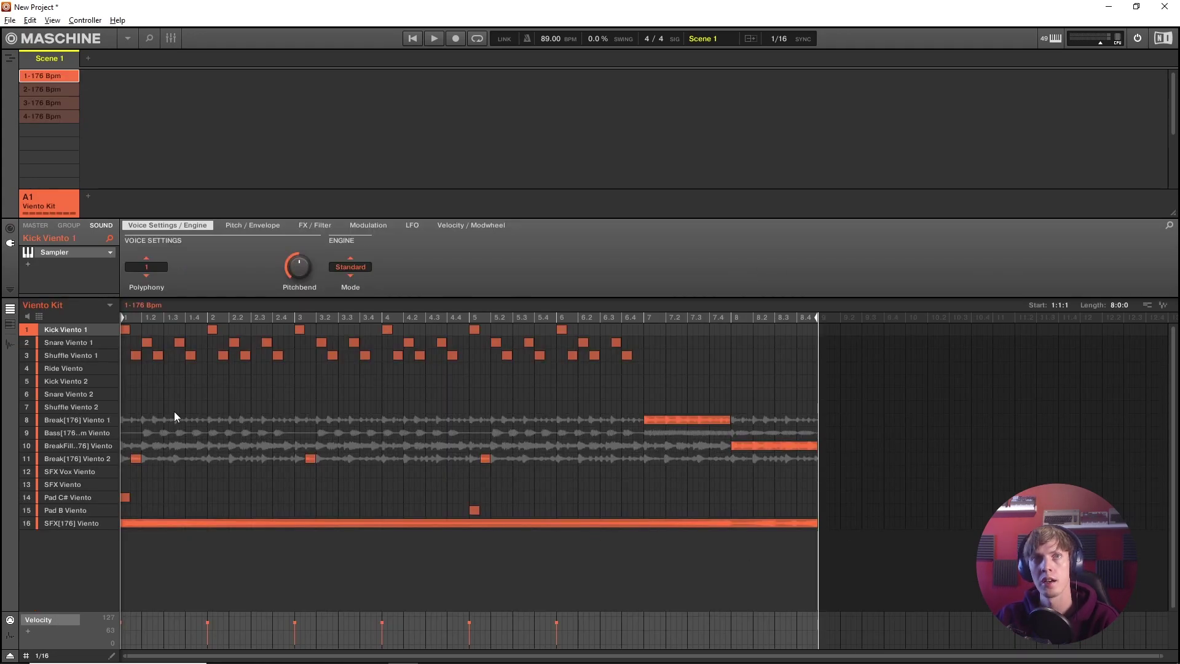
Clear sounds 8–16 from the Viento Kit group.
click(66, 415)
shift+click(69, 517)
key(Delete)
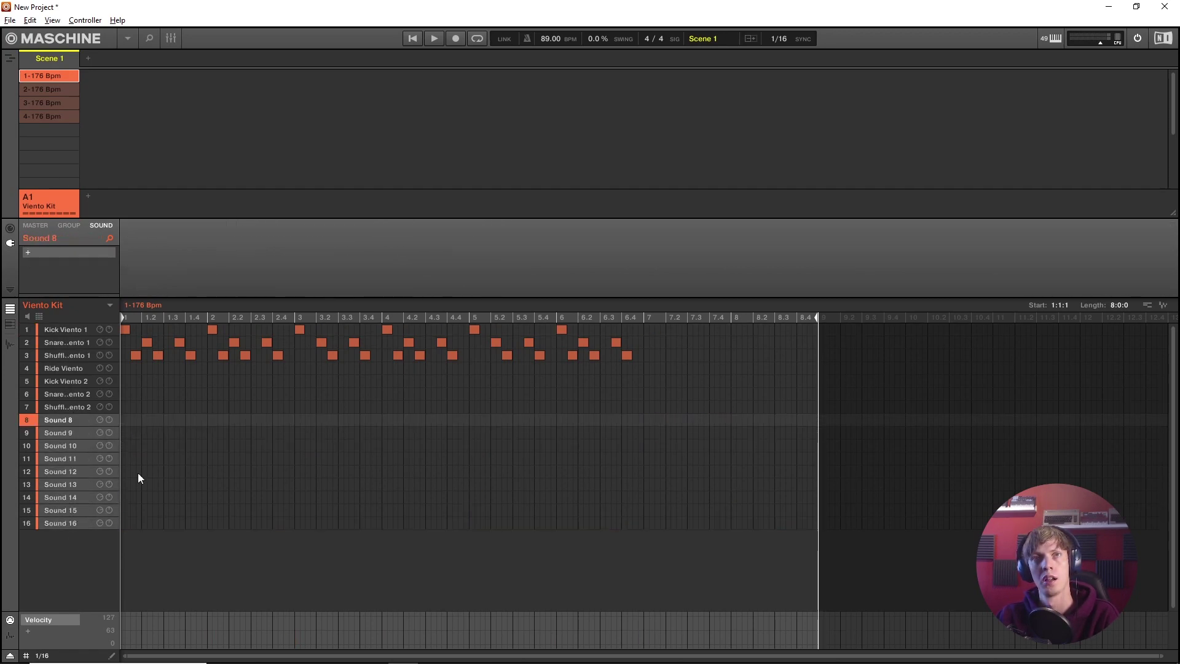
Shorten the pattern to one bar and audition the loop.
click(66, 394)
drag(817, 317, 254, 321)
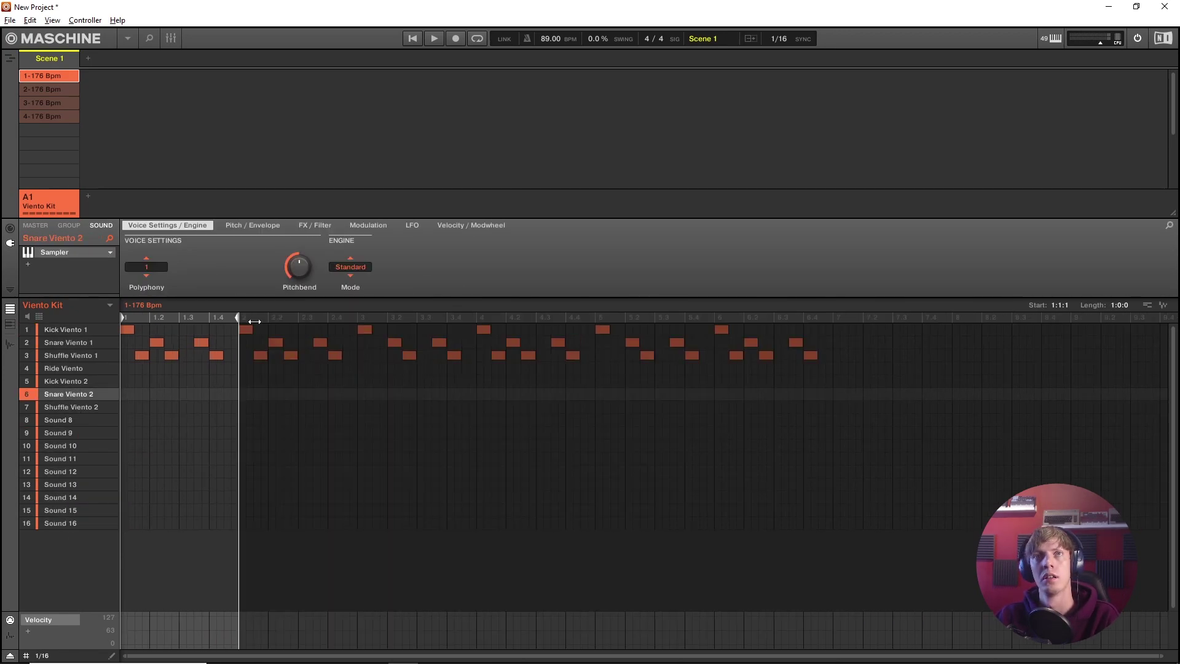
drag(271, 383, 293, 349)
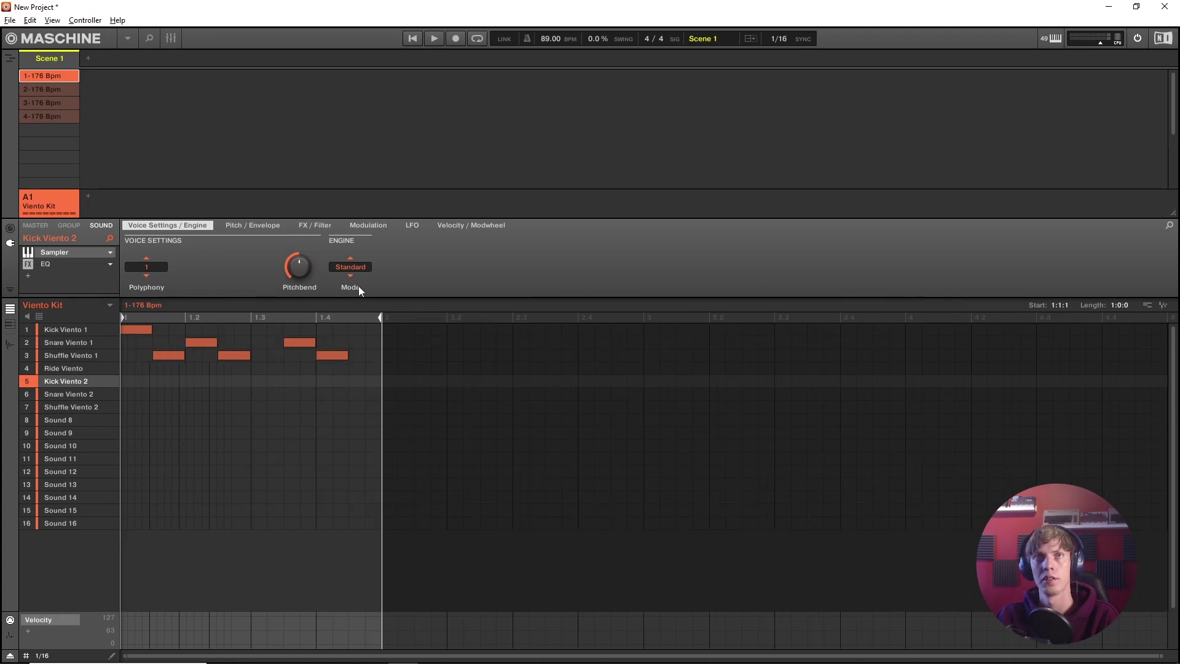
key(space)
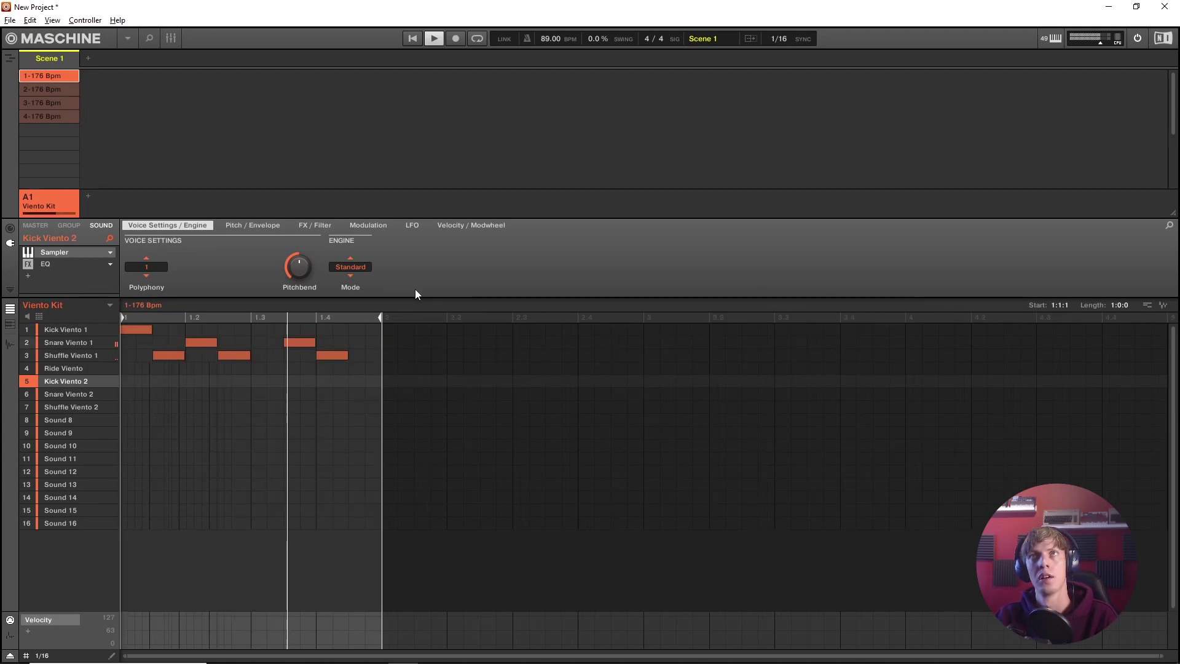
key(space)
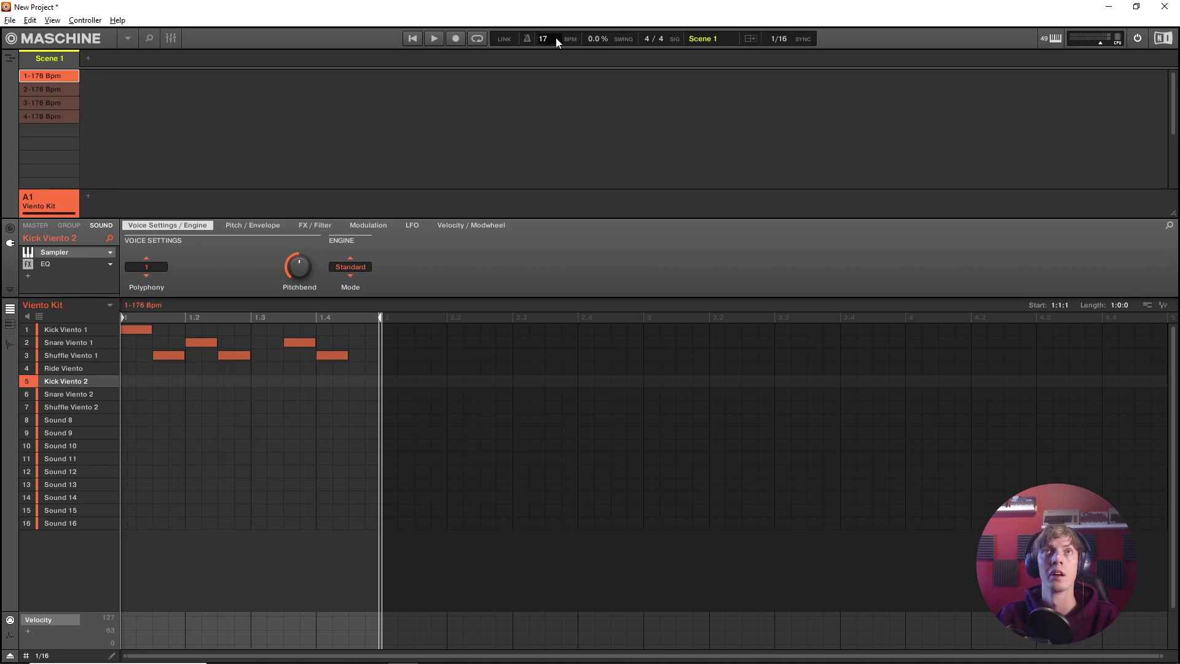
Set the project tempo to 176 BPM and play the loop at the new tempo.
key(Return)
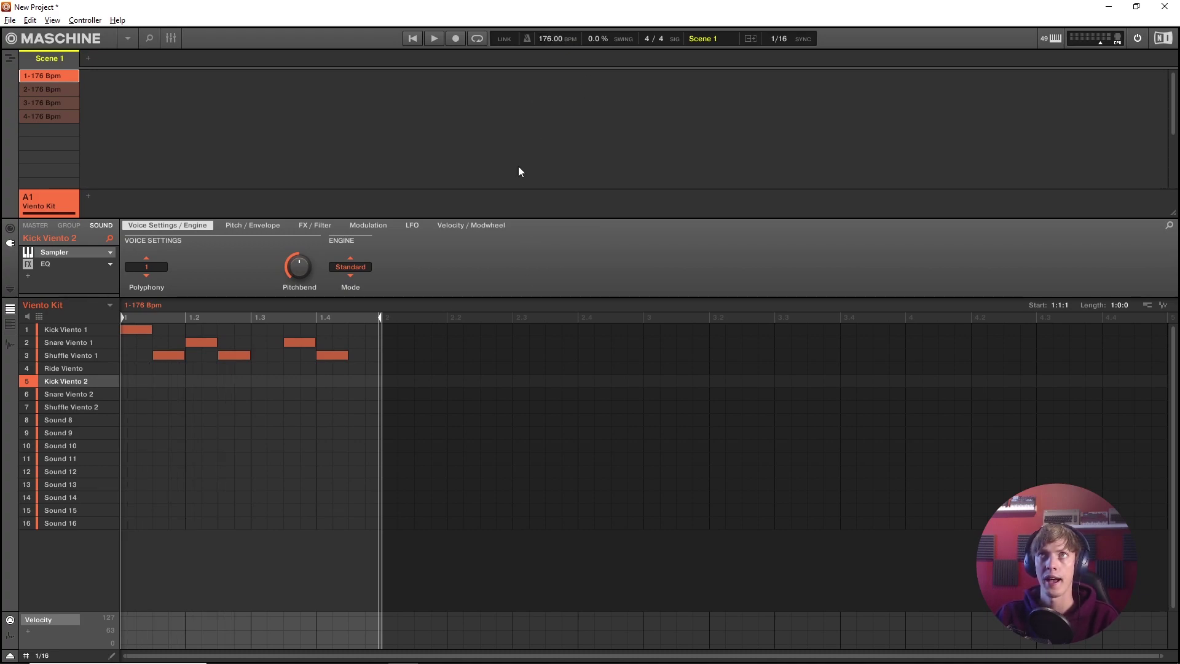
key(space)
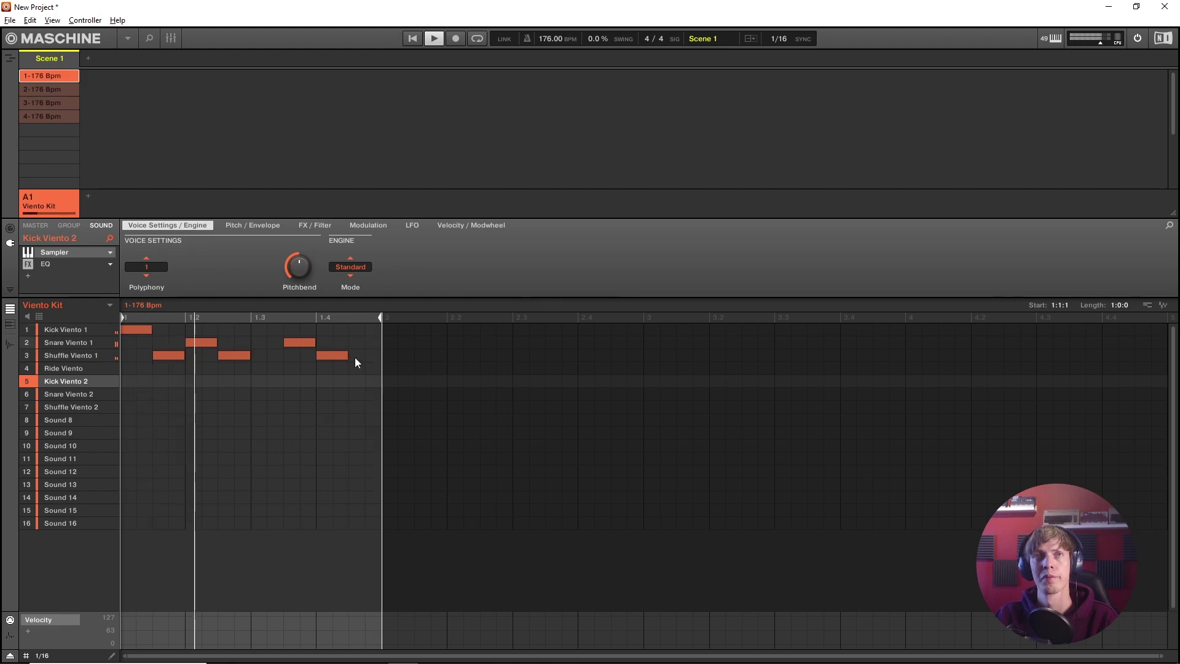
key(space)
Load the Mr Sample VST3 plugin from Blezz Beats onto Sound 11.
click(83, 252)
mouse_move(133, 274)
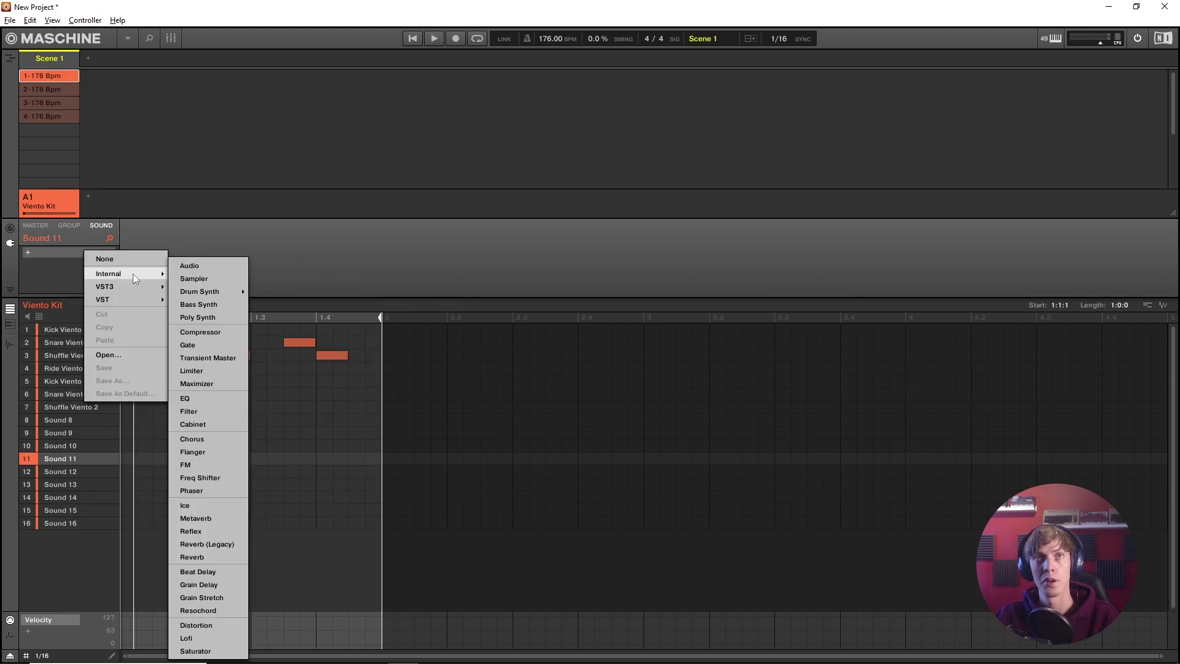
mouse_move(253, 338)
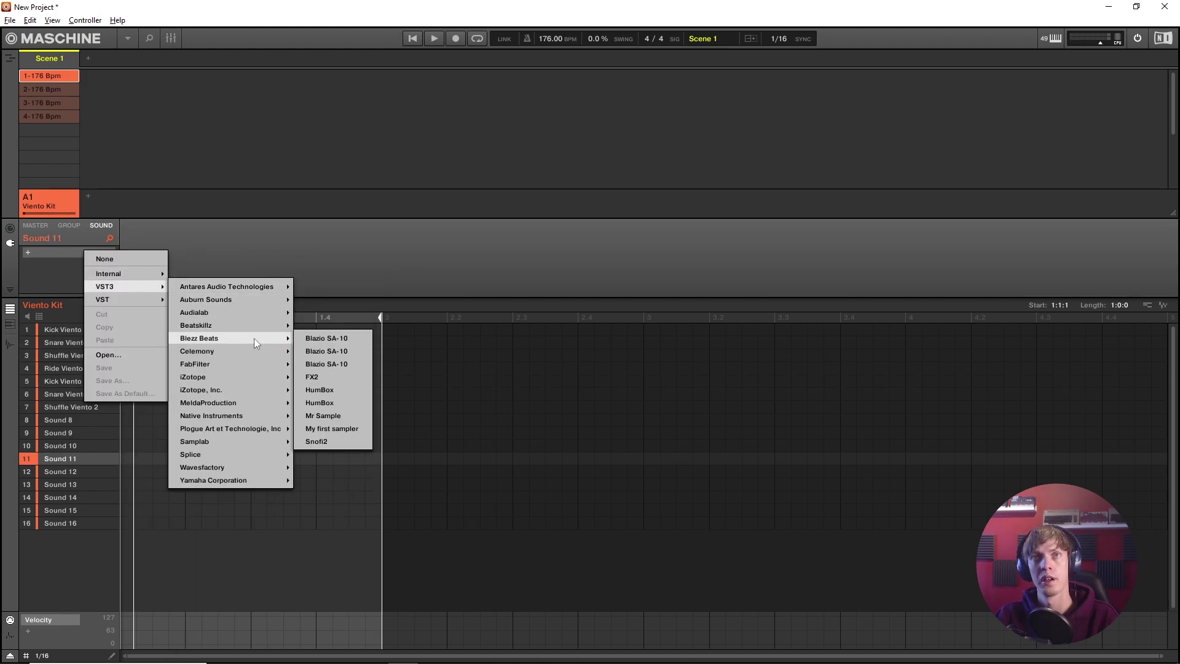
click(324, 415)
drag(234, 42, 721, 134)
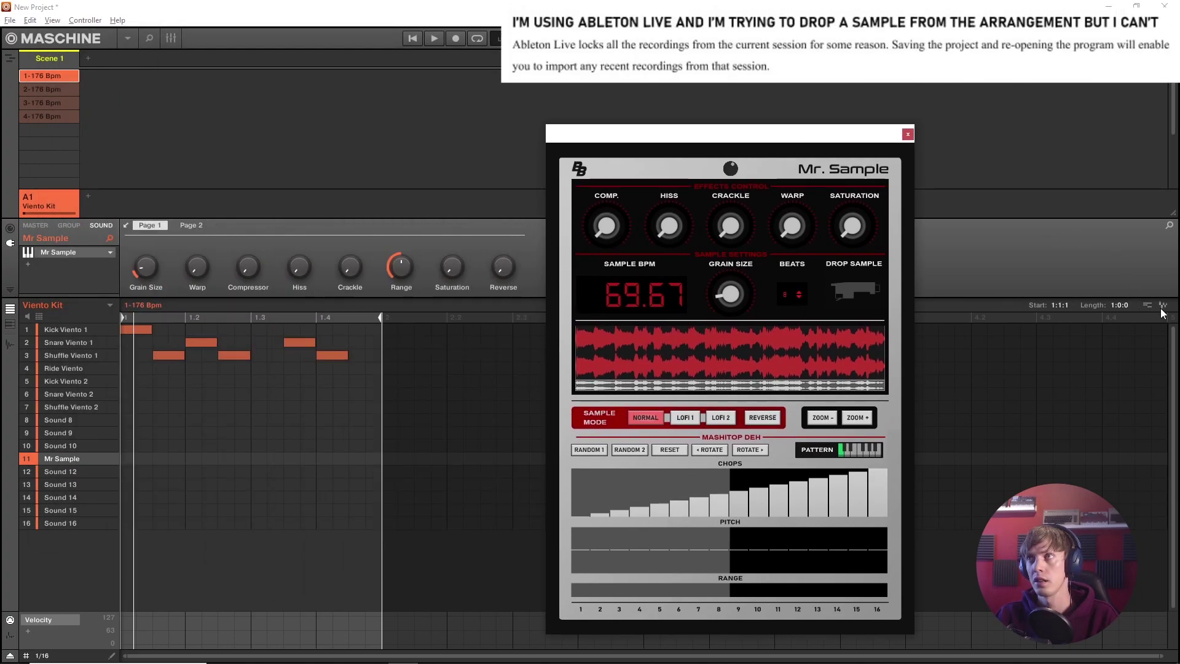
Drop the one-bar beat audio into Mr. Sample and adjust the waveform view.
drag(1162, 306, 850, 282)
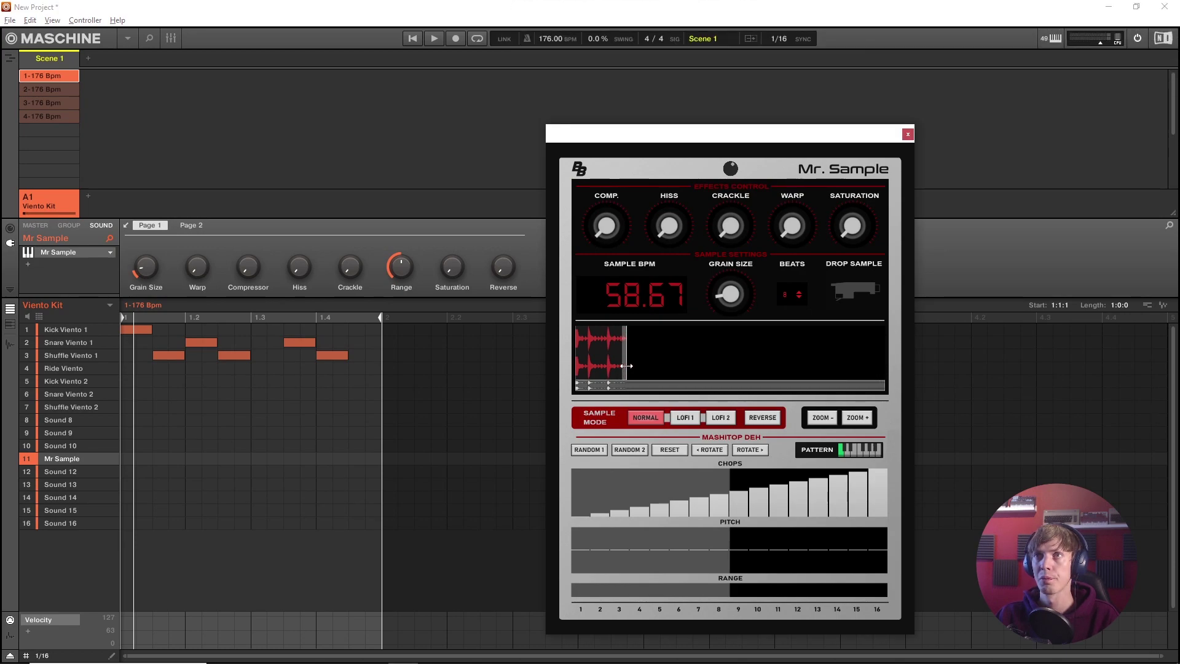
drag(626, 366, 584, 366)
click(857, 417)
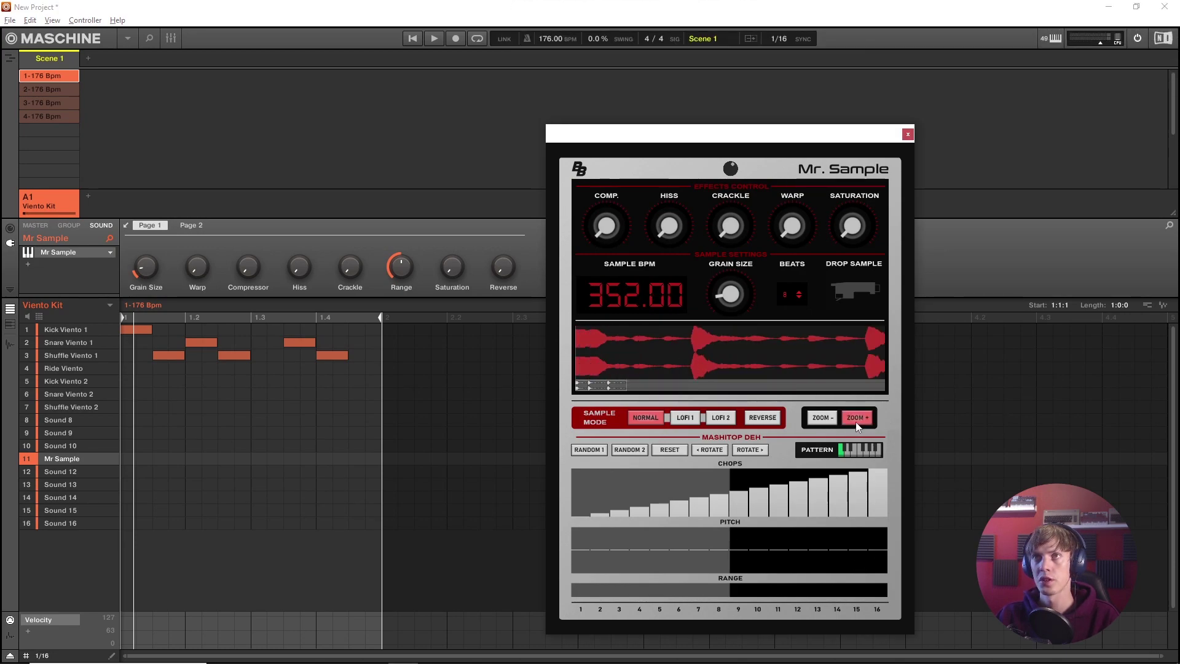
click(820, 417)
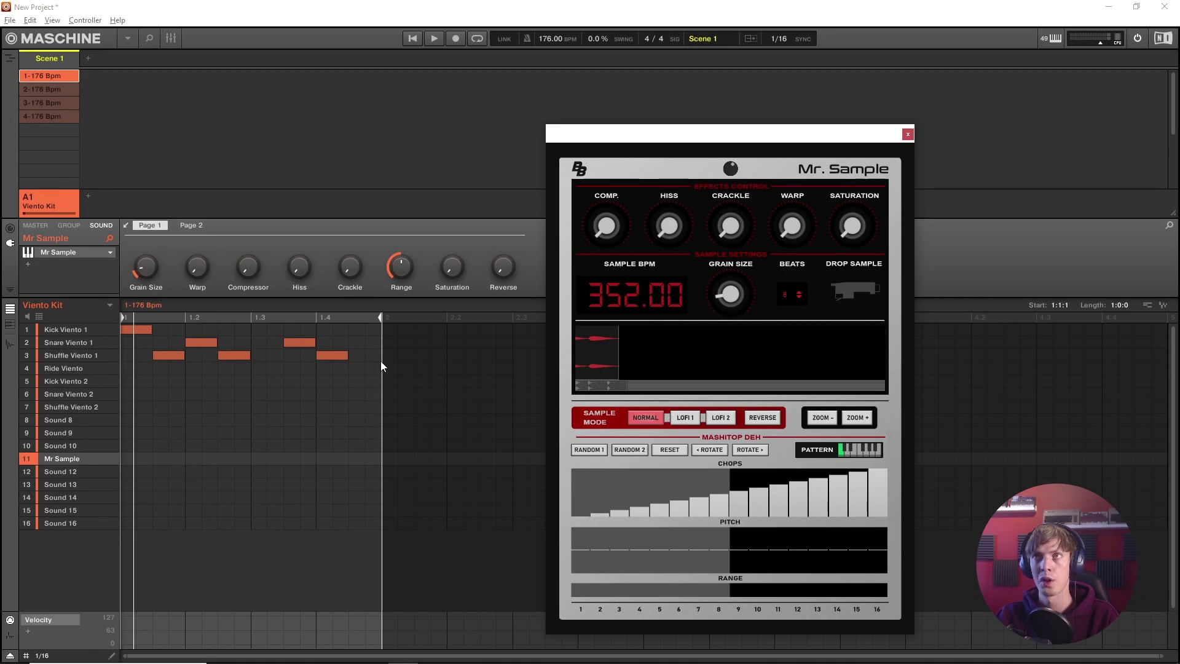
Set the sample to 4 beats so it reads 176 BPM.
click(798, 293)
click(799, 381)
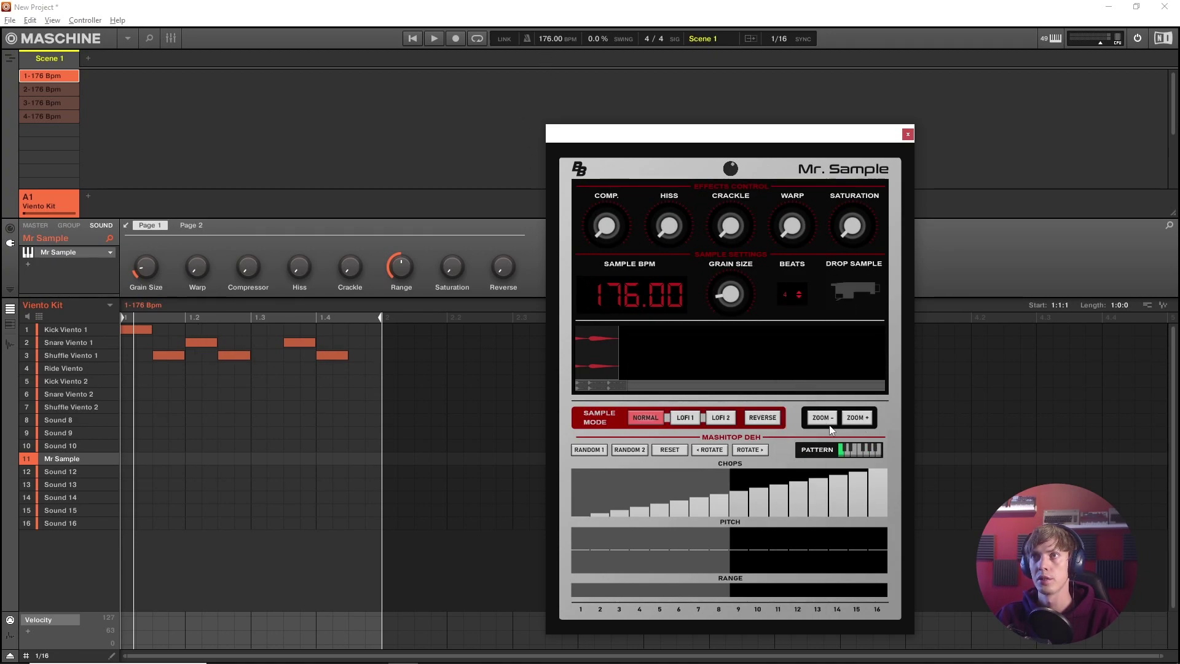
drag(609, 386, 581, 391)
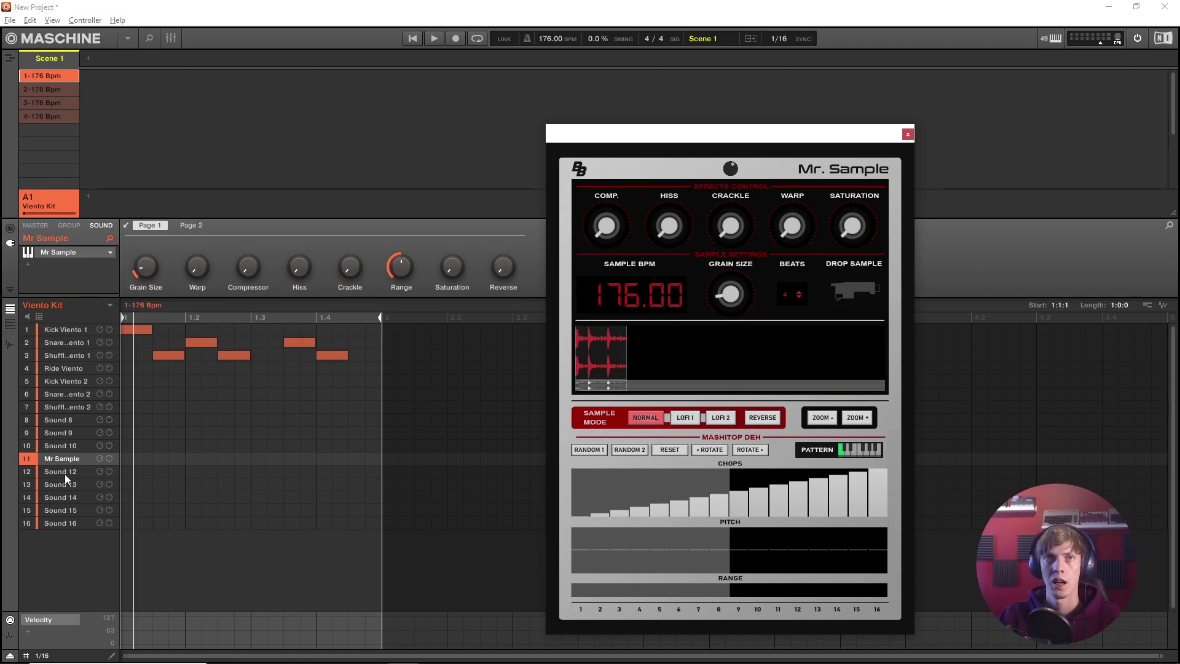
Turn Mr. Sample's Grain Size knob up and then back down while the beat loops.
drag(739, 284, 733, 307)
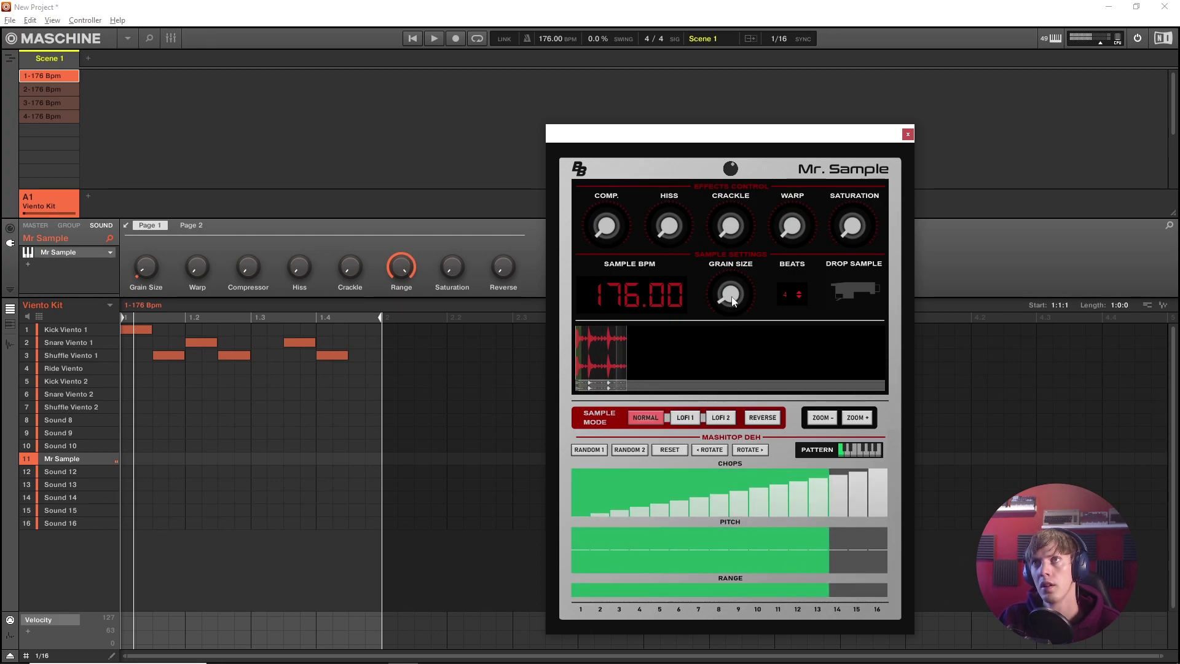
drag(728, 295, 725, 285)
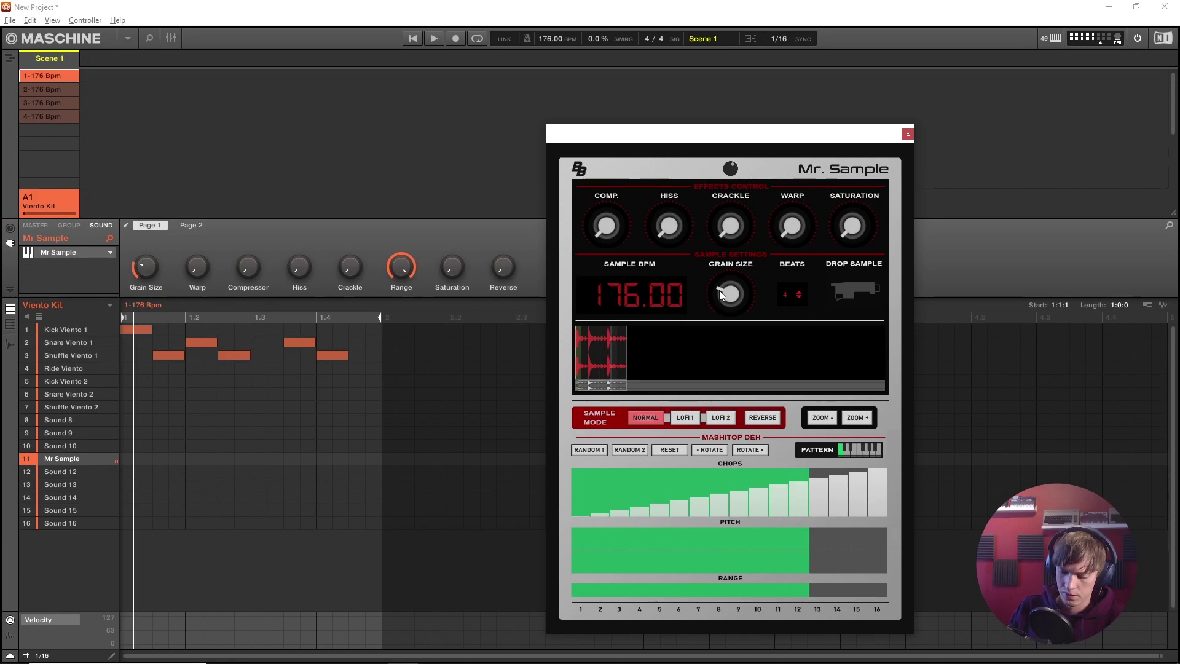
drag(718, 290, 566, 293)
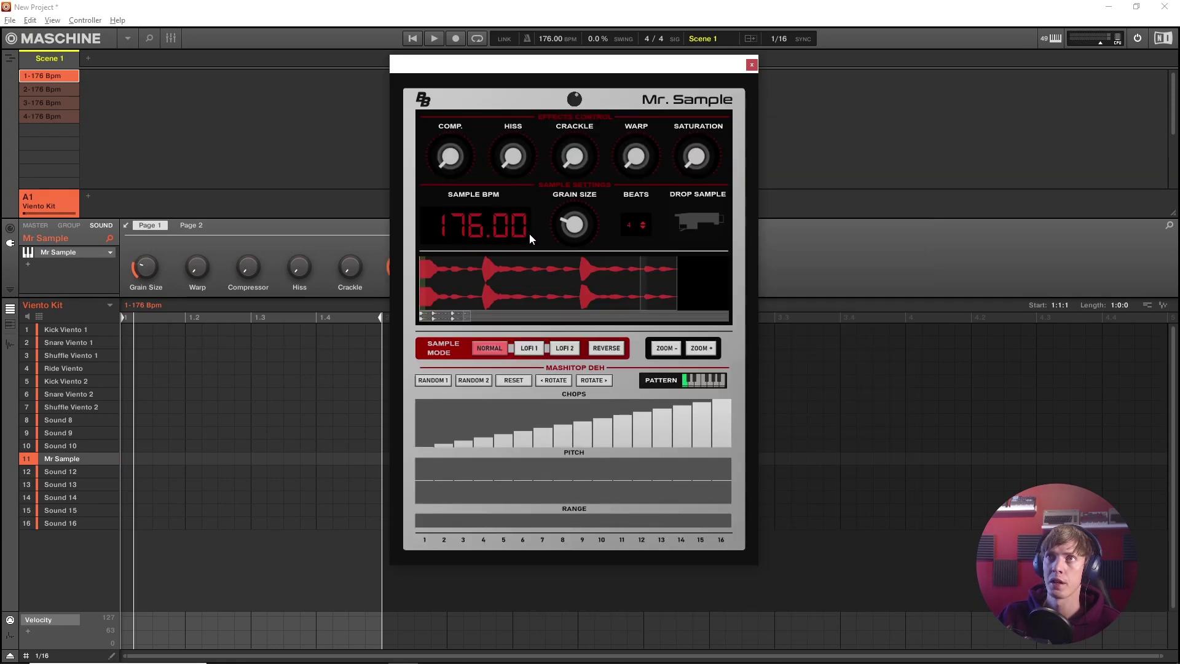
Try the sample at 8 beats and then at 16 beats.
click(640, 226)
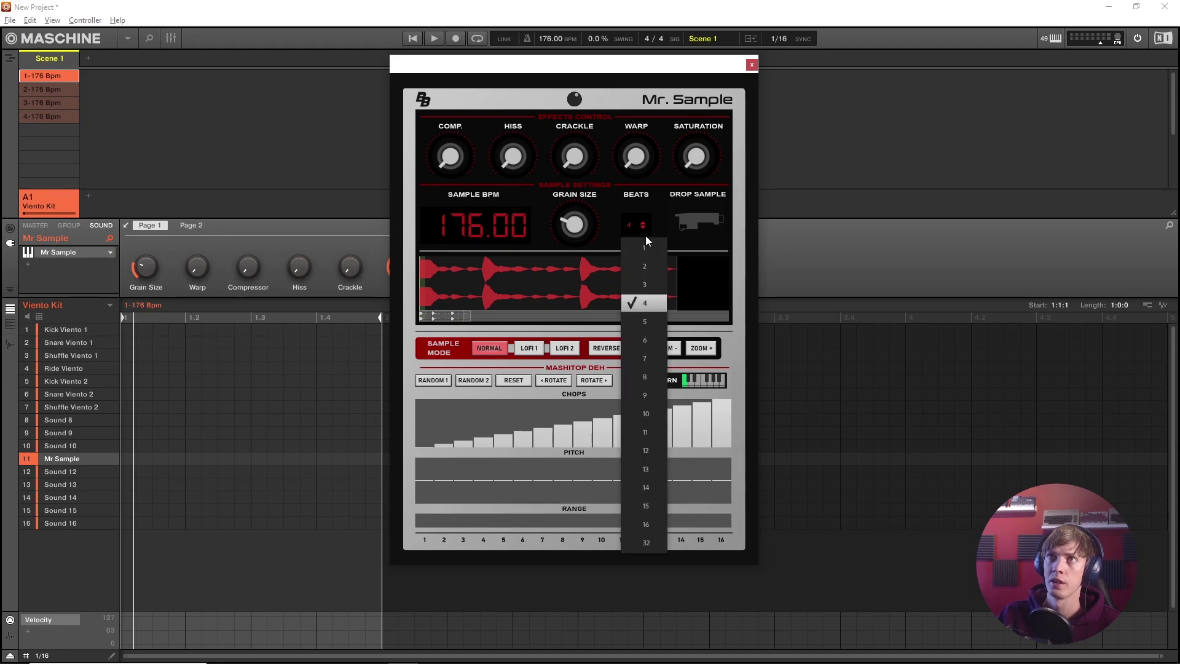
click(637, 375)
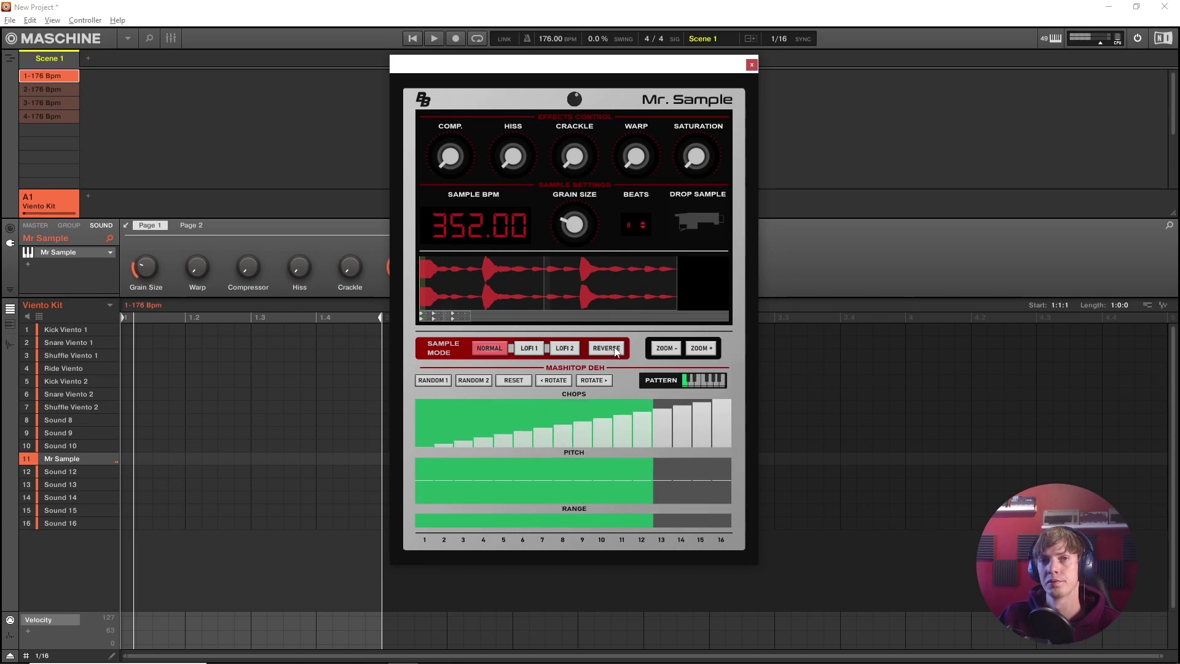
click(636, 226)
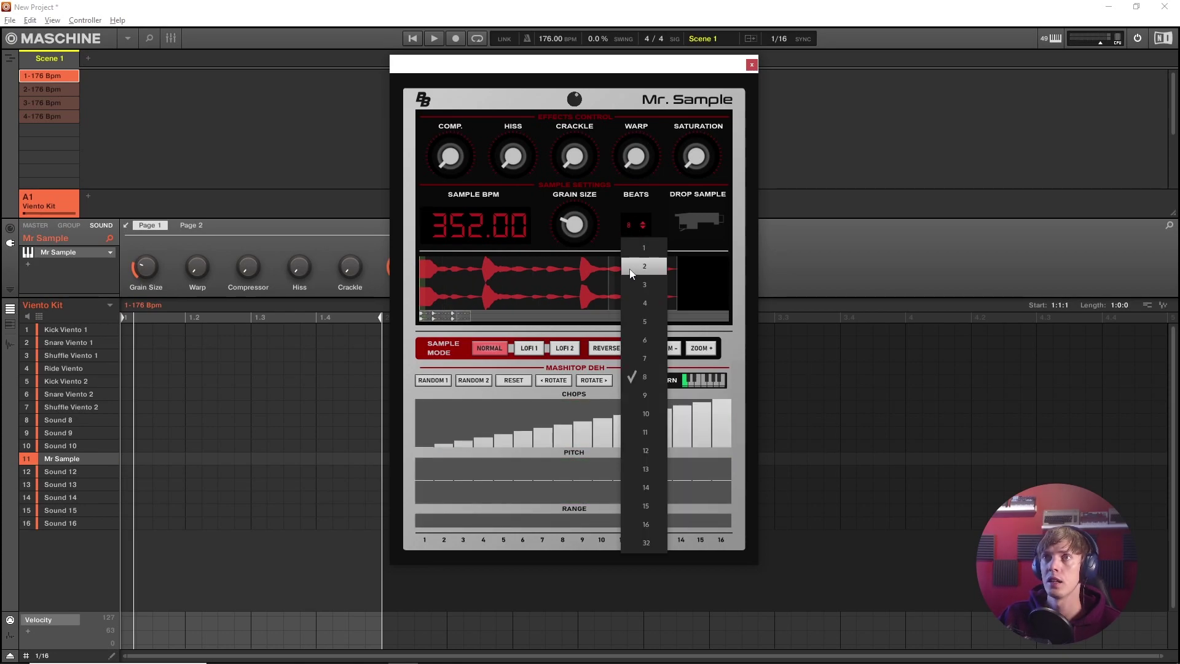
click(645, 524)
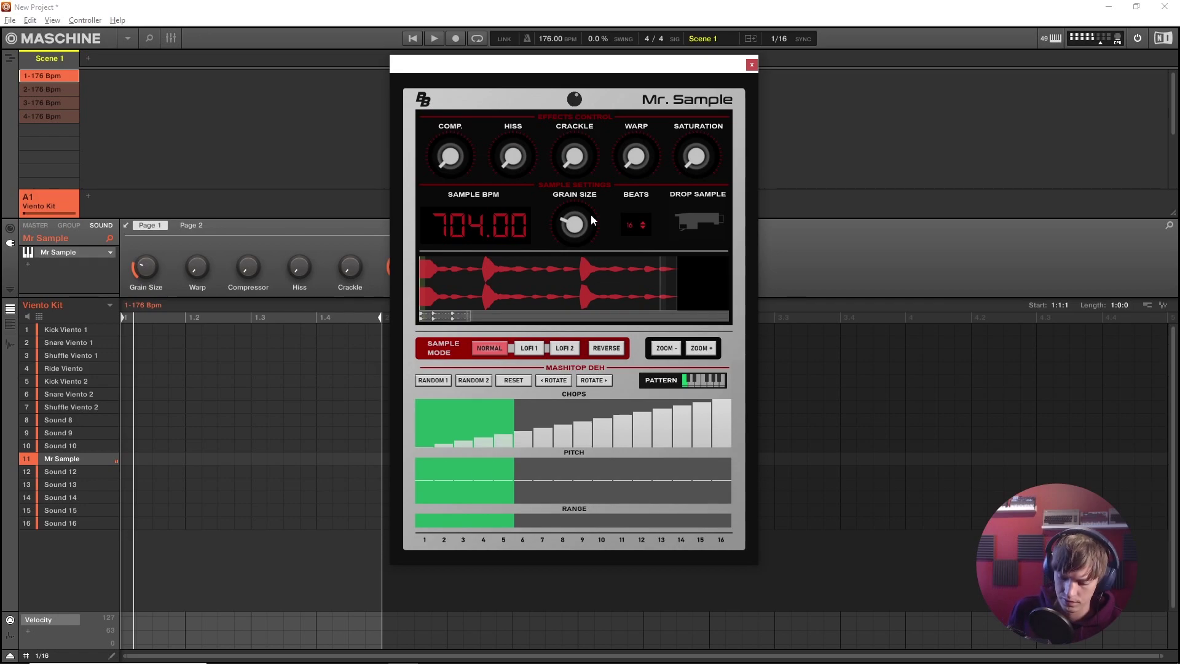
Turn on Reverse and set the beat count to 2, then back to 4 beats (176.00 BPM).
click(613, 349)
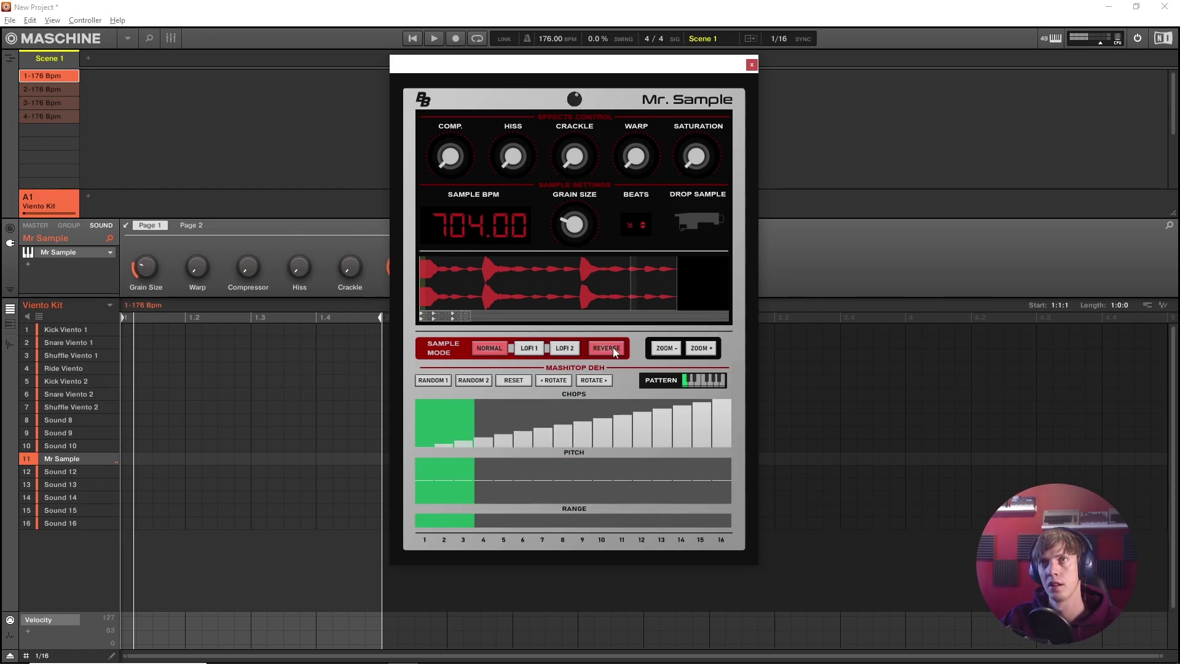
click(632, 271)
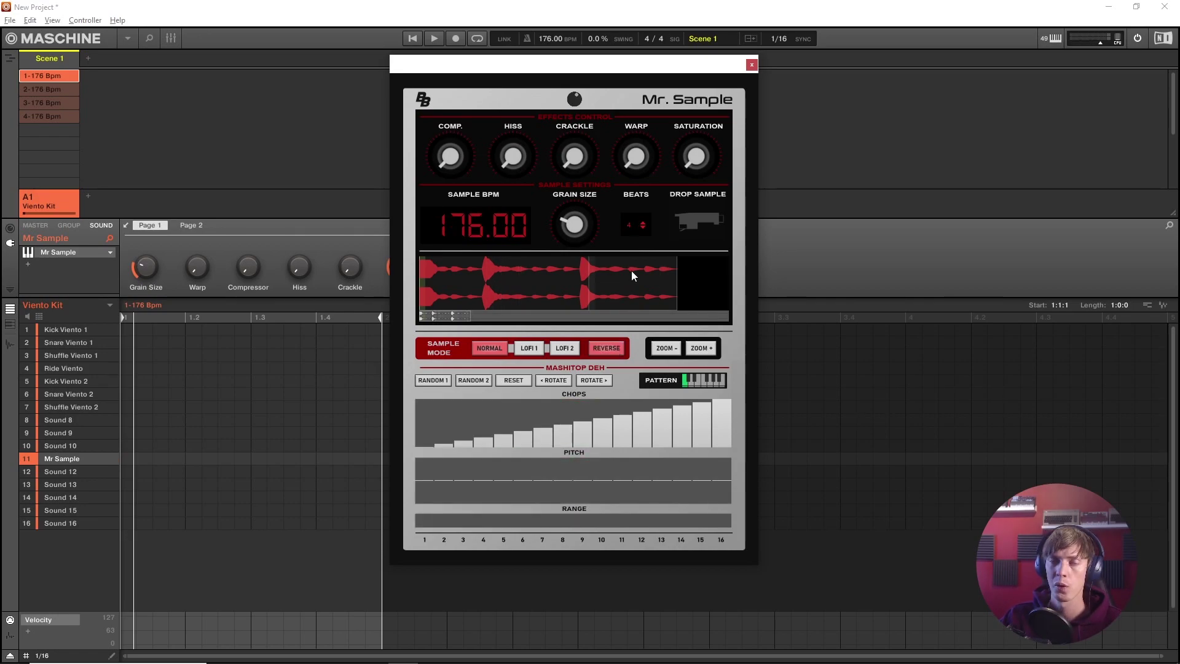
click(636, 226)
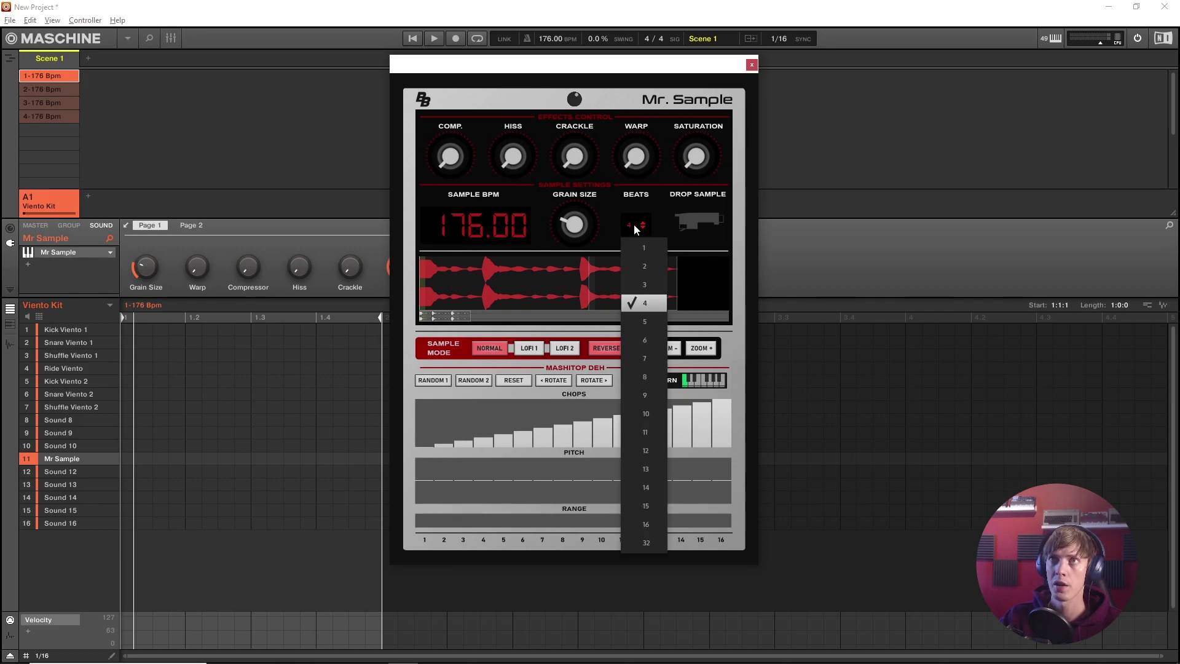
click(644, 266)
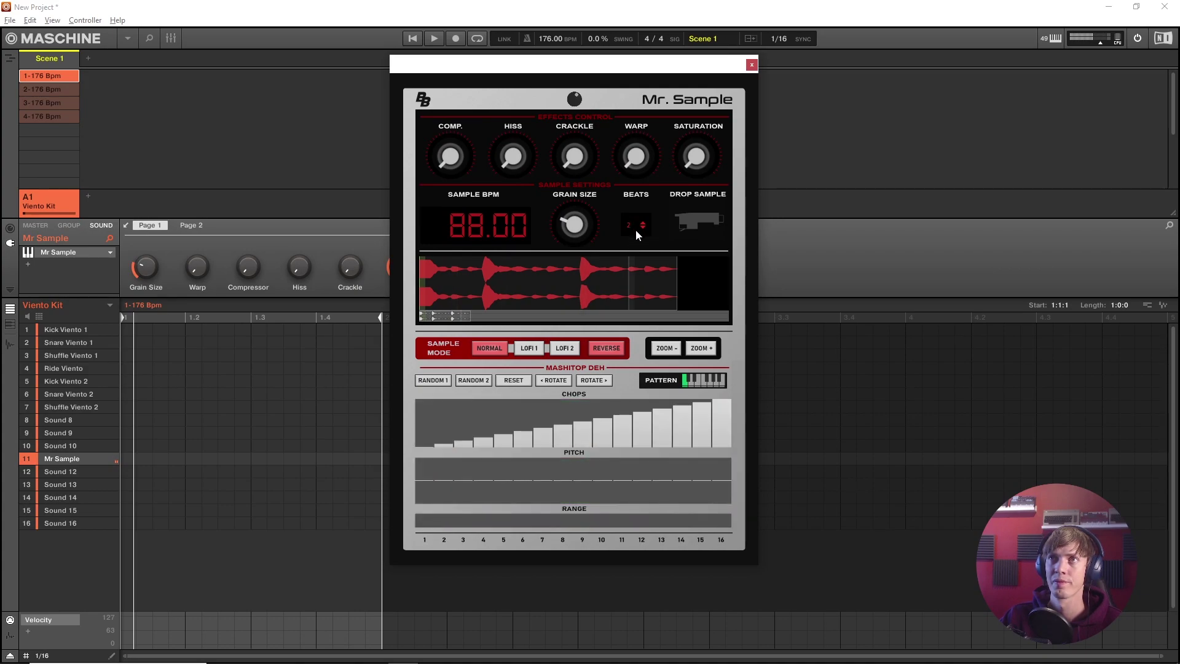
click(636, 226)
click(637, 296)
Adjust the project tempo up to 198 BPM and audition the chopped loop.
drag(545, 64, 540, 76)
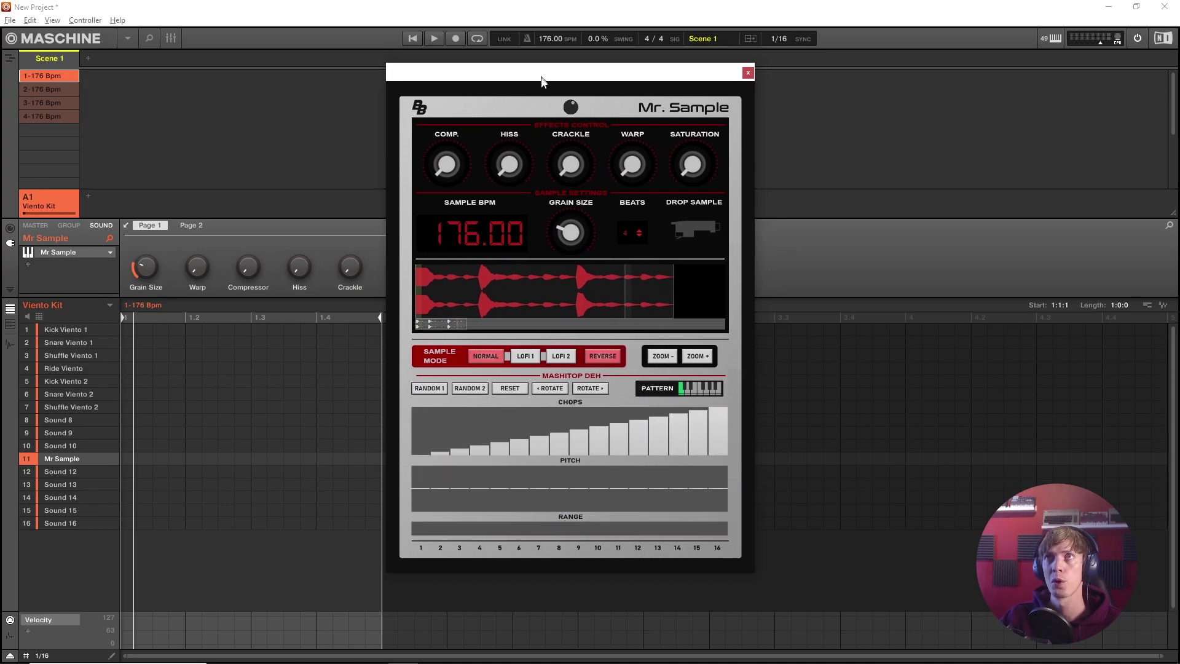
drag(544, 35, 543, 112)
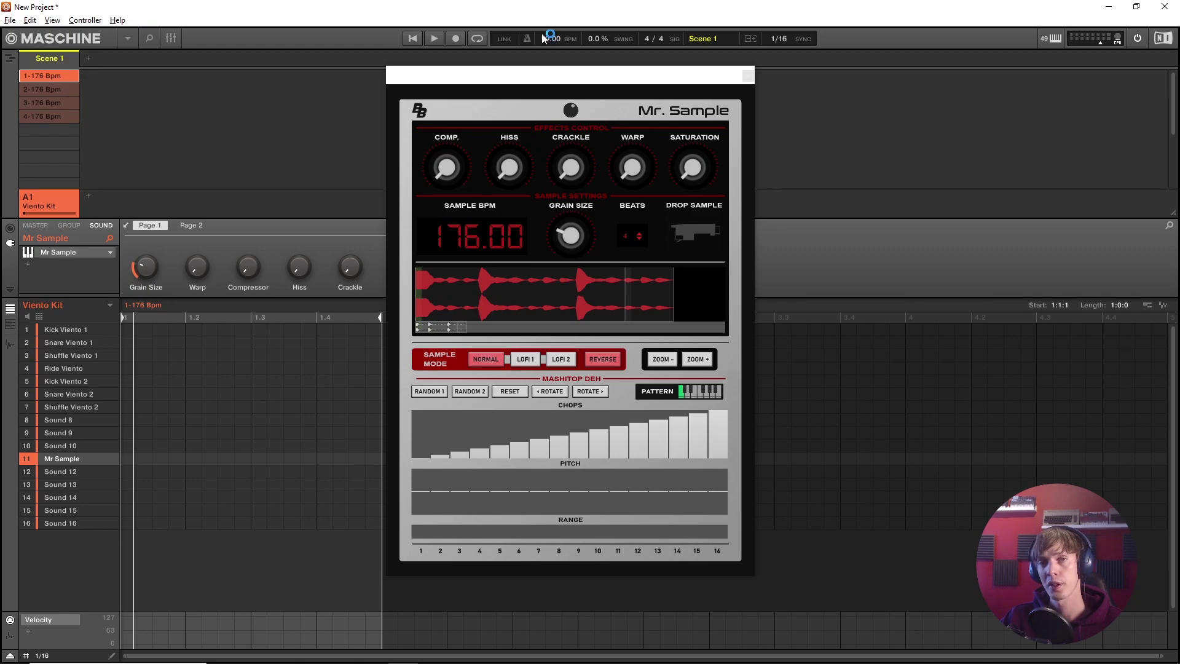
key(space)
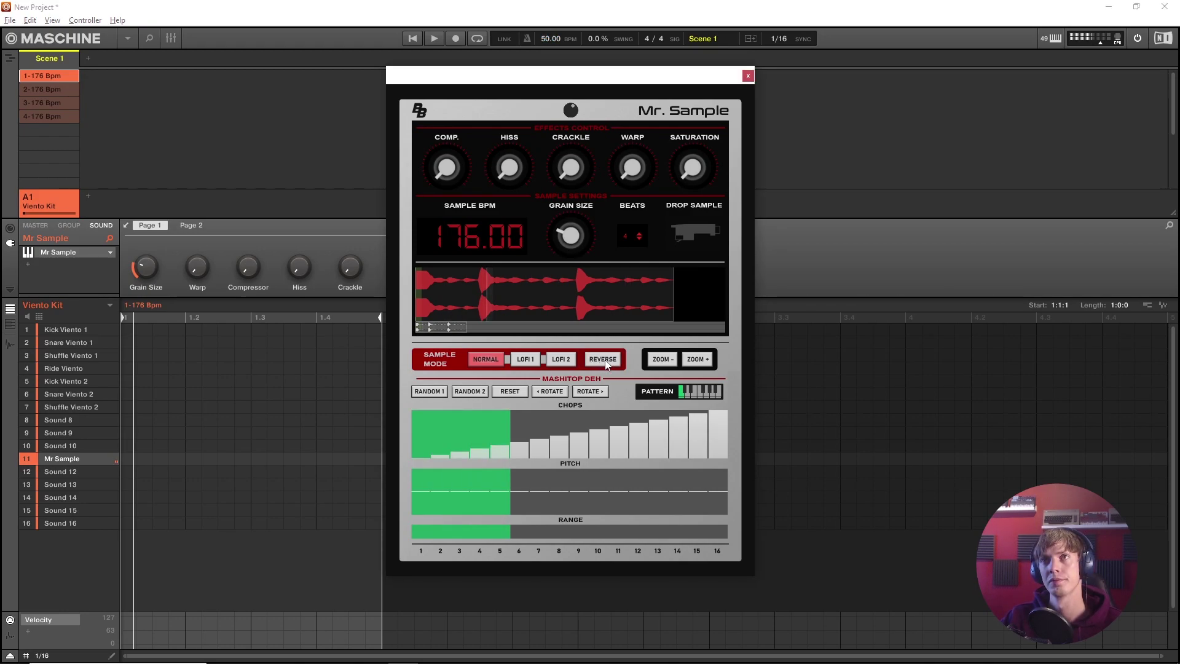
key(space)
drag(543, 38, 543, 18)
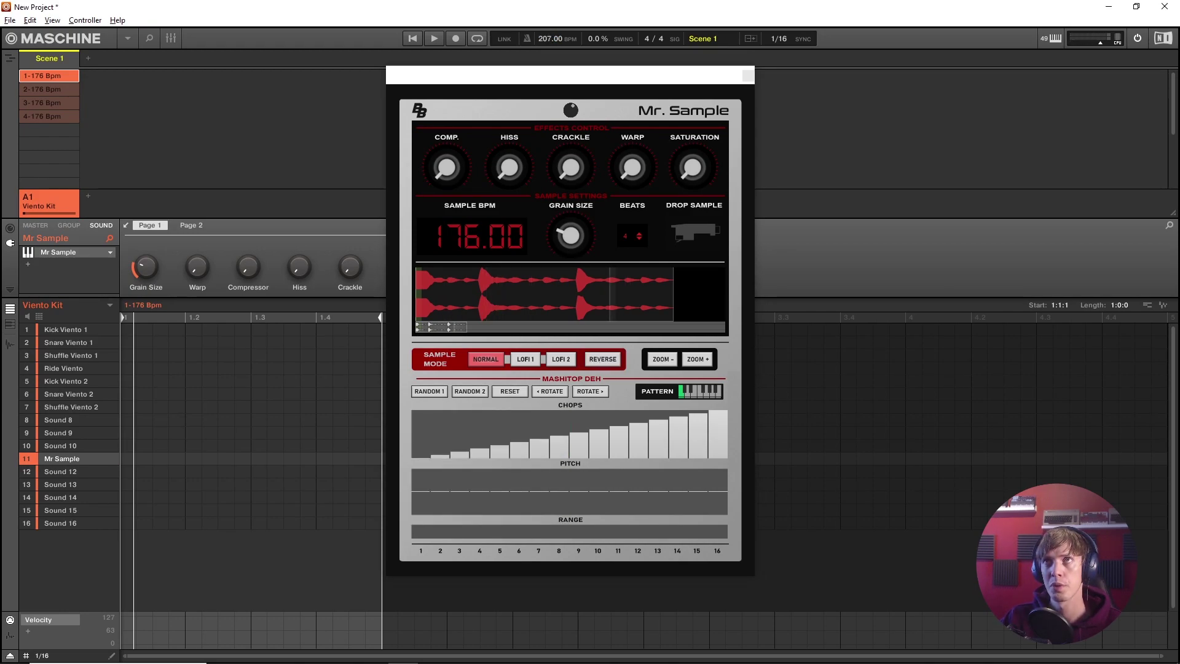
key(space)
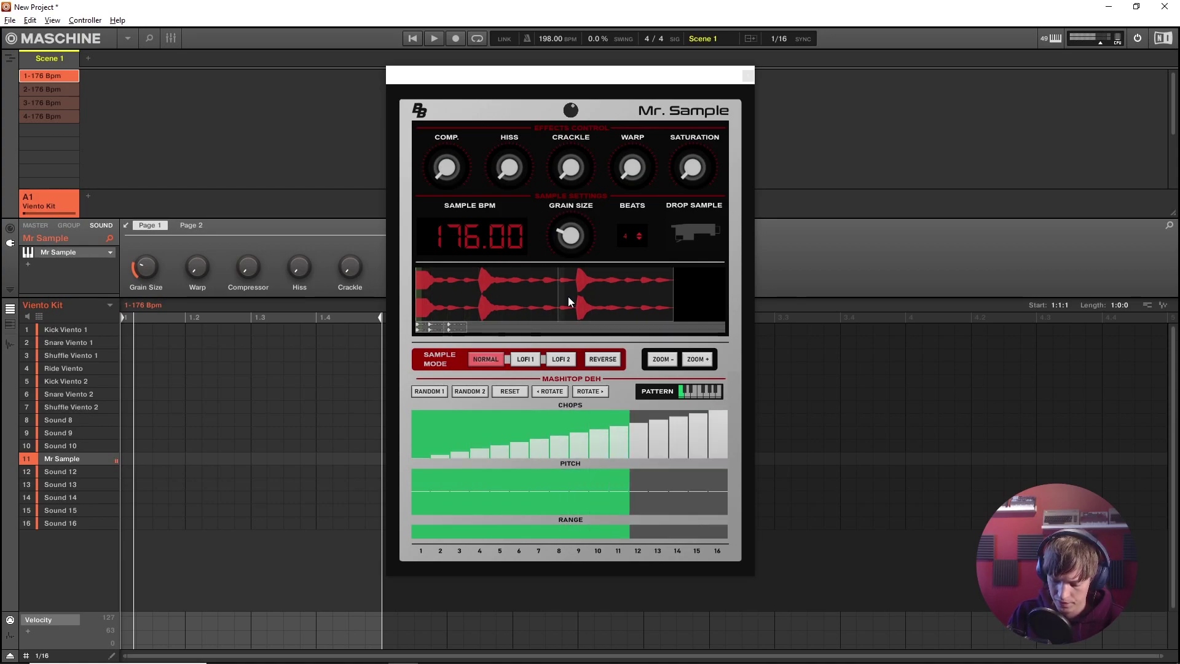
Randomise the chop order with RANDOM 1 and RANDOM 2.
click(430, 392)
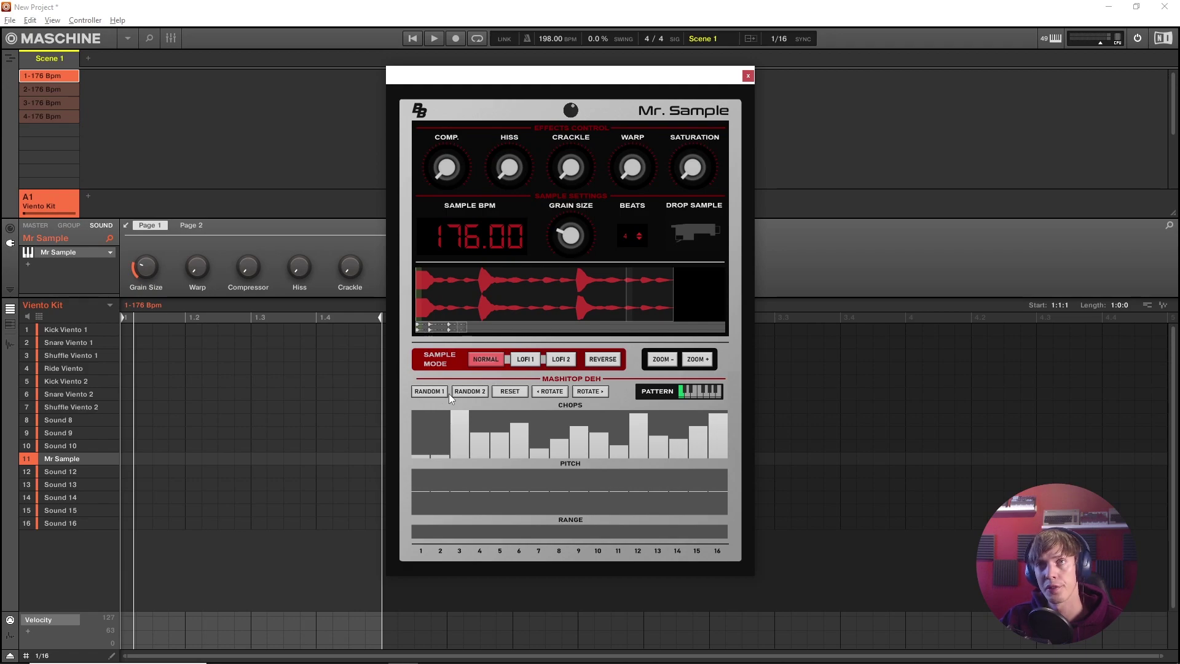
click(463, 393)
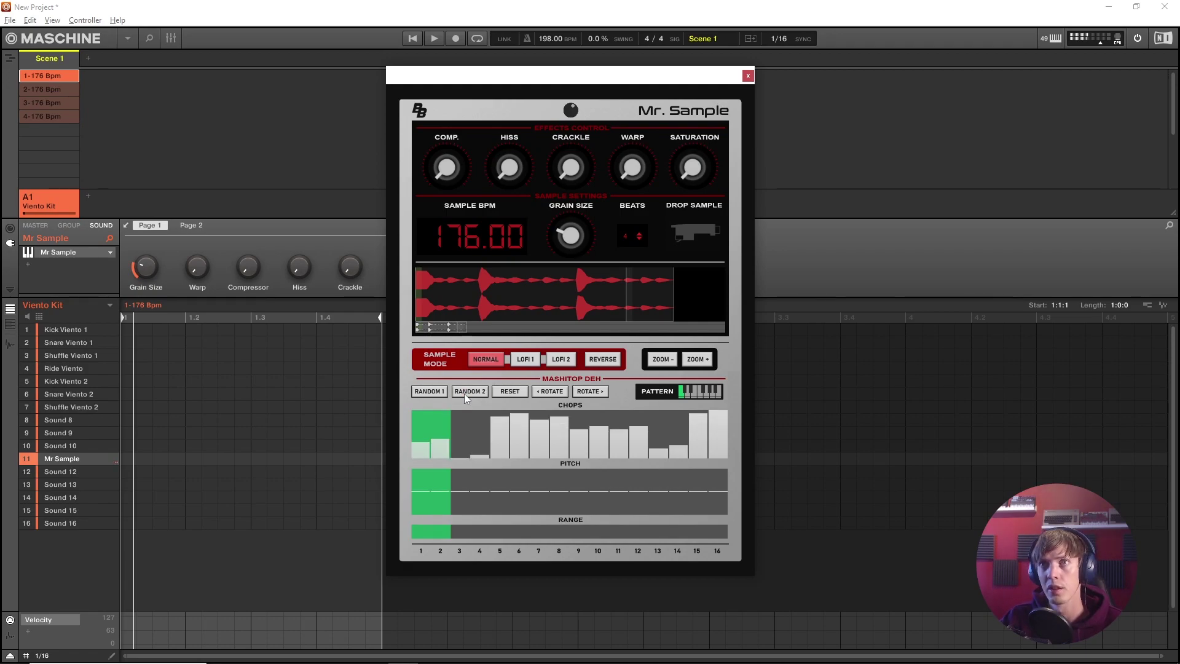
click(463, 393)
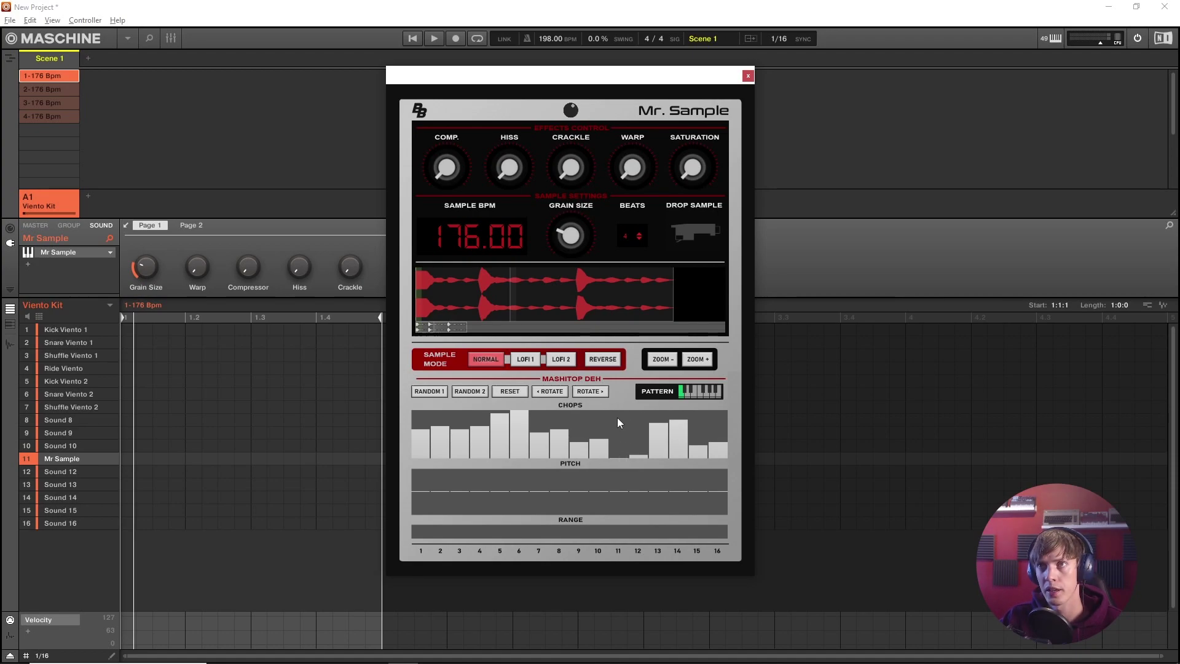
Shift the chop pattern three steps to the right.
click(596, 396)
click(596, 396)
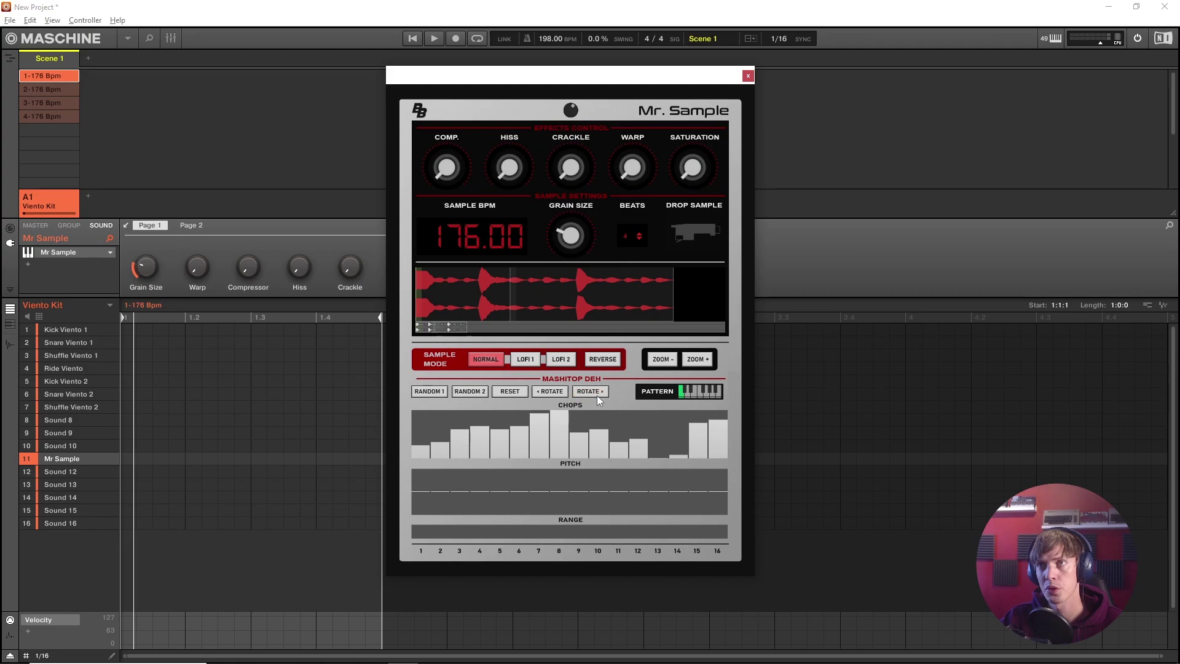
click(596, 395)
click(596, 395)
click(596, 396)
click(596, 396)
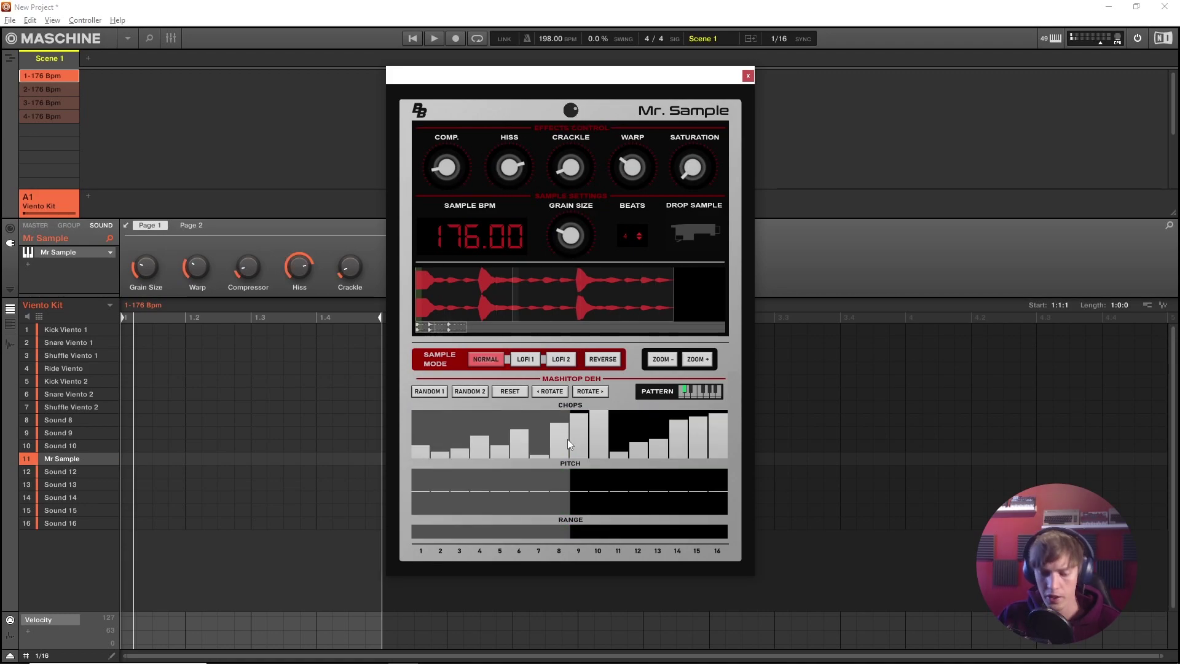
Lower the chops on steps 12–16 and raise the pitch on step 12.
click(641, 448)
mouse_move(653, 448)
mouse_down()
mouse_move(703, 446)
mouse_move(685, 446)
mouse_up()
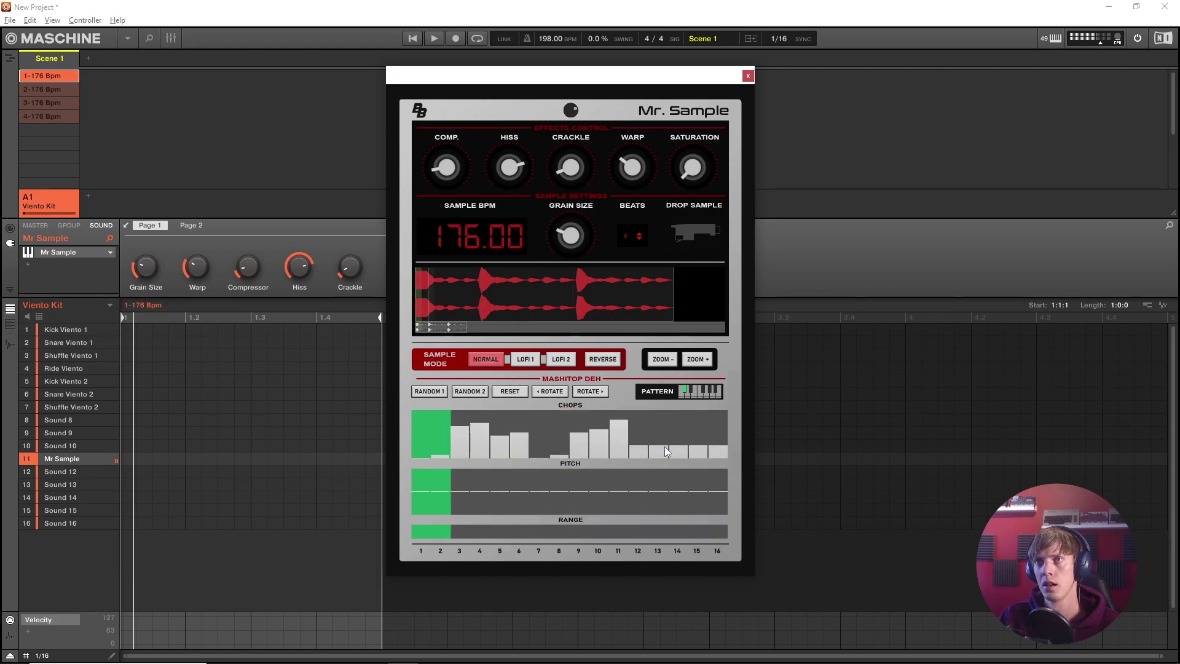
click(639, 491)
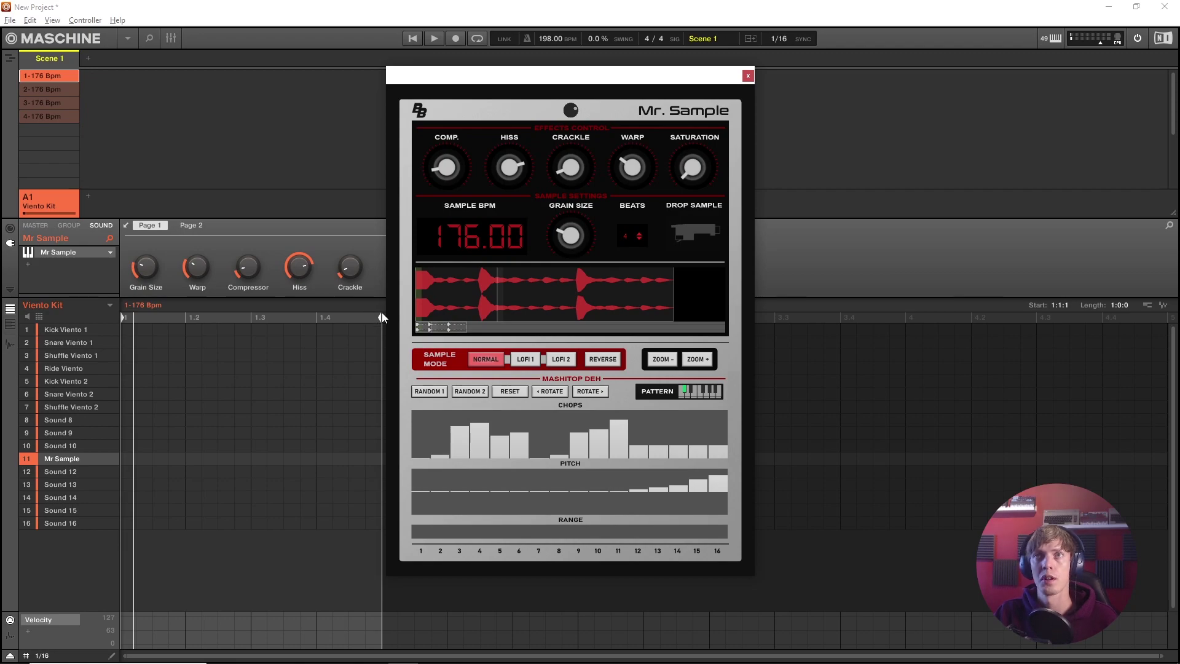
In piano-roll view, raise the long Mr. Sample note about six semitones, auditioning before and after.
click(10, 324)
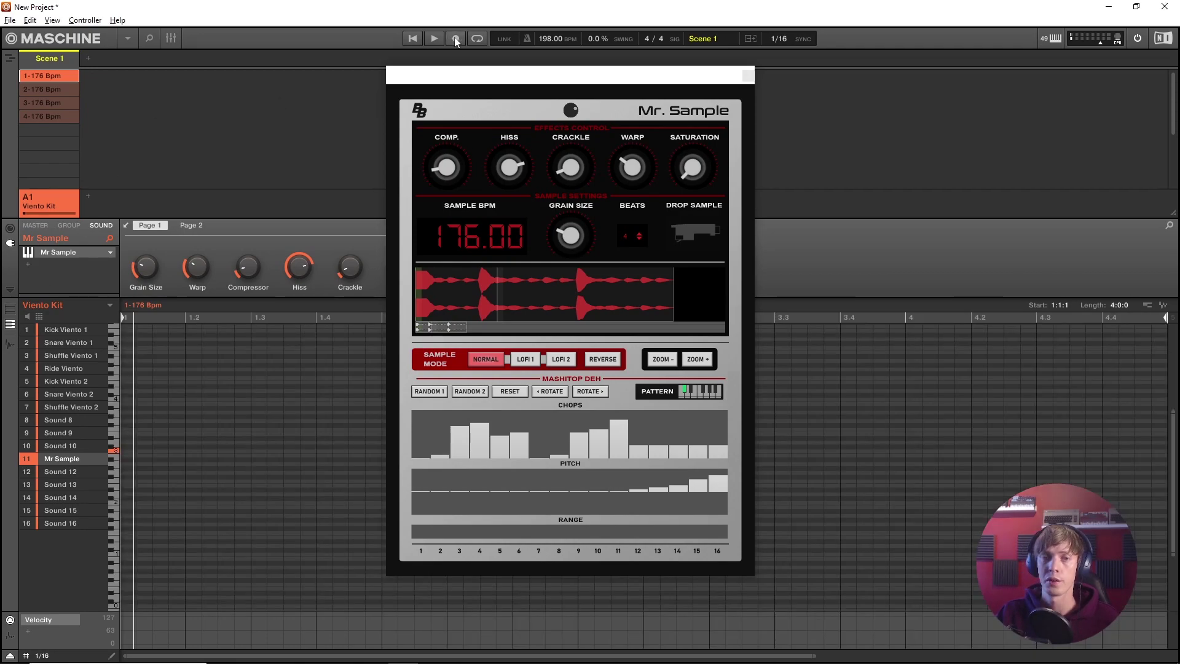
key(space)
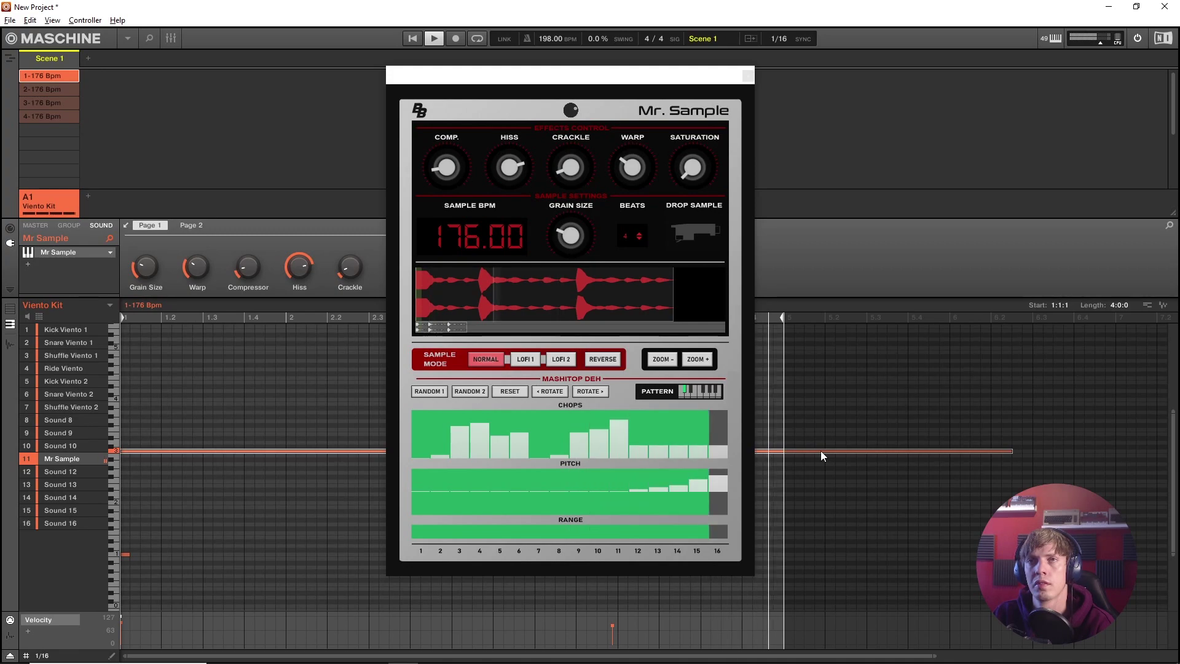
key(space)
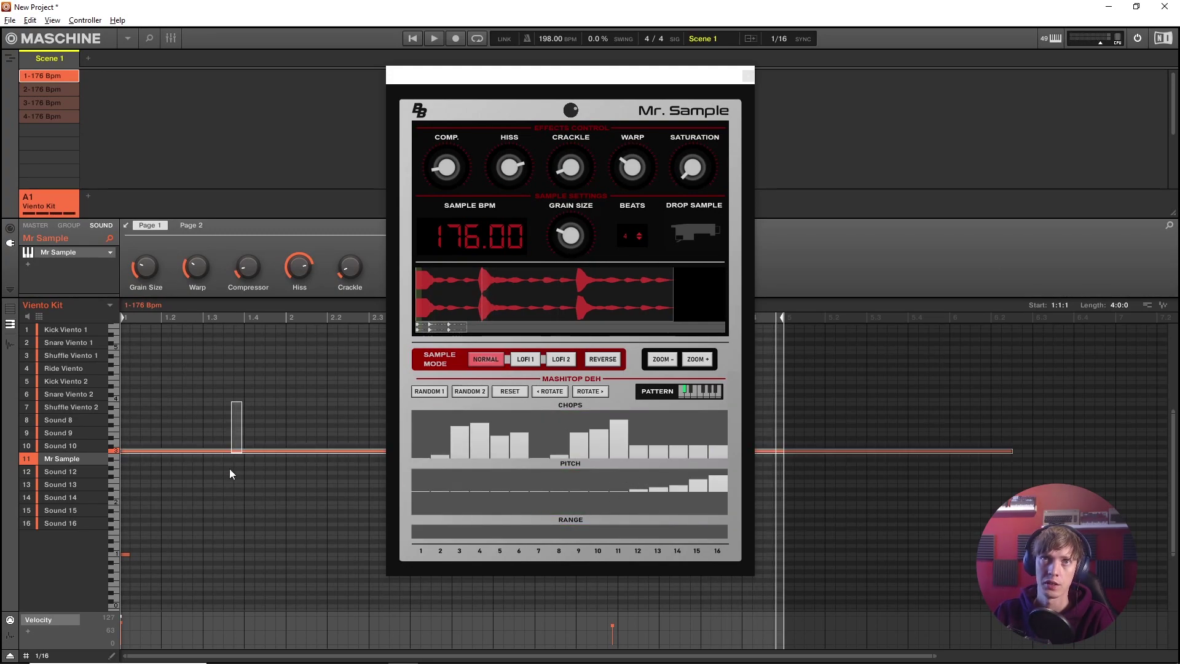
key(Up)
key(Up)
key(Up)
key(Up)
key(Up)
key(Up)
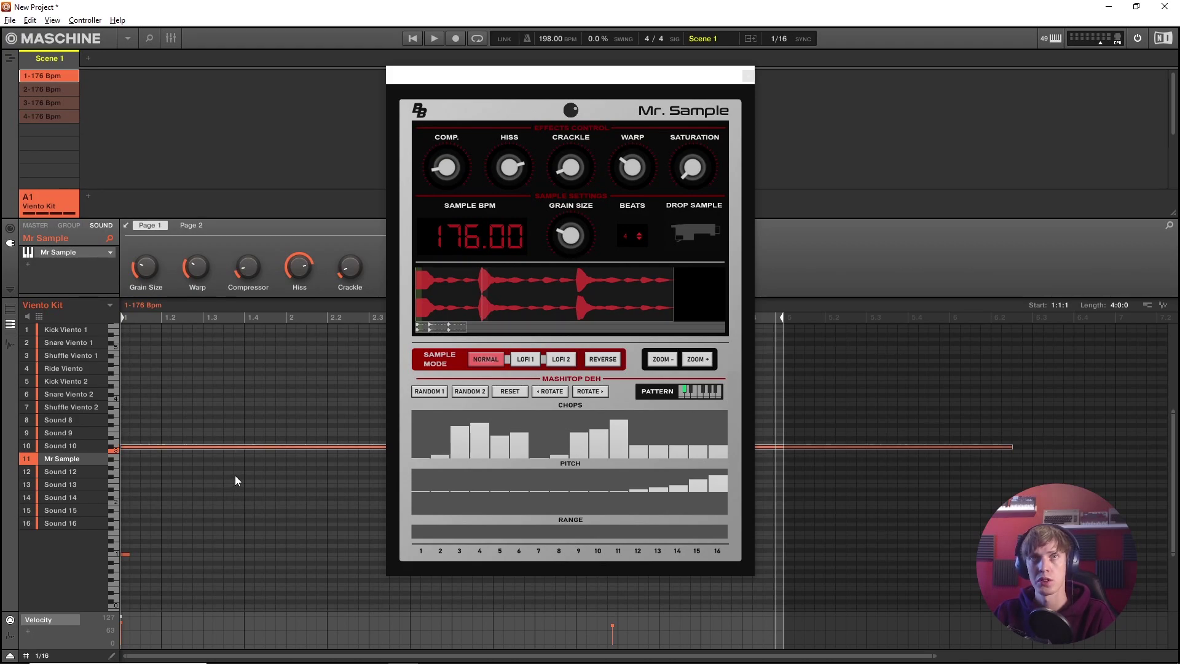
click(434, 38)
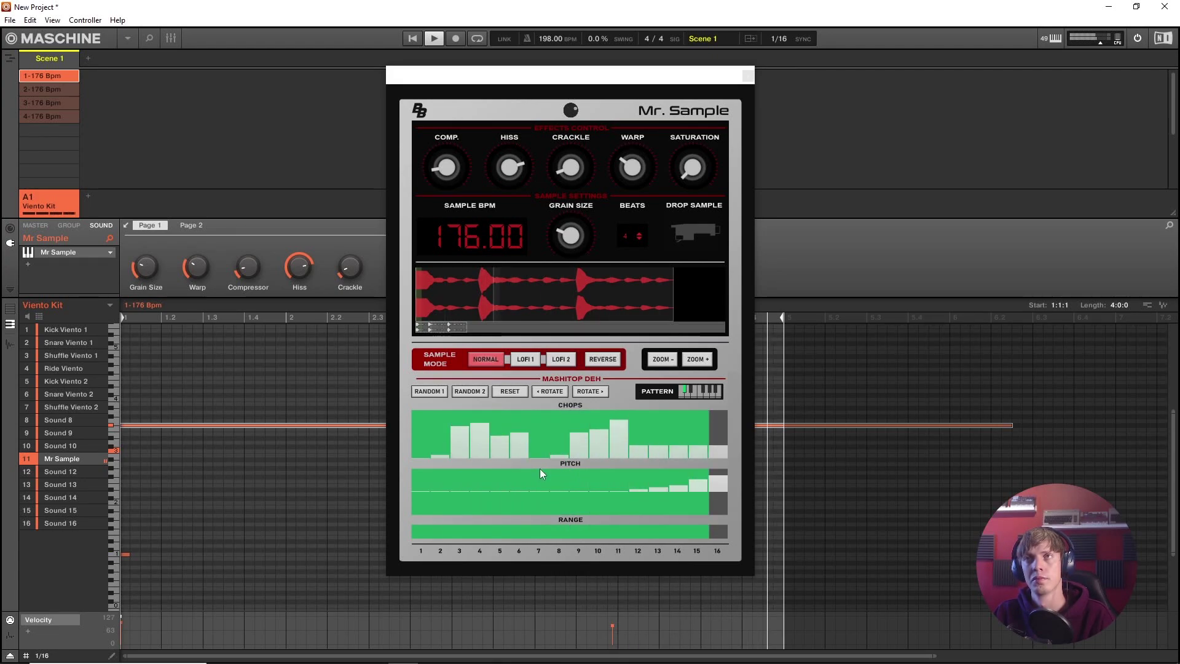
key(space)
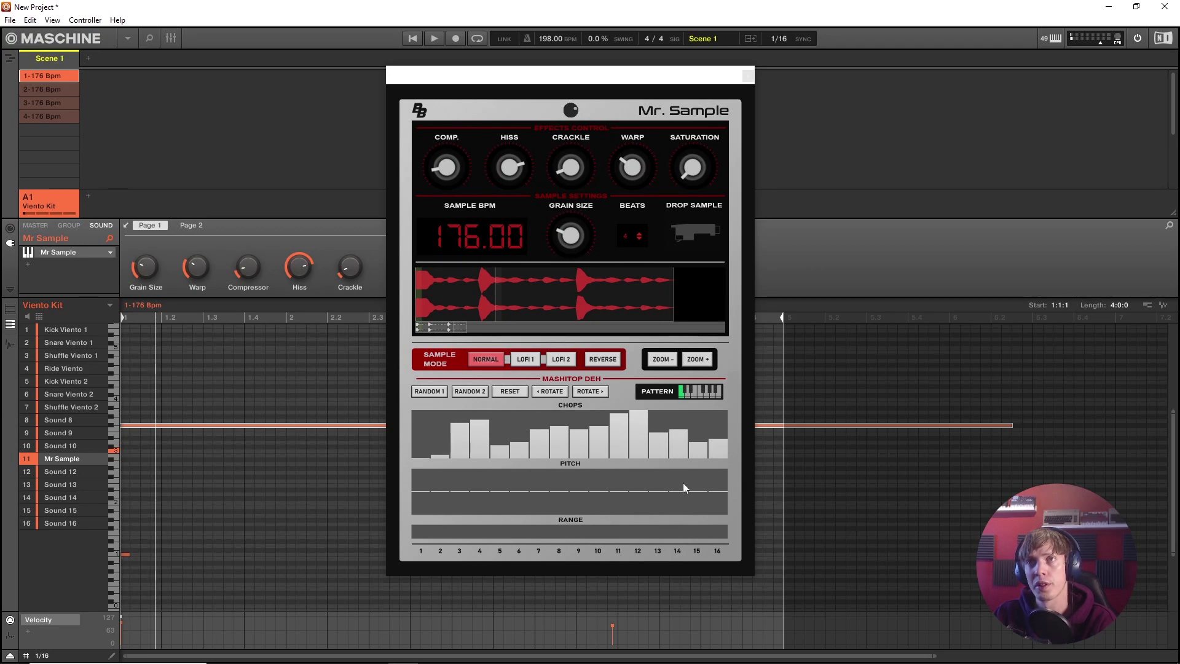
drag(722, 533, 567, 540)
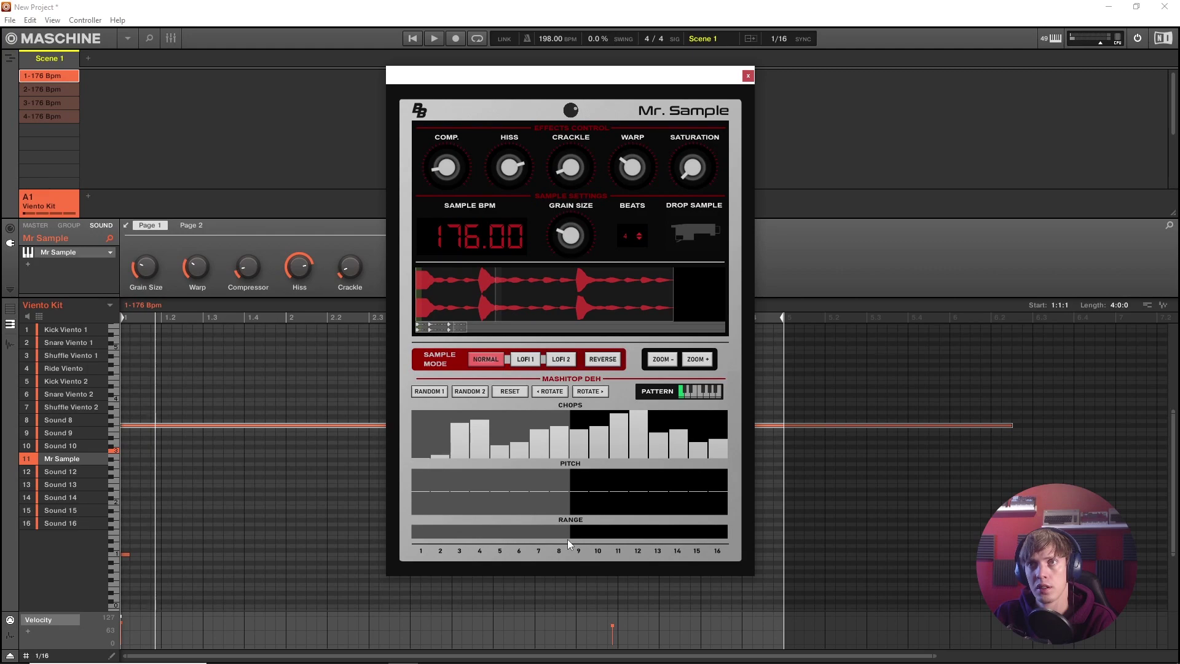
click(559, 387)
click(581, 390)
click(588, 393)
click(553, 391)
click(554, 393)
click(590, 393)
click(560, 393)
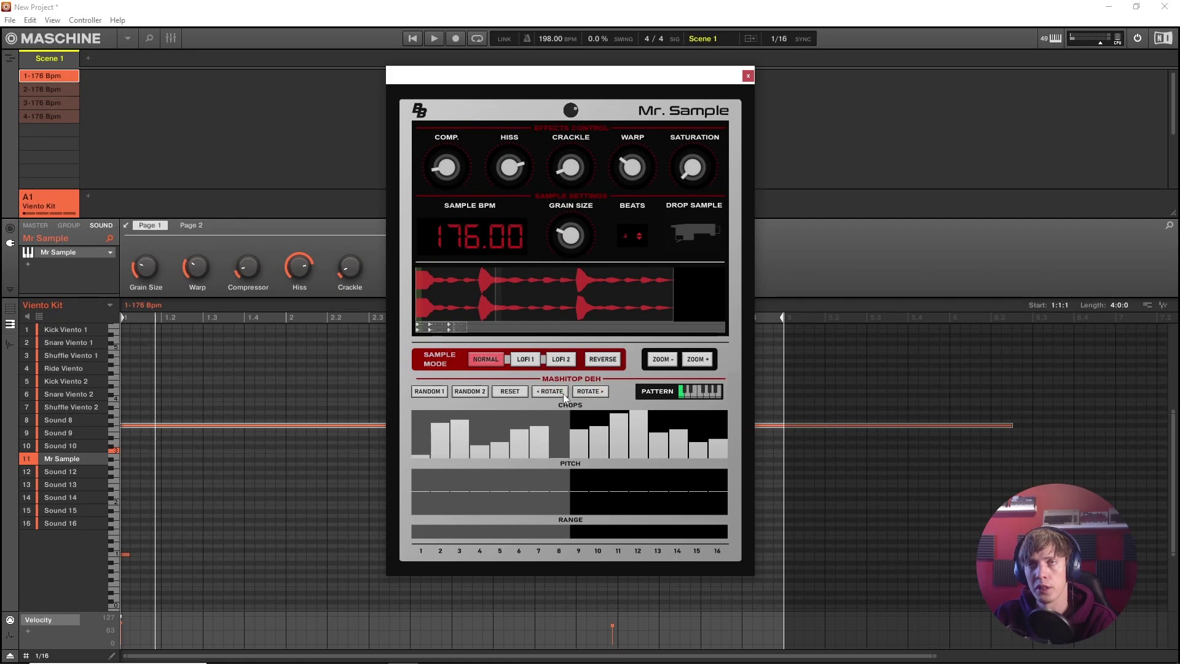
click(551, 393)
click(601, 394)
click(603, 394)
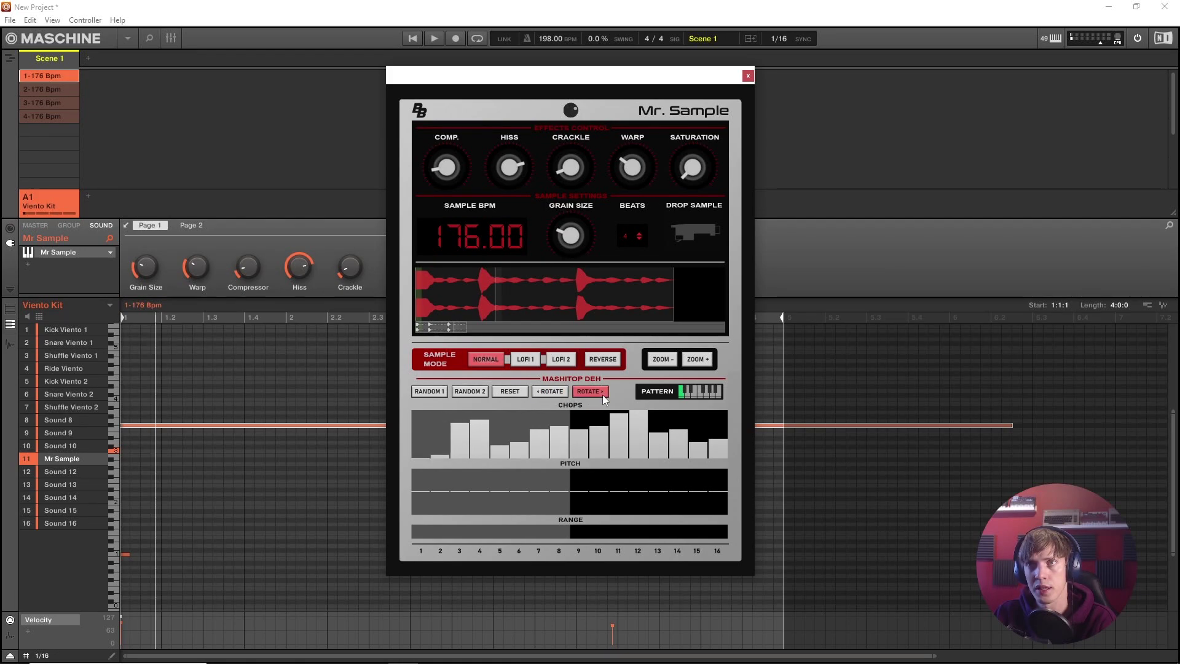
click(564, 395)
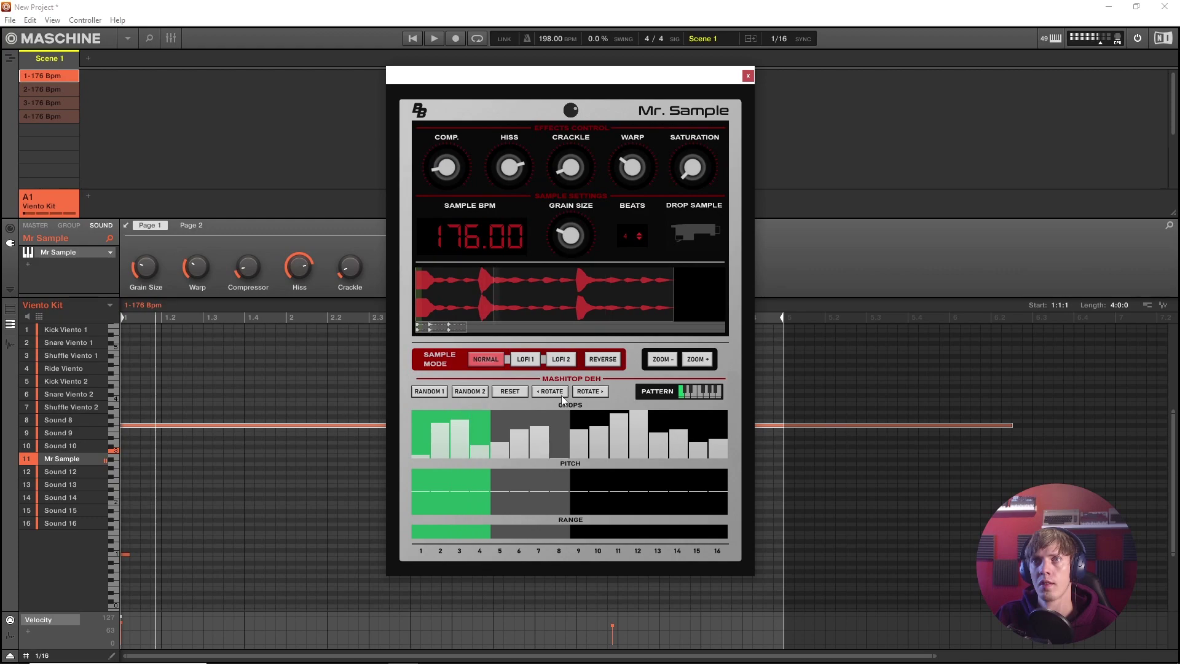
click(561, 395)
click(559, 394)
click(559, 395)
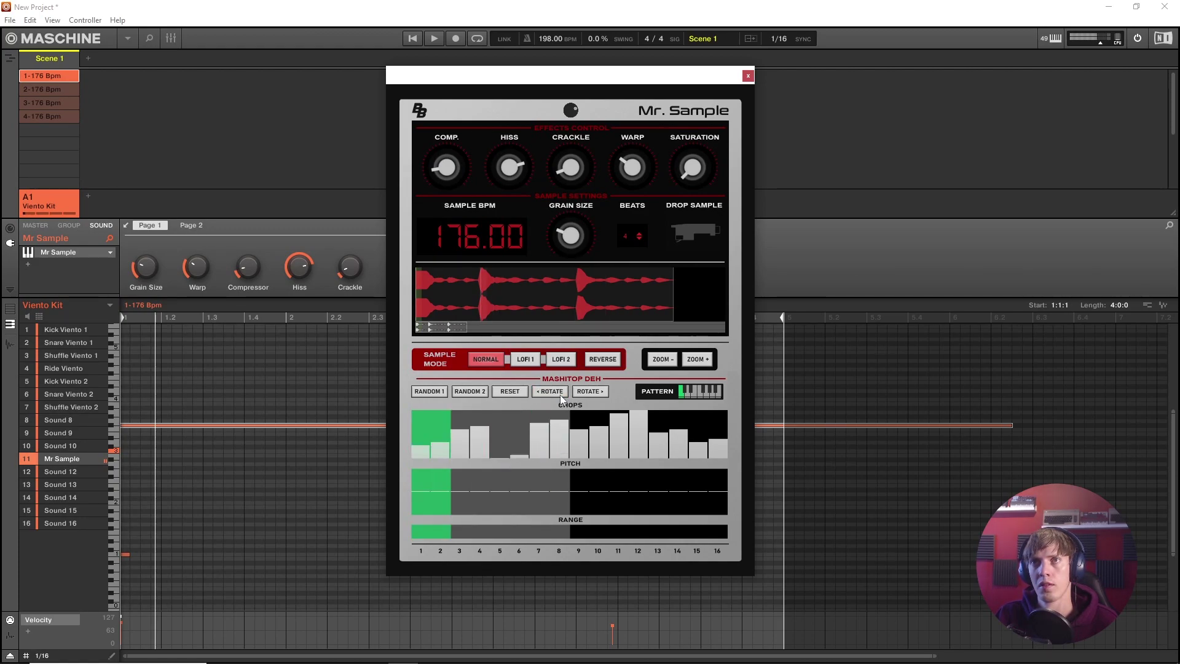
click(559, 394)
click(560, 395)
click(559, 394)
click(559, 394)
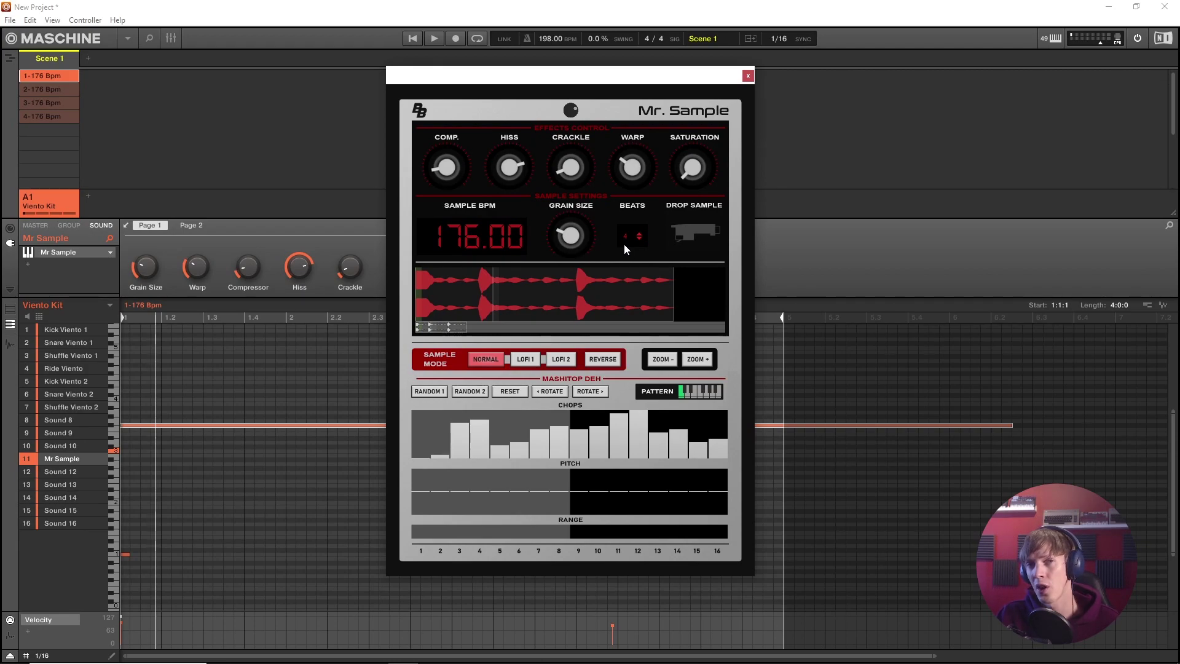
Load the Full[85] A#m Fresh Cut.wav loop into Mr. Sample's drop-sample area.
key(alt+Tab)
drag(940, 253, 693, 232)
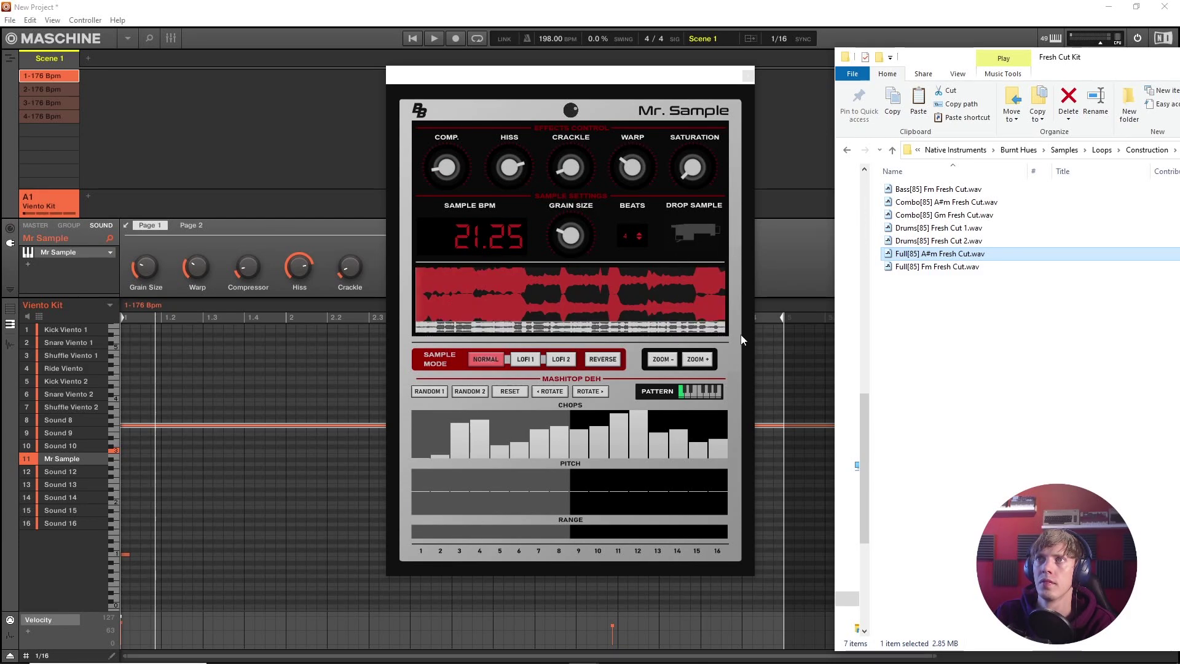
click(699, 359)
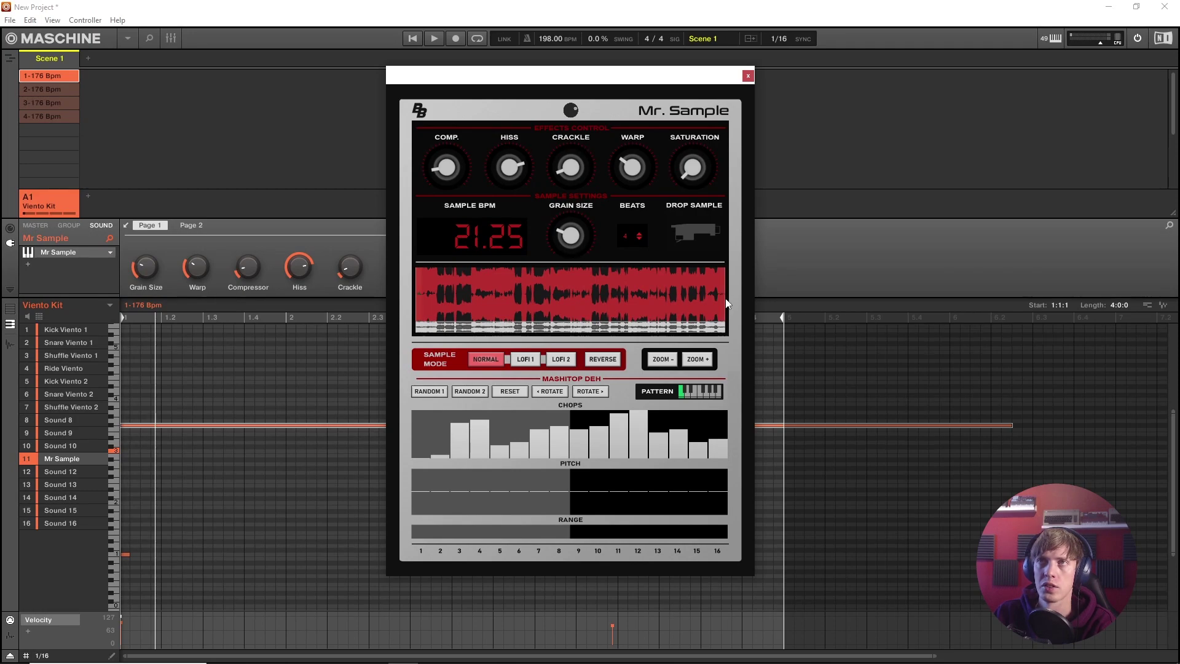
Set the loop's BEATS to 8, then 16, so it reads 85.00 BPM.
click(639, 239)
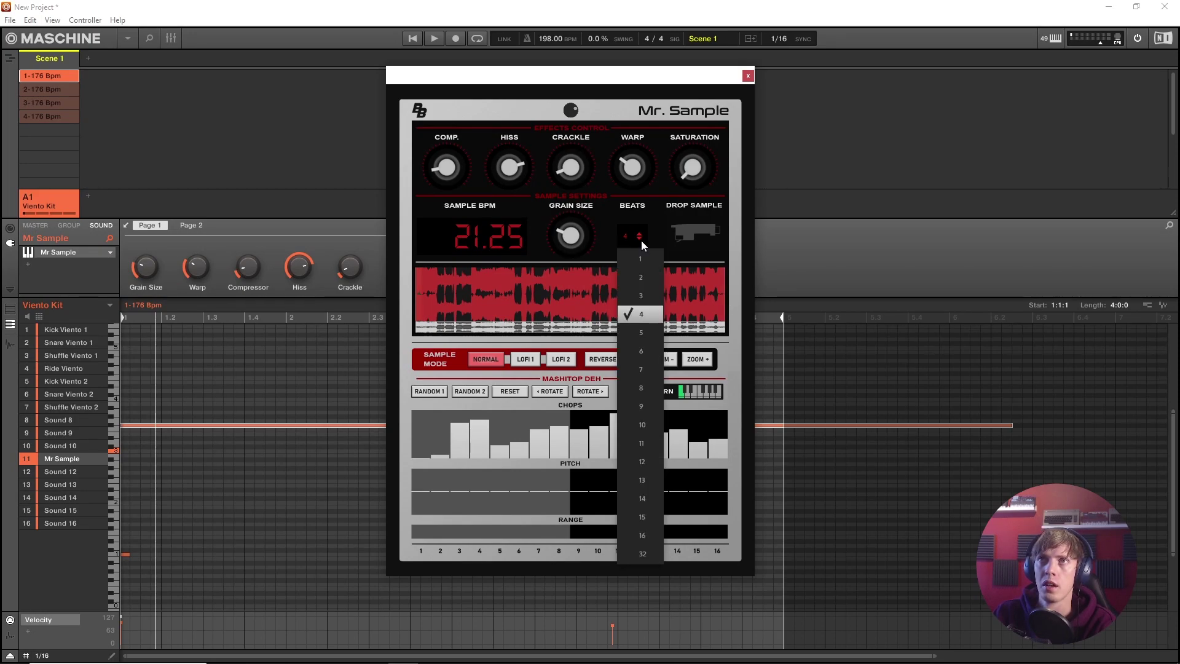
click(641, 389)
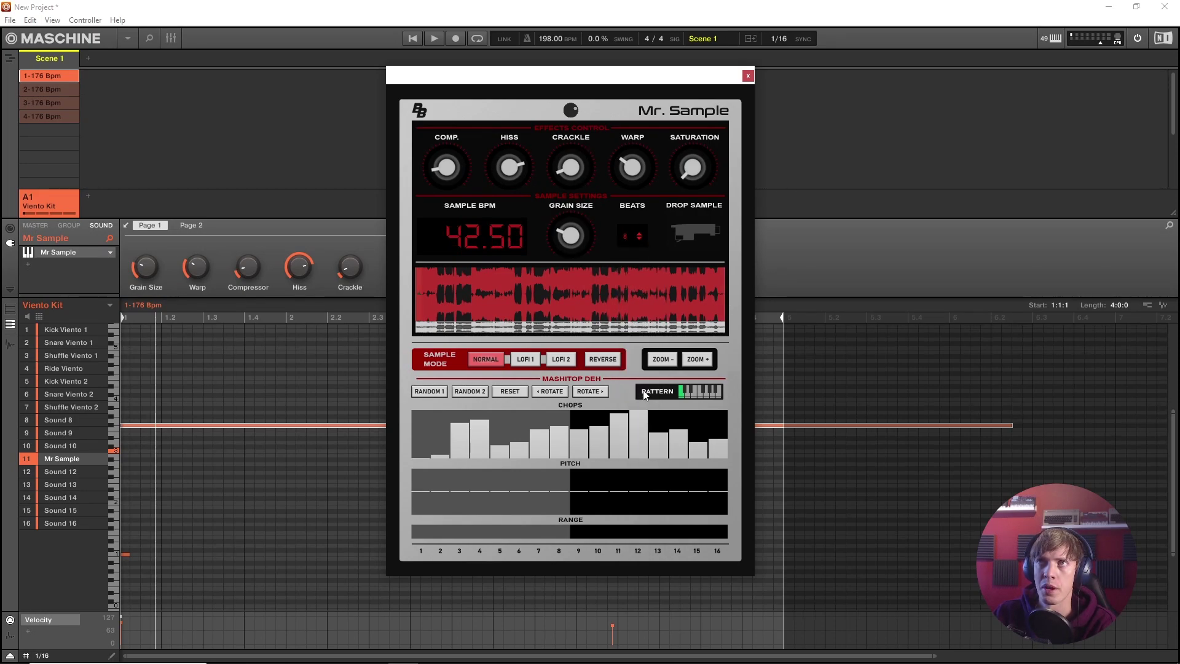
click(623, 240)
click(642, 535)
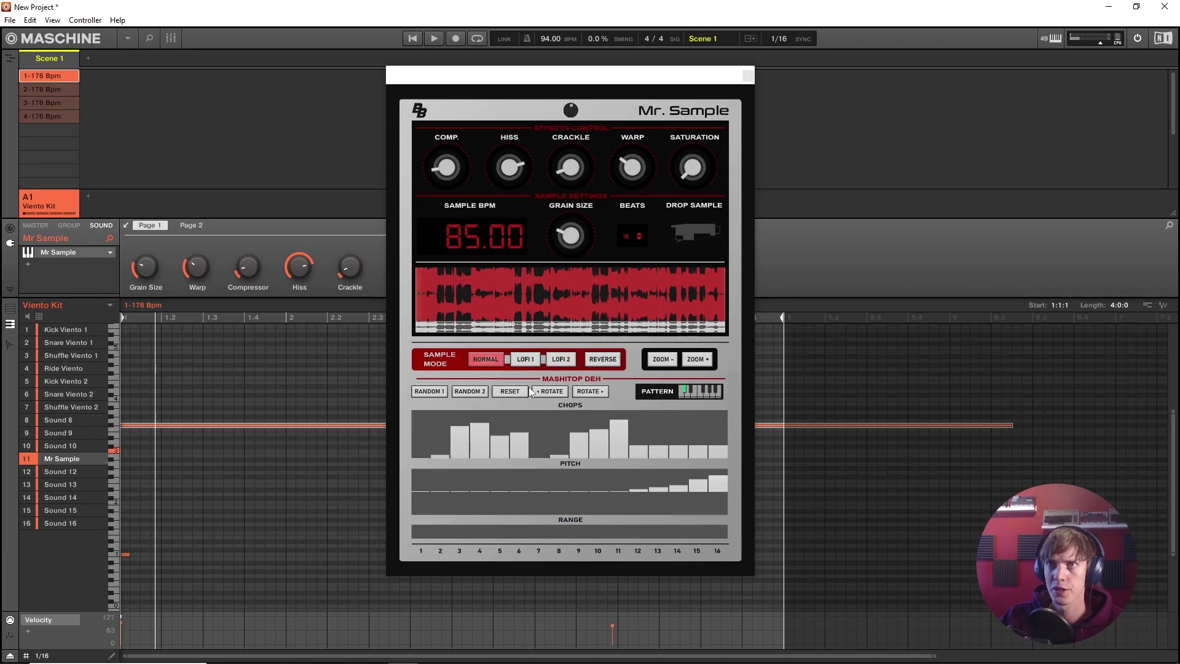
Reset the Fresh Cut loop's chops to a straight ramp, then re-randomize them.
click(508, 392)
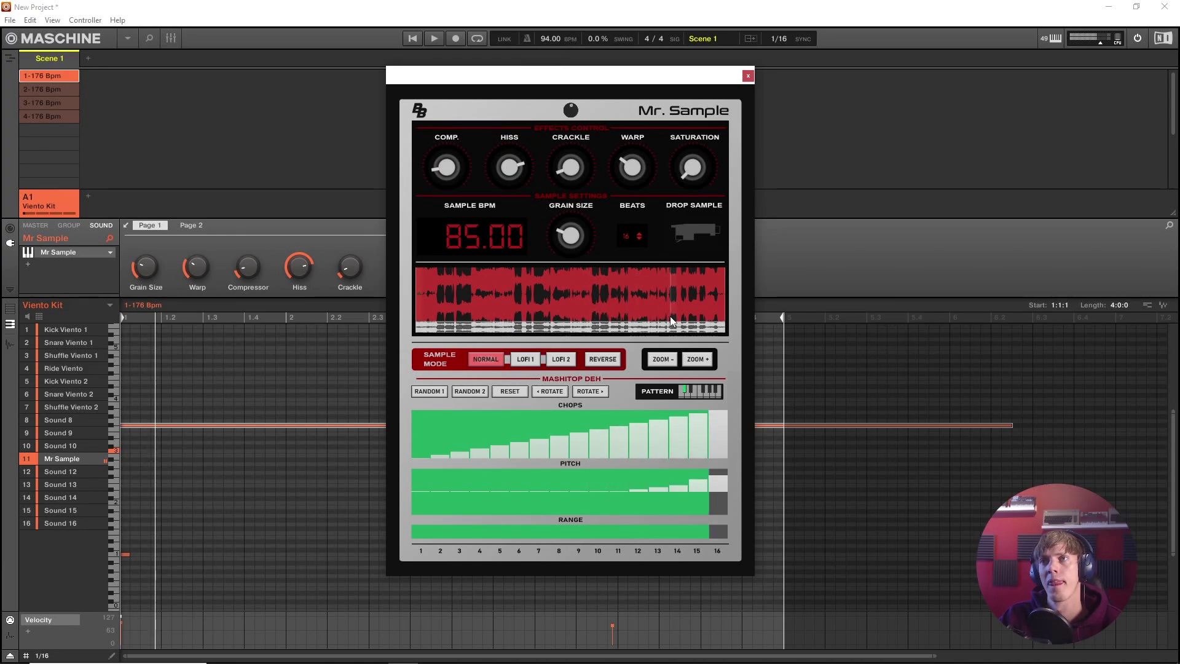
click(510, 391)
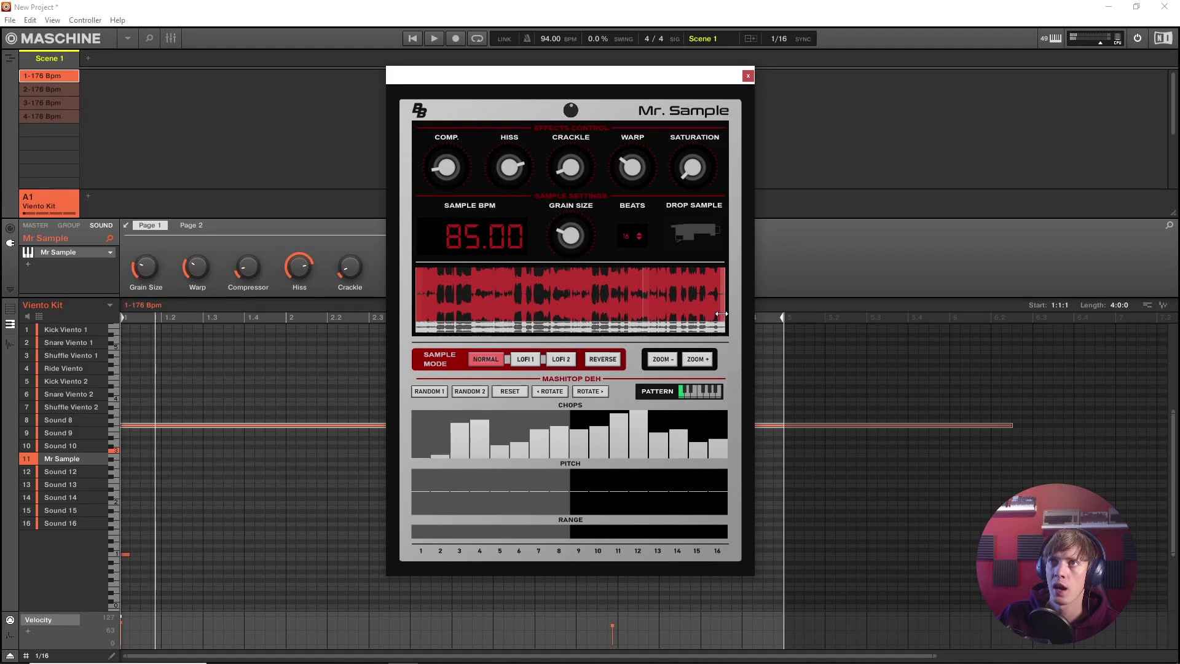
Trim the waveform's right edge, set BEATS to 4 then 8, reset, and randomize chops in LOFI 1.
drag(723, 308, 492, 308)
click(644, 236)
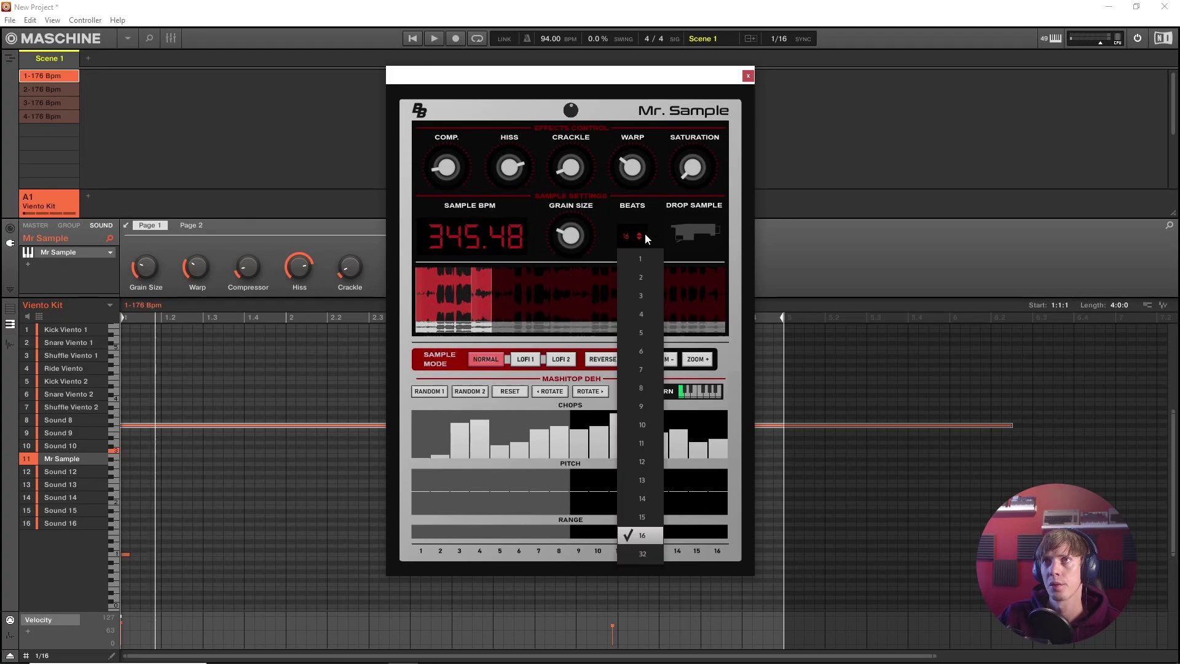
click(634, 312)
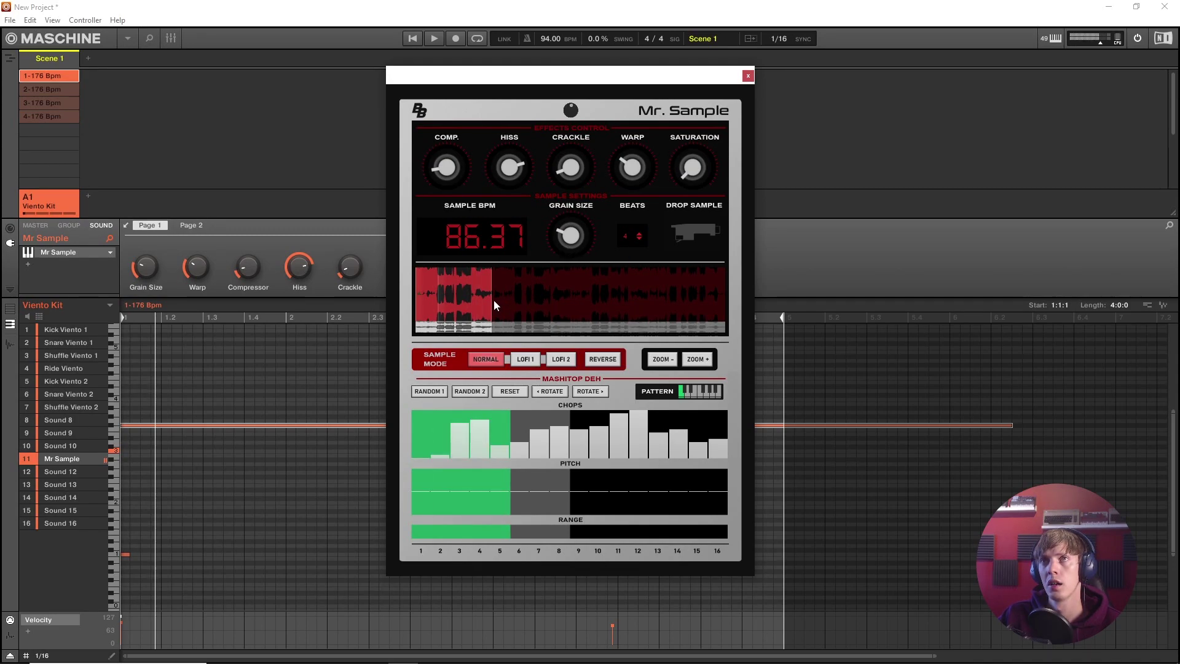
click(633, 236)
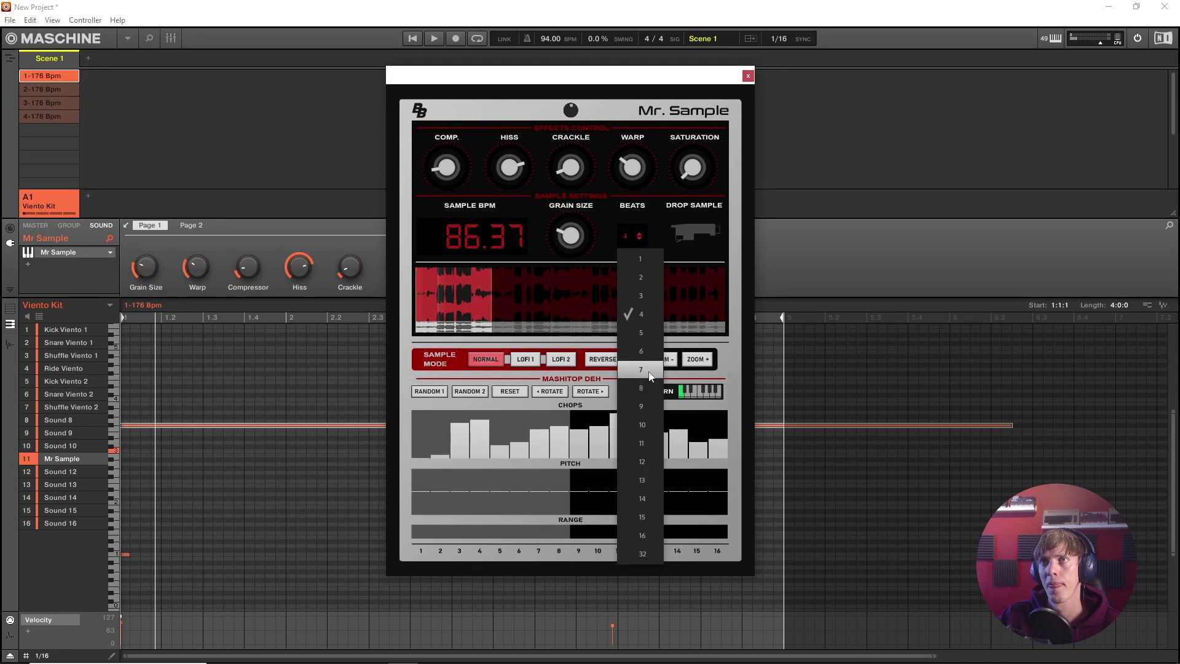
click(645, 387)
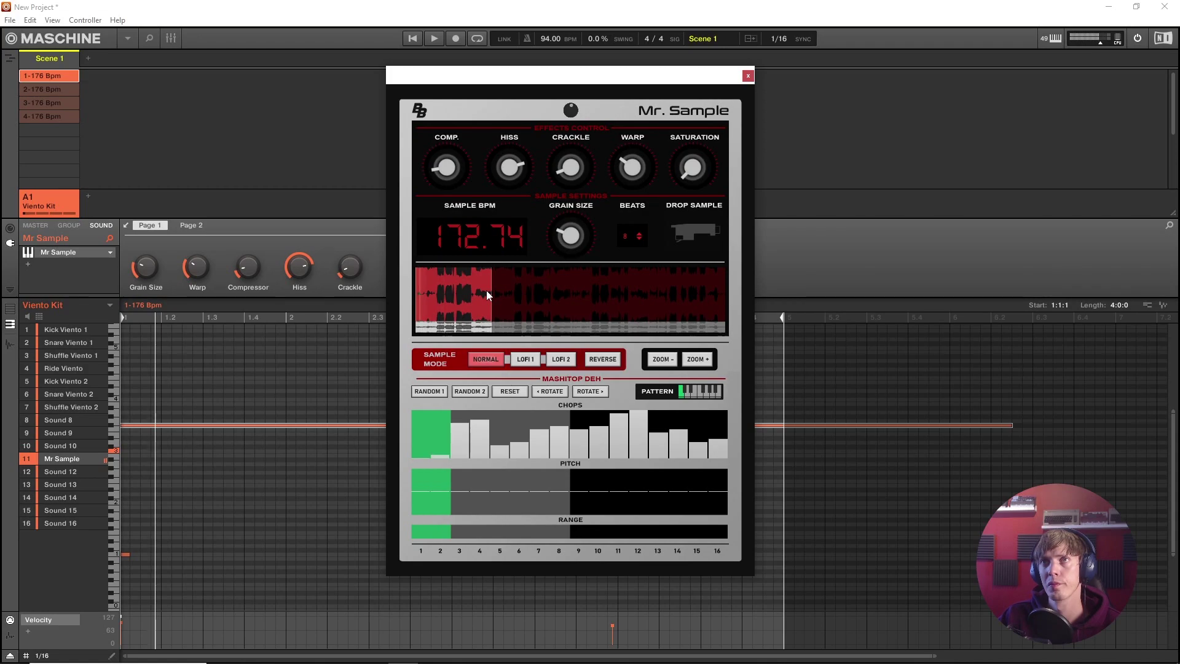
click(562, 305)
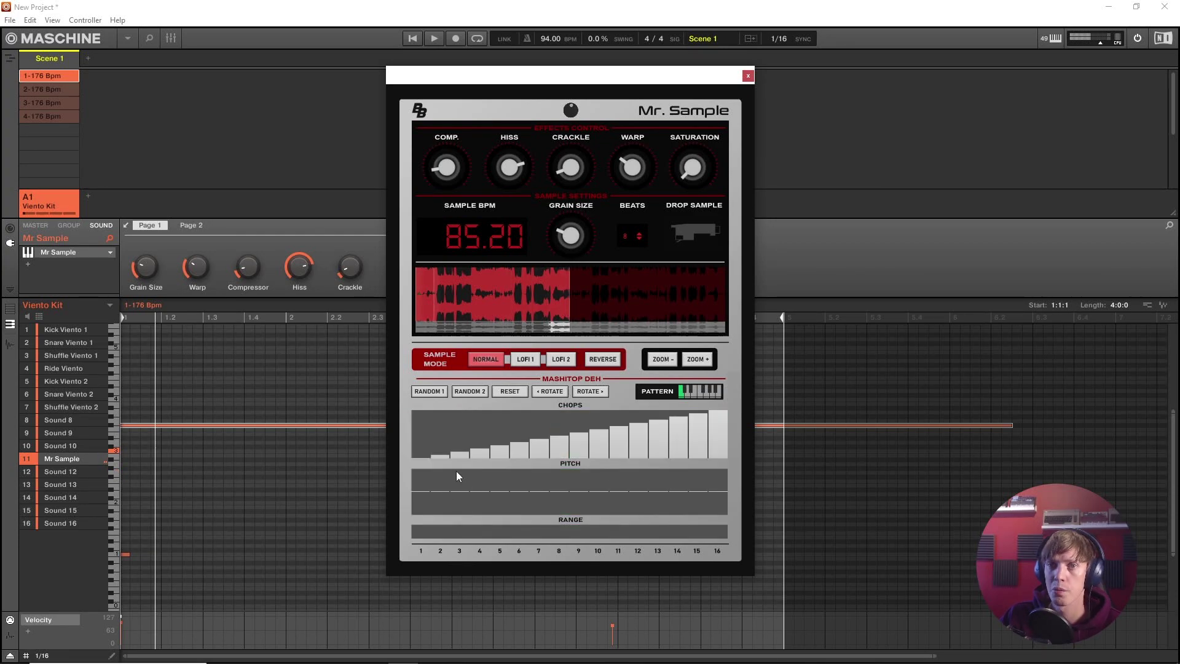
click(467, 392)
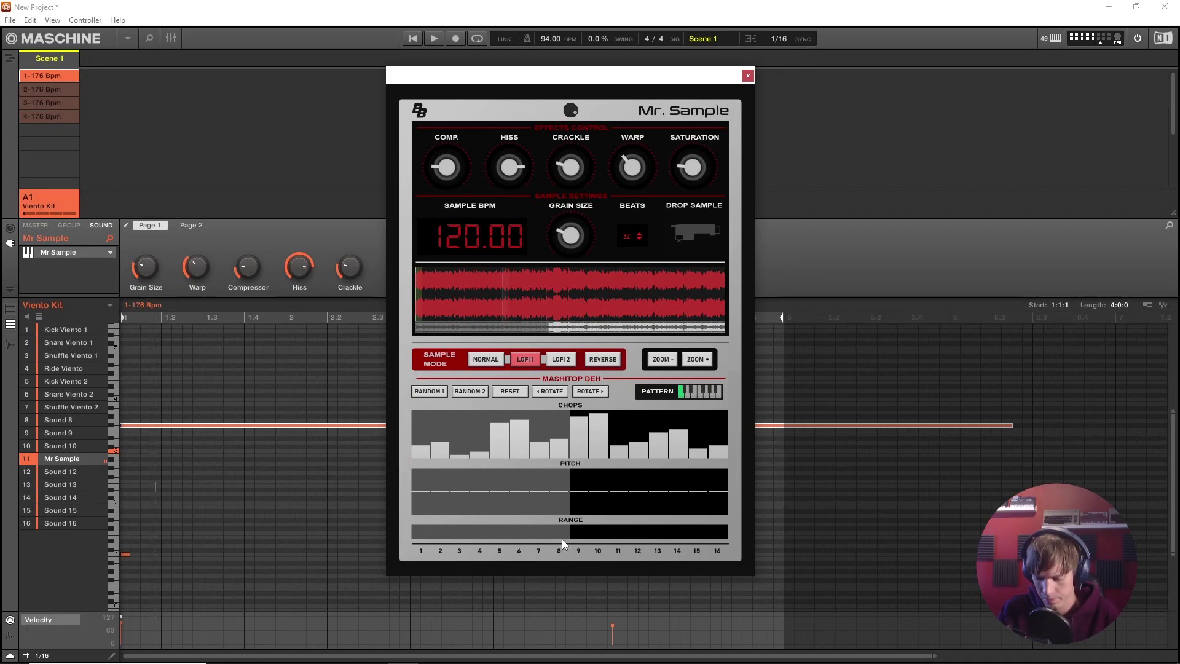
Return Mr. Sample to NORMAL mode and insert a Filter effect set to high-pass (HP).
click(495, 363)
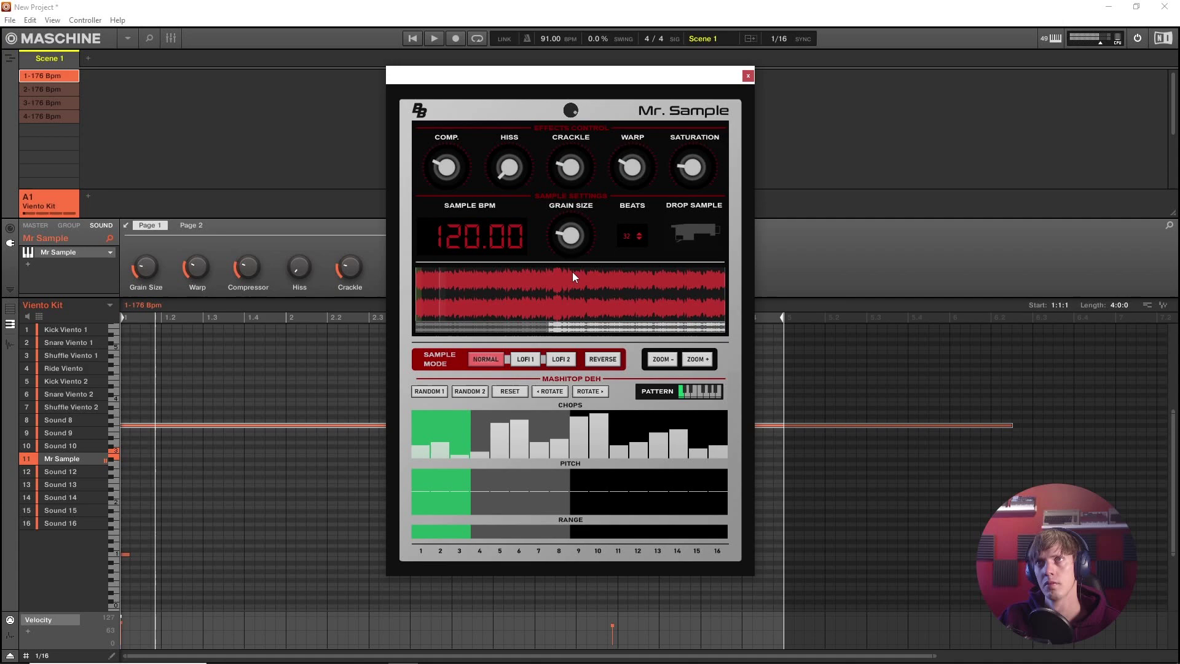
right_click(78, 258)
mouse_move(120, 286)
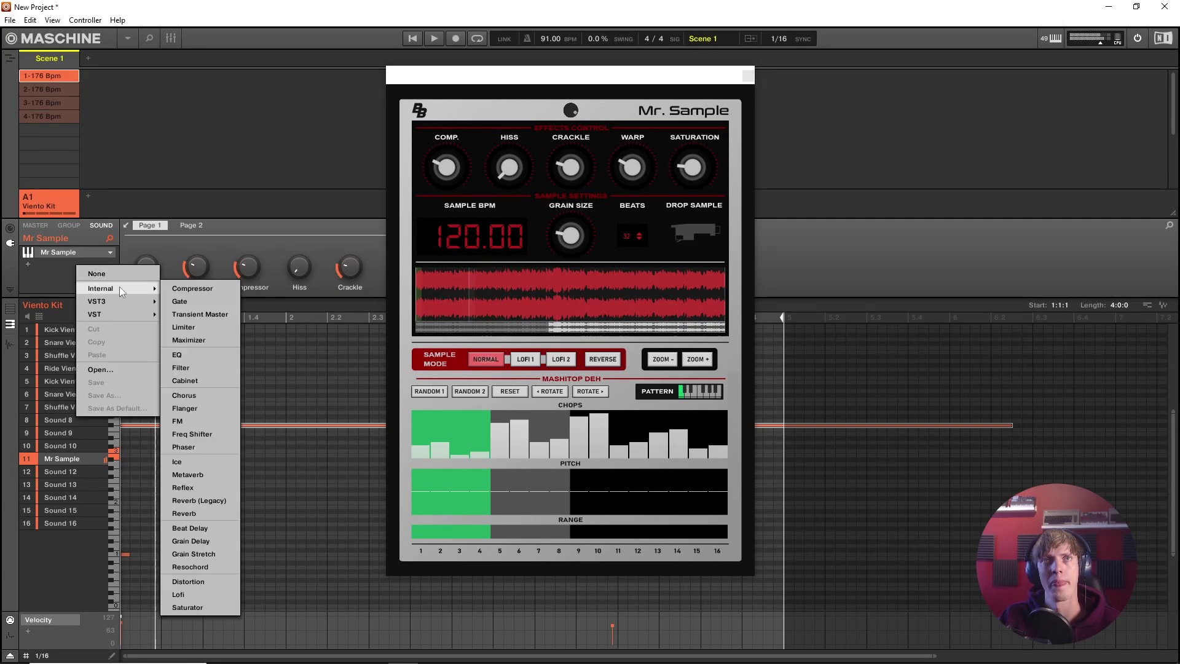
click(197, 370)
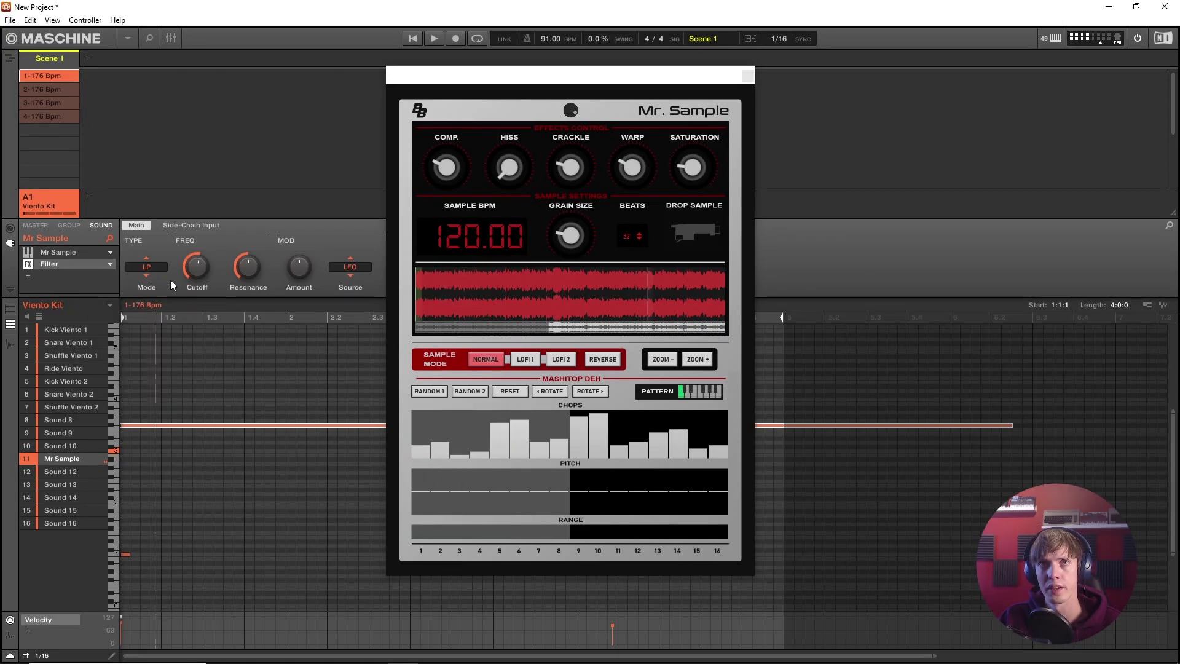
click(154, 273)
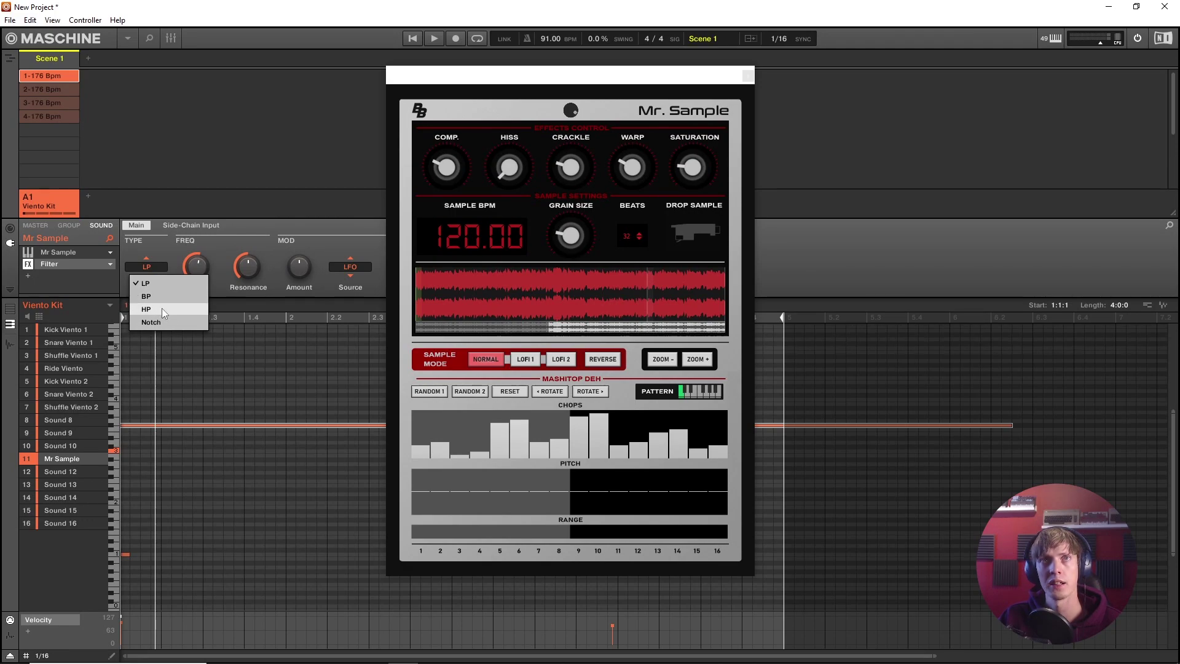
click(161, 308)
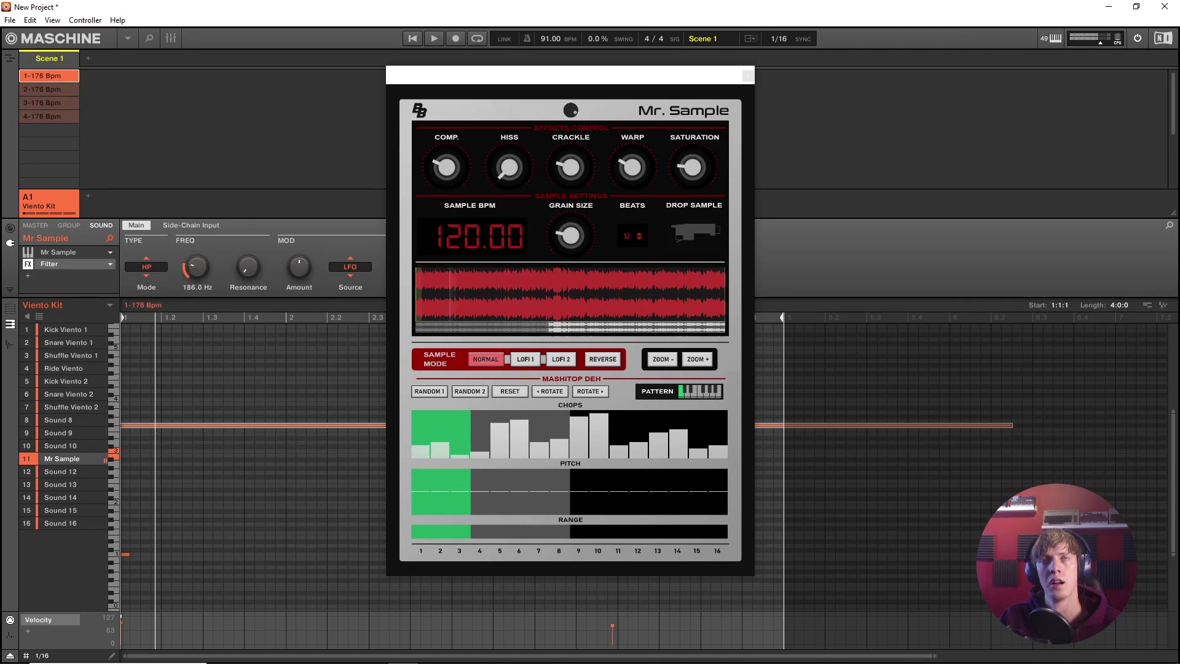
Add a Metaverb after the filter, lowering its mix and shrinking its size to 8%.
click(44, 278)
mouse_move(101, 296)
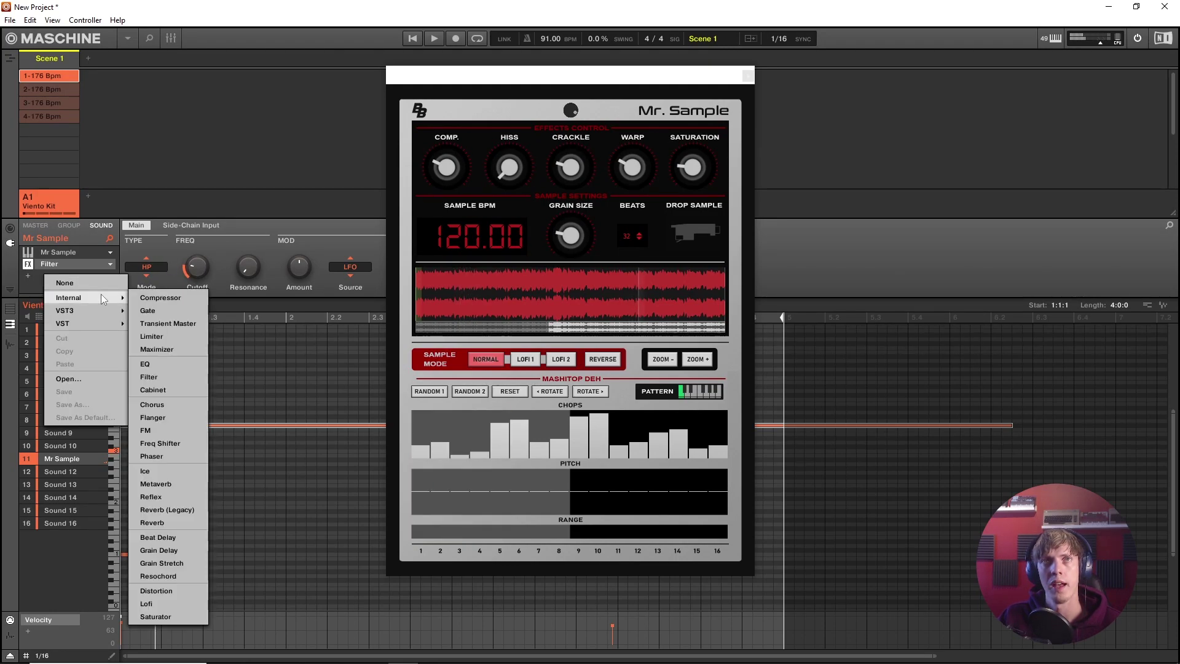
click(174, 484)
drag(492, 87, 744, 92)
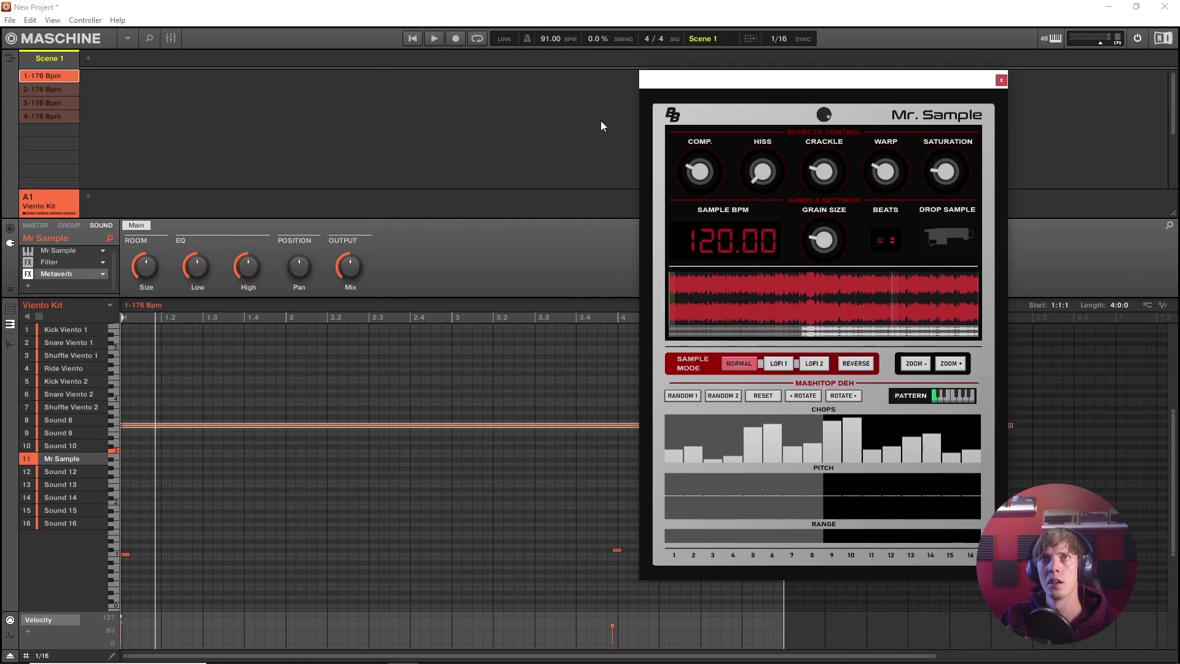
drag(344, 271, 345, 289)
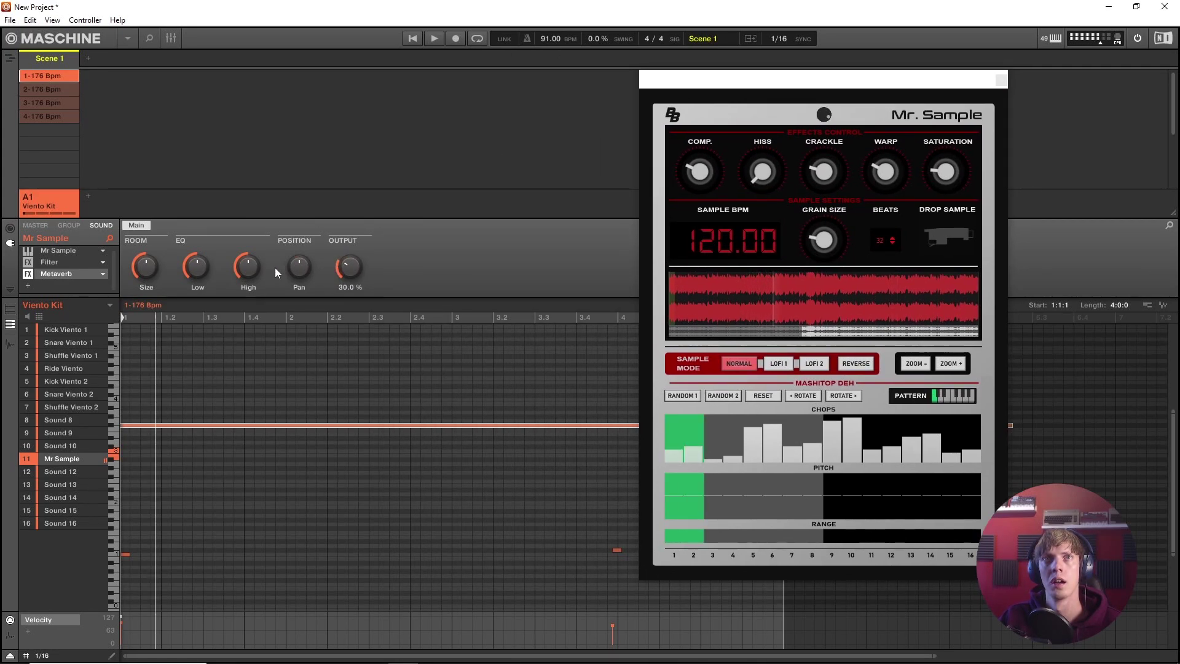
drag(146, 266, 146, 295)
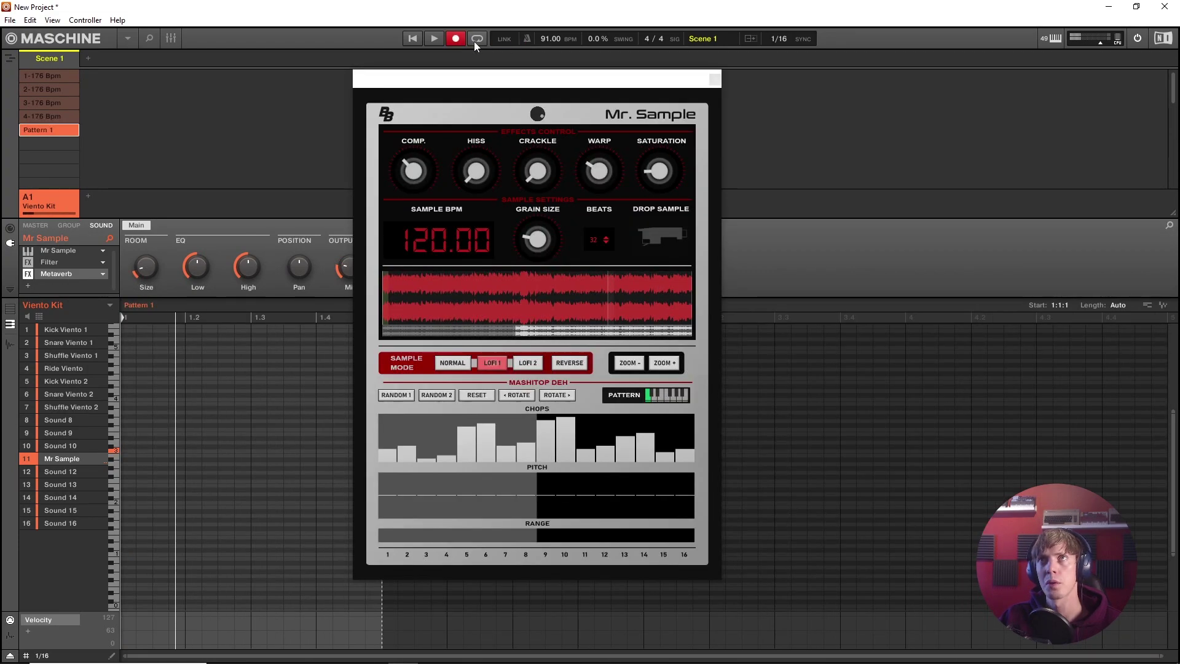
Record Pattern 1 live with sustained Mr Sample notes and an Evolet Bass line.
click(434, 38)
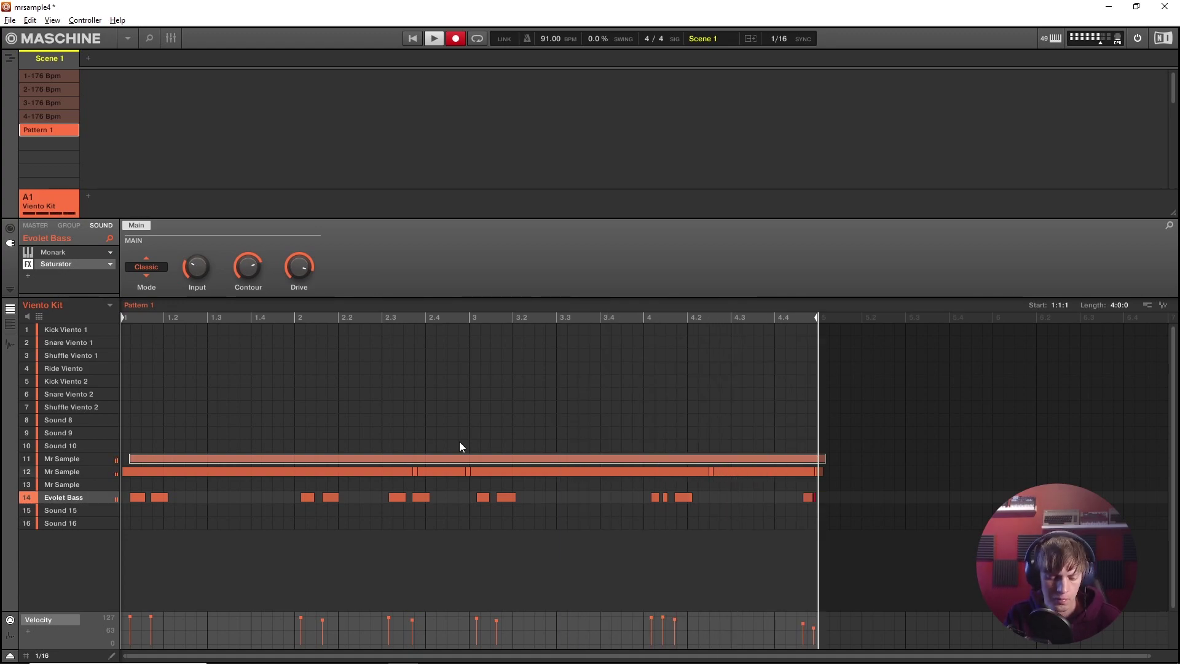
Stop recording, place another Mr Sample in row 15, then play and raise sound 11's Warp.
key(space)
click(65, 485)
drag(65, 484, 65, 510)
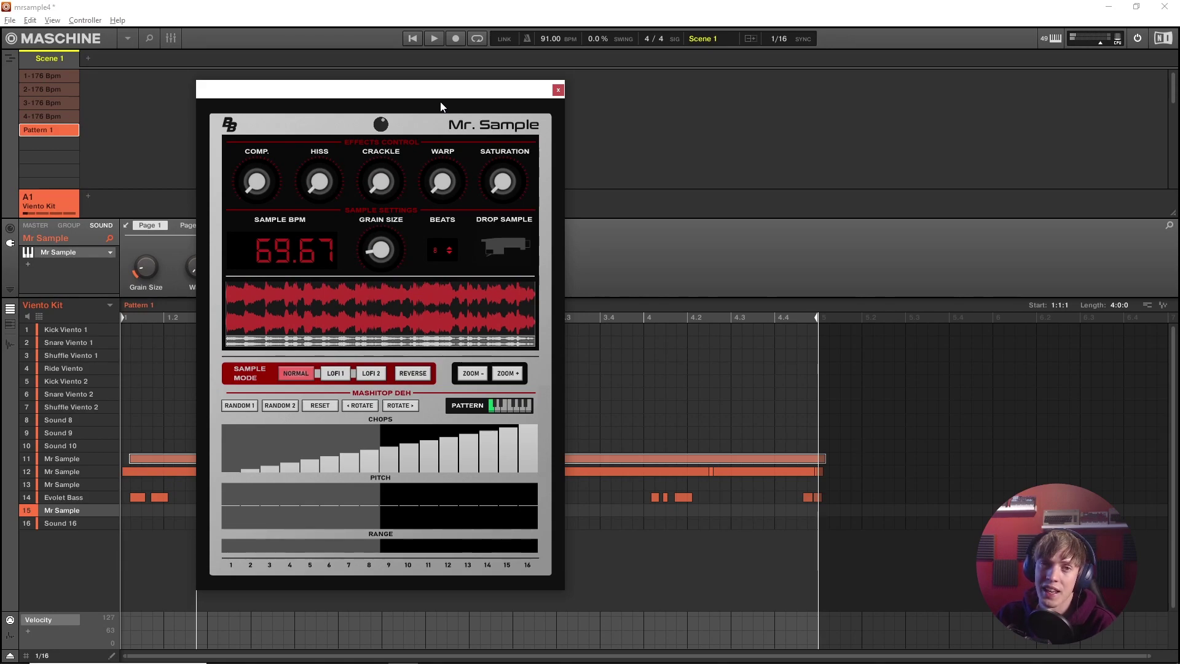
key(space)
drag(425, 188, 426, 166)
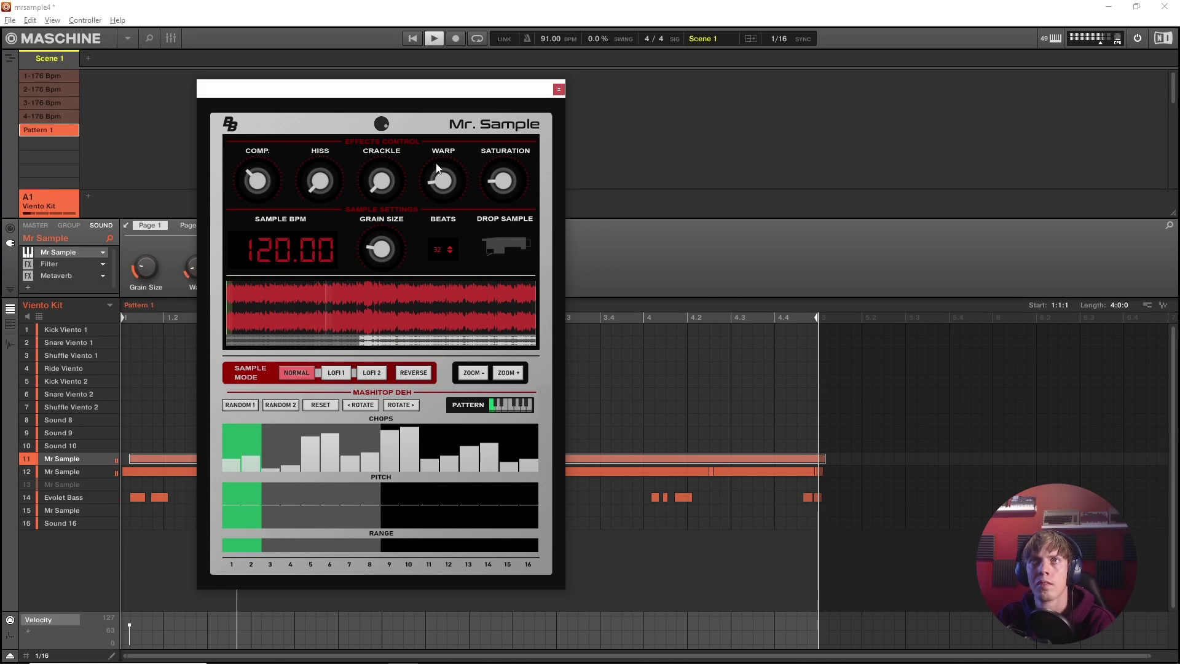